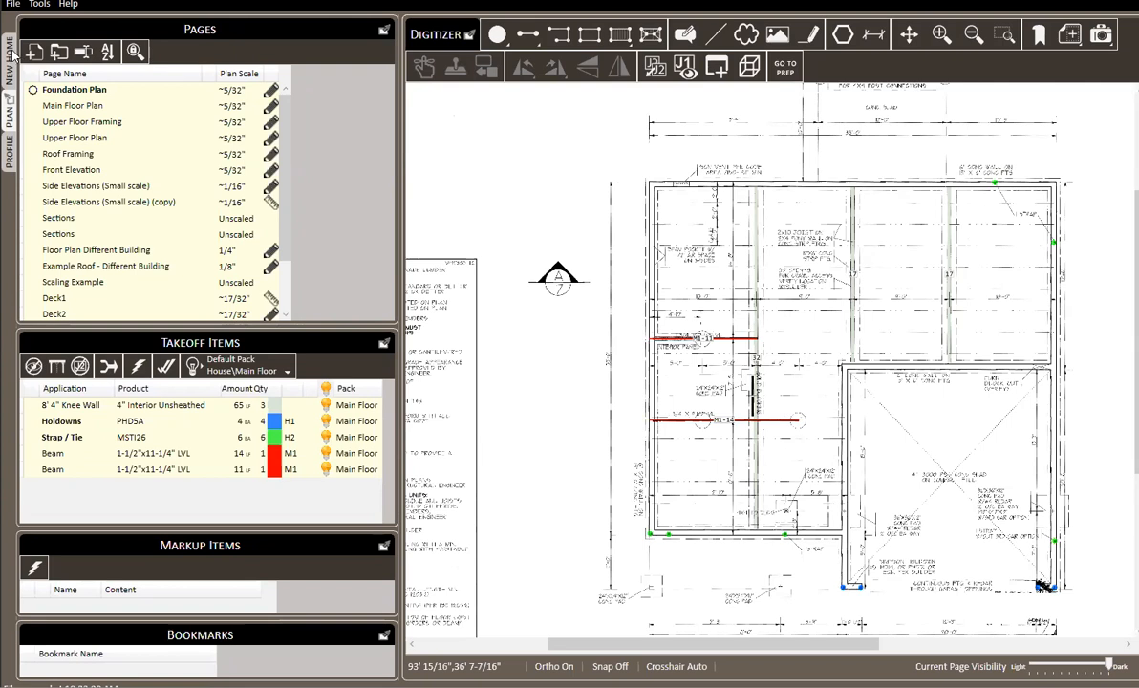
Step: Review the profile's hanger schedule, stocking lengths and wall assemblies, and return to the plan
{"action": "left_click", "coordinate": [11, 156]}
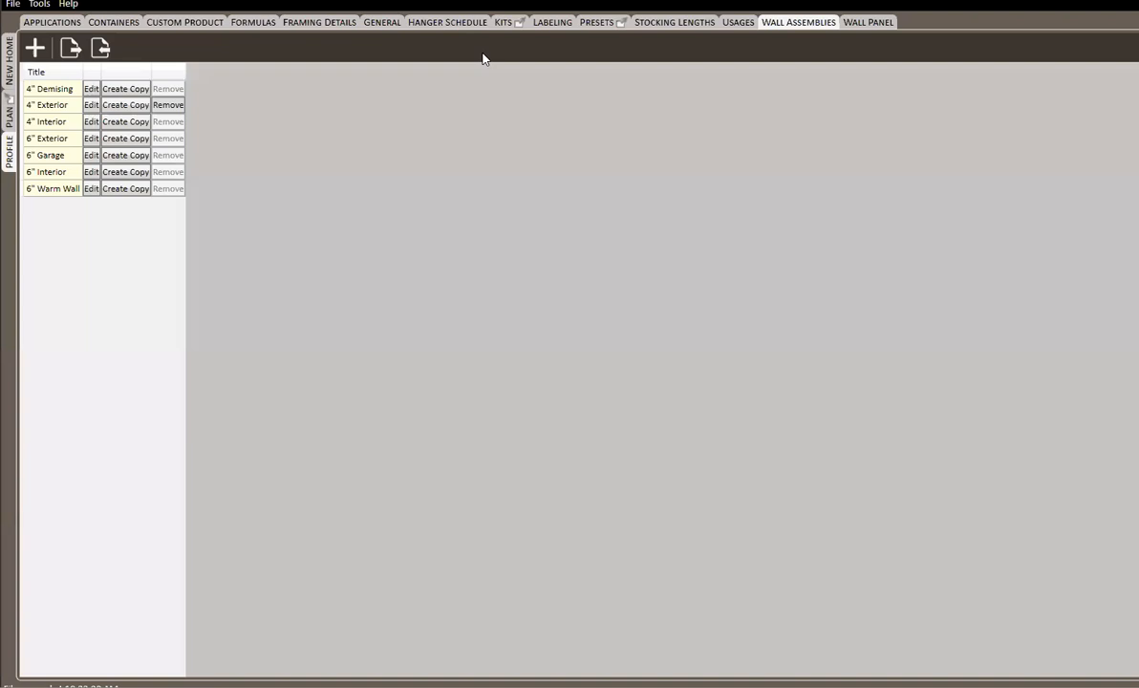
{"action": "left_click", "coordinate": [445, 22]}
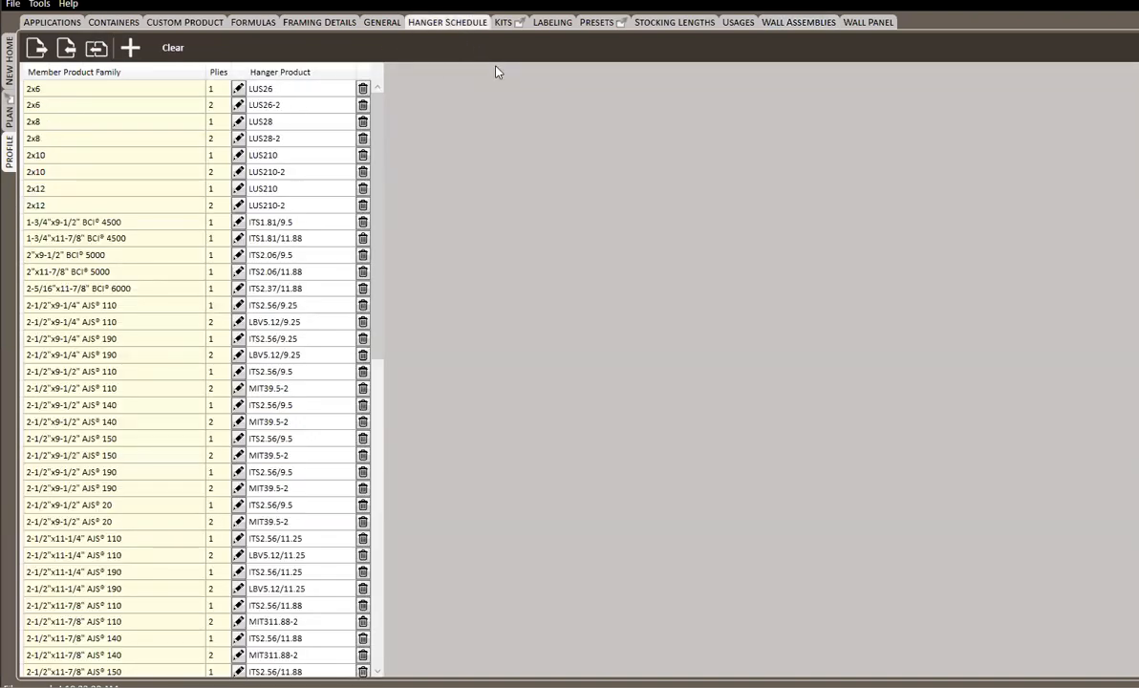
{"action": "left_click", "coordinate": [669, 23]}
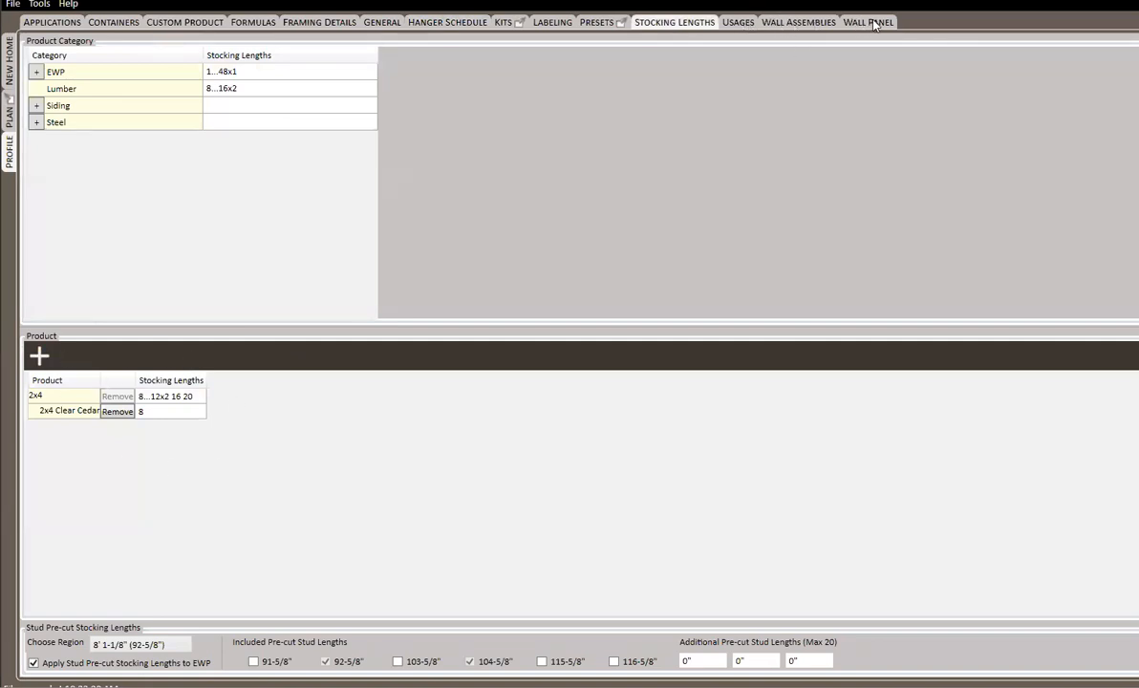
{"action": "left_click", "coordinate": [801, 25]}
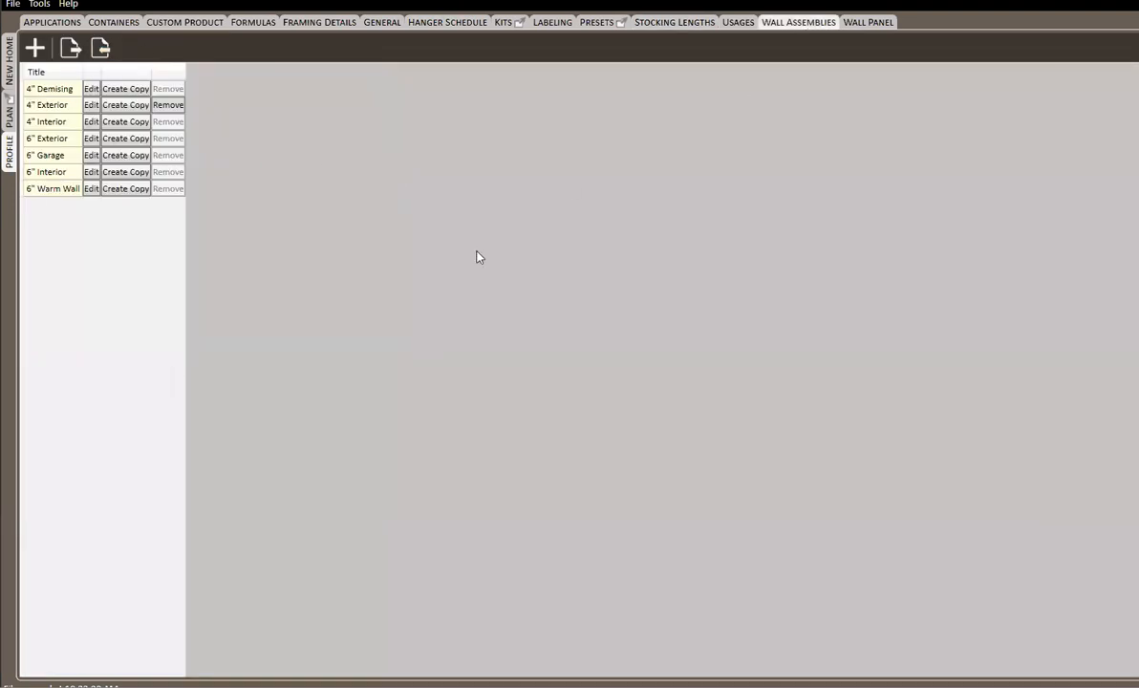
{"action": "left_click", "coordinate": [9, 105]}
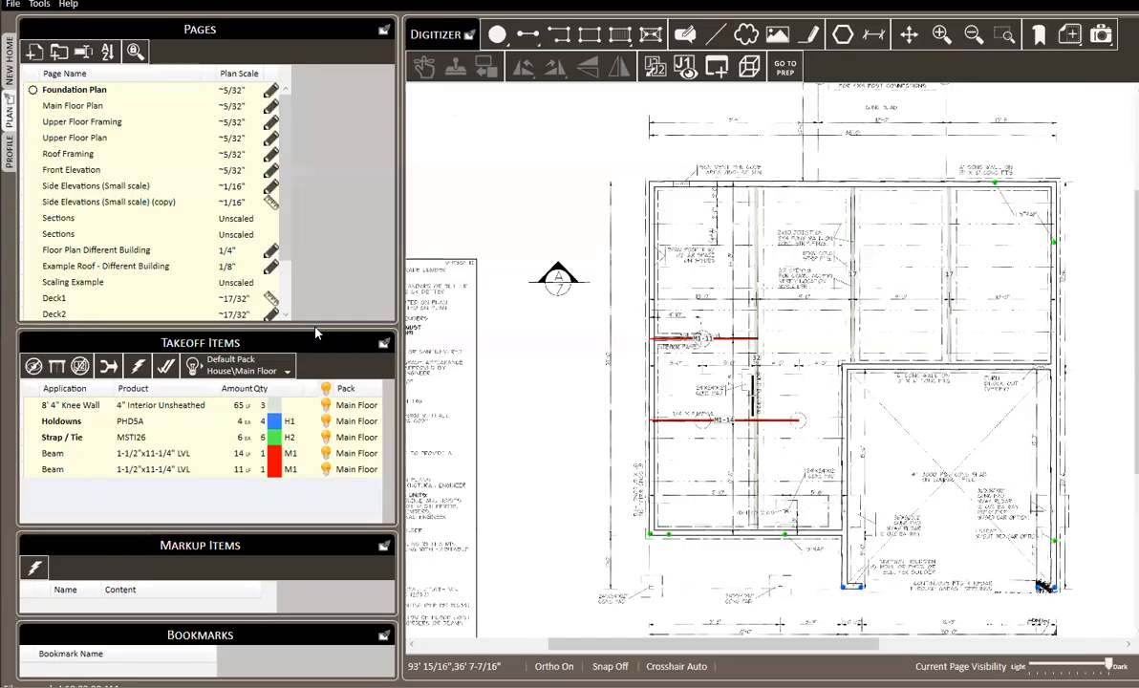
Step: Inspect the product choices for the 8' 4" Knee Wall takeoff item and keep 4" Interior Unsheathed
{"action": "right_click", "coordinate": [176, 409]}
{"action": "mouse_move", "coordinate": [220, 424]}
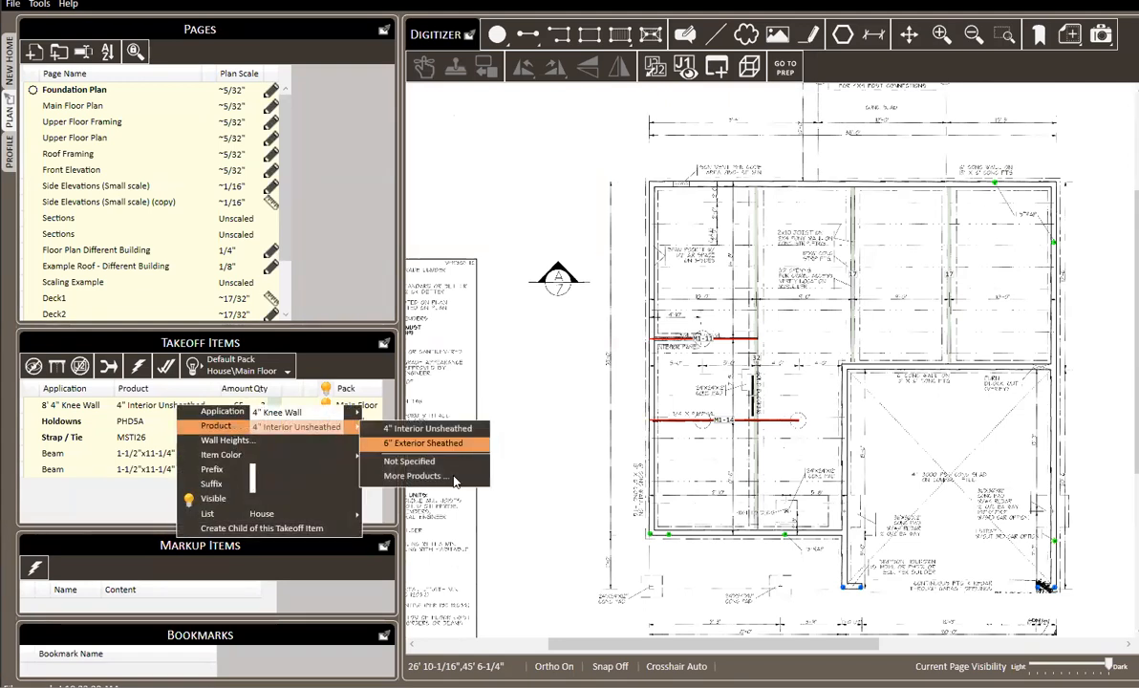
{"action": "left_click", "coordinate": [401, 459]}
{"action": "left_click_drag", "start_coordinate": [603, 468], "coordinate": [660, 375]}
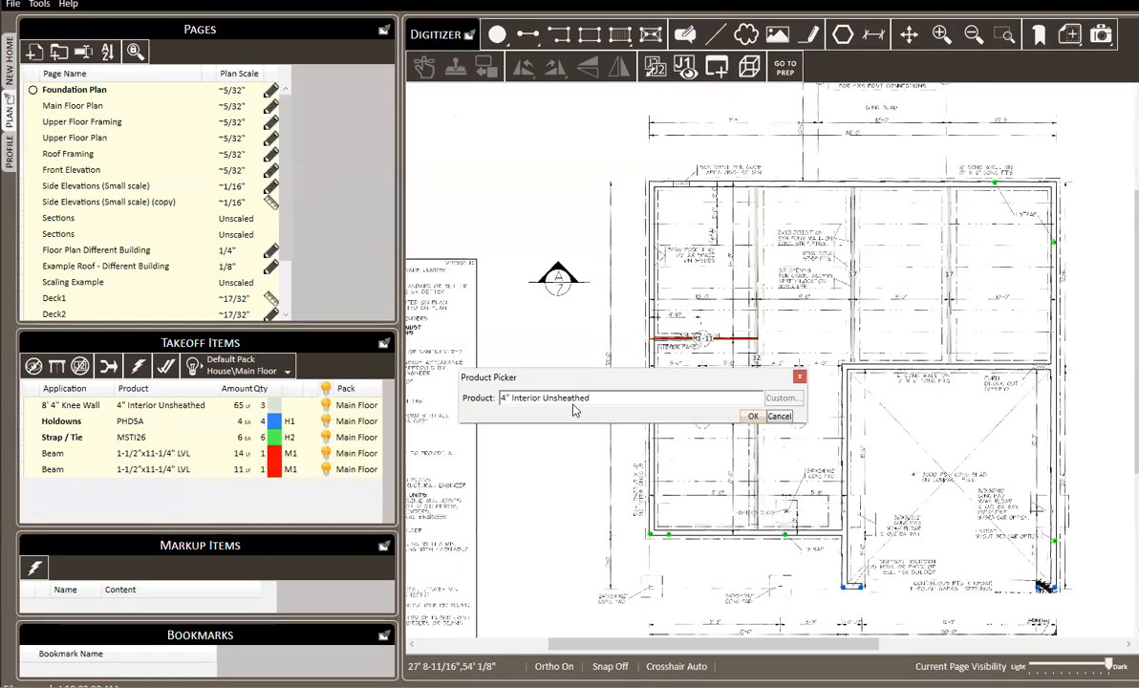
{"action": "left_click", "coordinate": [753, 416]}
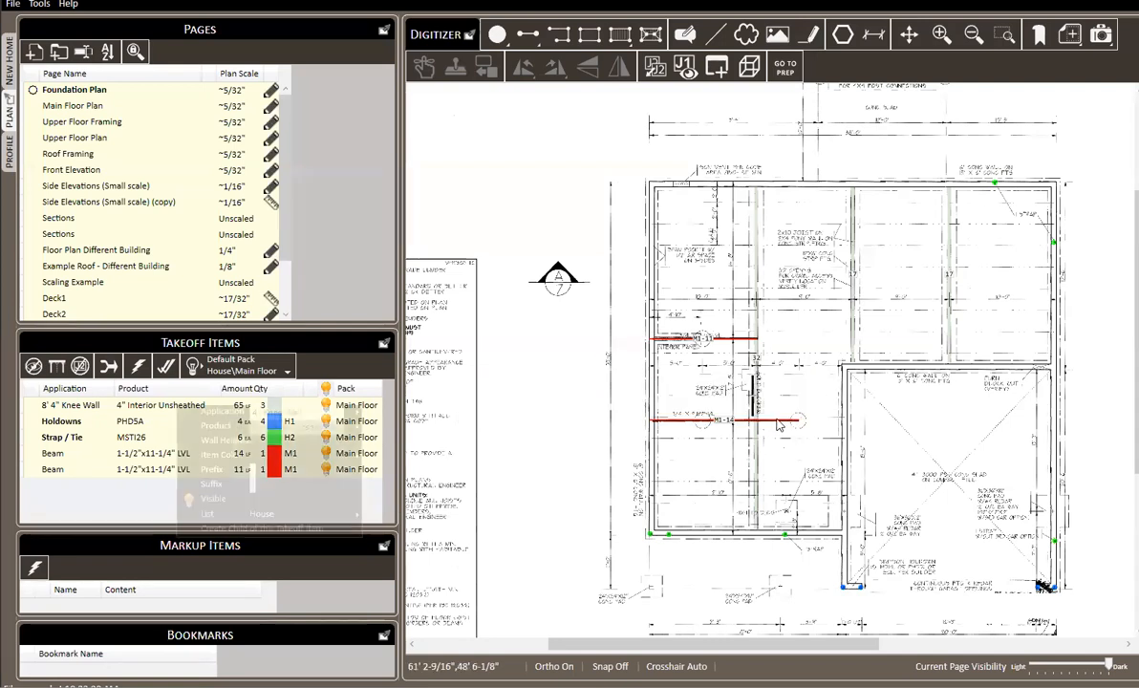
{"action": "left_click", "coordinate": [574, 206]}
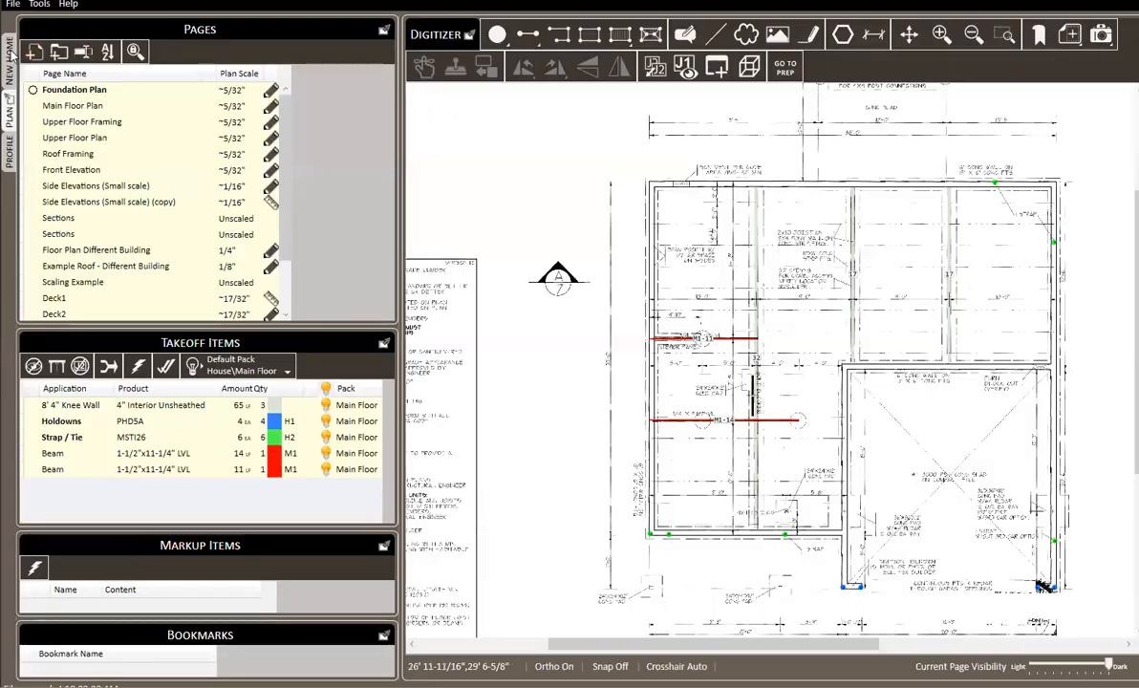
Step: Expand the Main Floor pack in the -List- material list and pick the blank product for Vapor Barrier
{"action": "left_click", "coordinate": [11, 54]}
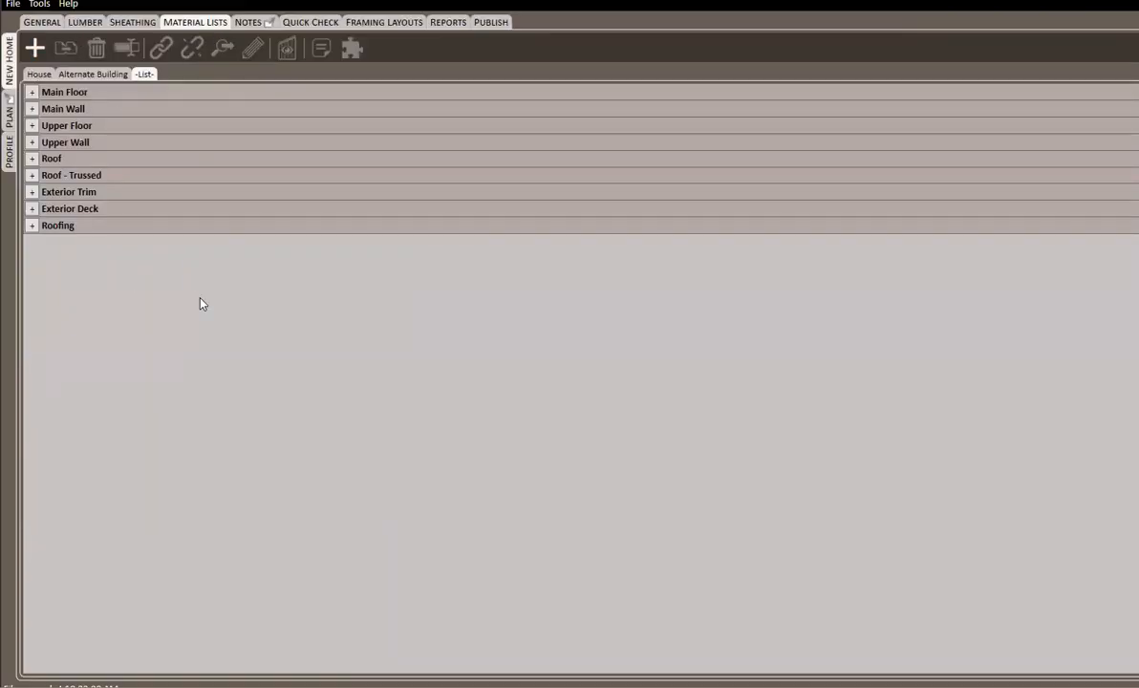
{"action": "left_click", "coordinate": [31, 91]}
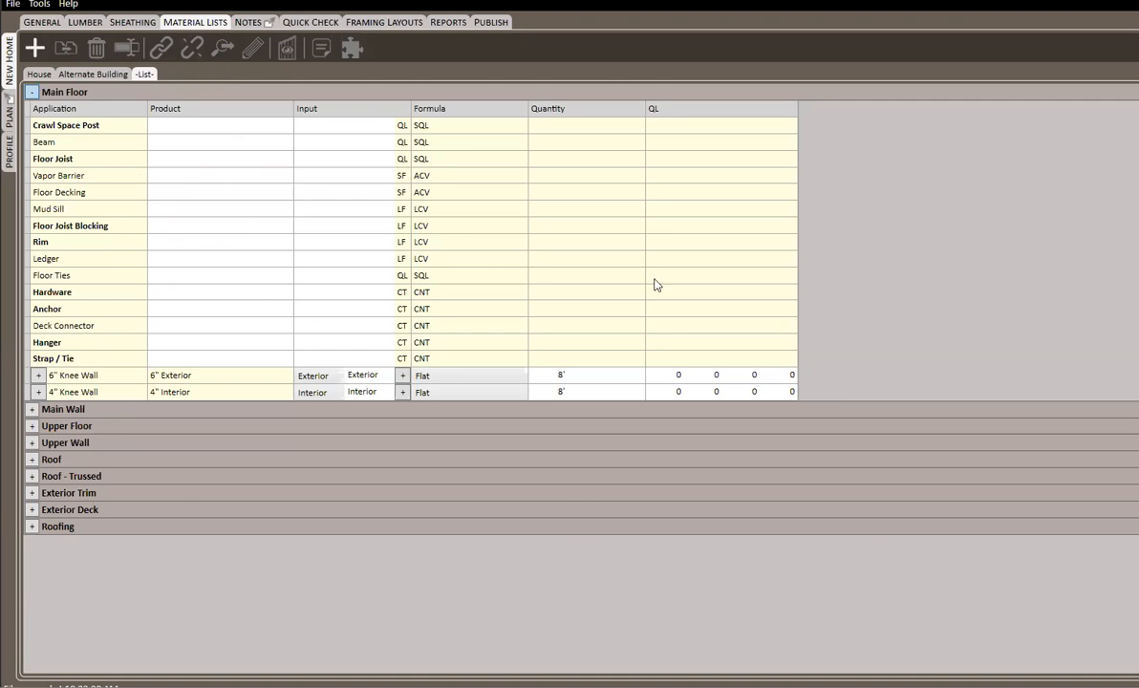
{"action": "left_click", "coordinate": [171, 173]}
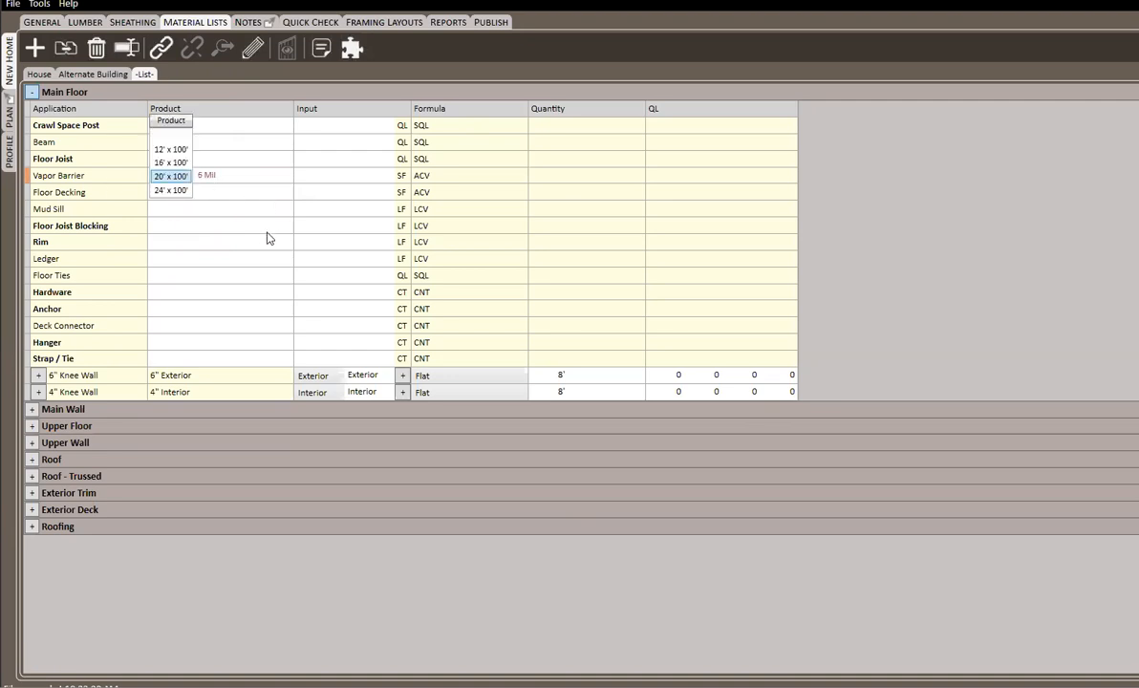
{"action": "key", "text": "Up"}
{"action": "key", "text": "Up"}
{"action": "key", "text": "Up"}
{"action": "key", "text": "Return"}
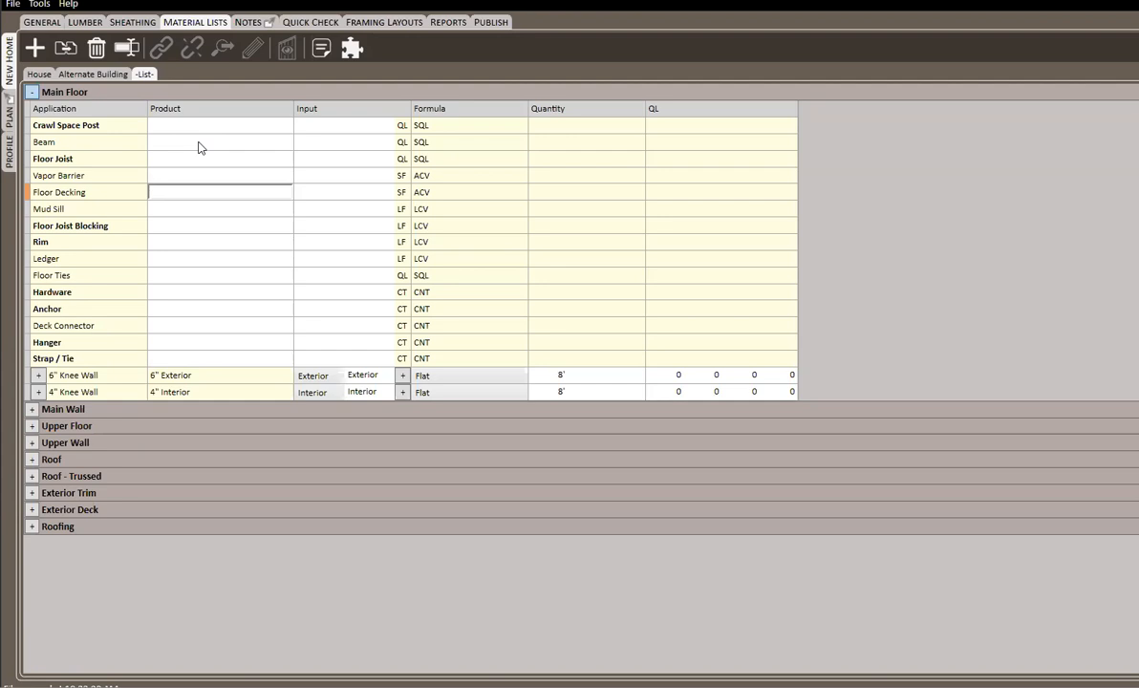
{"action": "key", "text": "Up"}
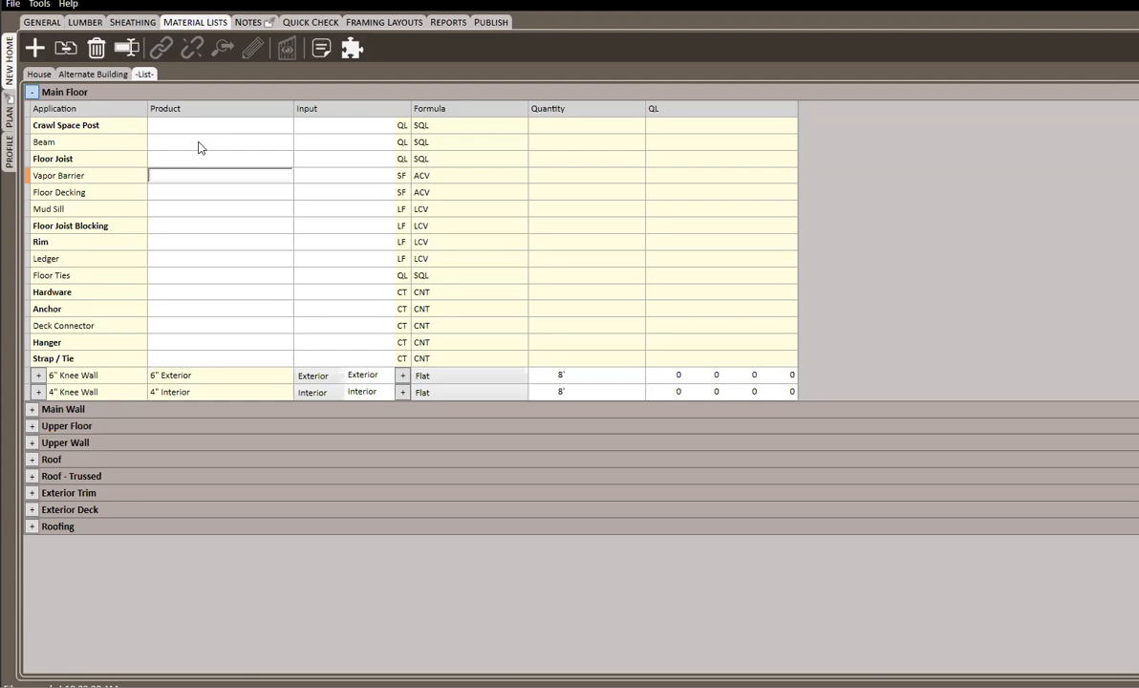
{"action": "key", "text": "Down"}
{"action": "key", "text": "Down"}
{"action": "key", "text": "Down"}
{"action": "key", "text": "Down"}
{"action": "key", "text": "Down"}
{"action": "key", "text": "Up"}
{"action": "key", "text": "Up"}
{"action": "key", "text": "Up"}
{"action": "key", "text": "Up"}
{"action": "key", "text": "Up"}
{"action": "key", "text": "Up"}
Step: Assign the 20' x 100' 6 Mil product to the Vapor Barrier item
{"action": "key", "text": "Down"}
{"action": "key", "text": "Return"}
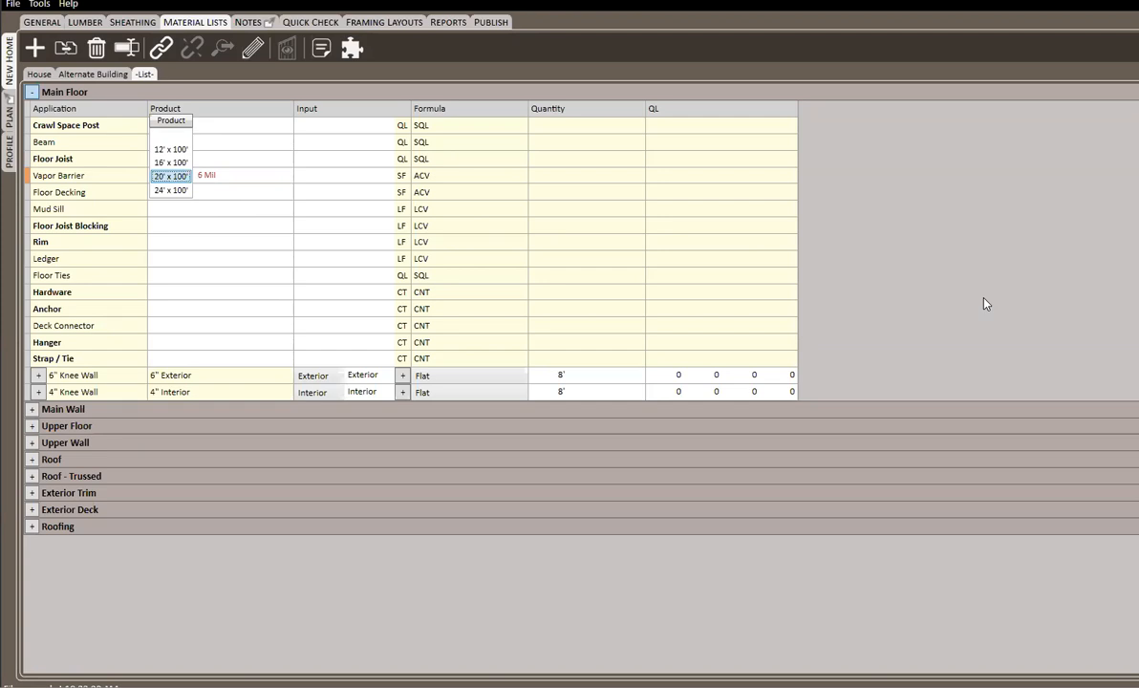
{"action": "key", "text": "Return"}
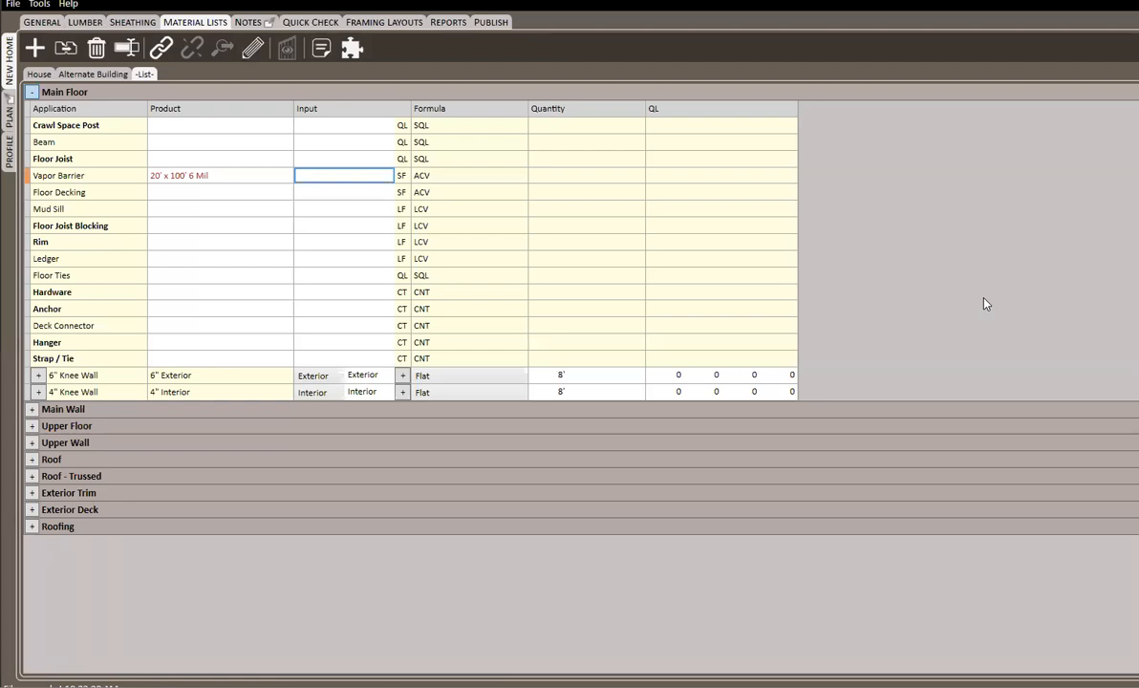
Step: Enter 400 square feet as the Vapor Barrier input and clear the value again
{"action": "type", "text": "400"}
{"action": "key", "text": "Return"}
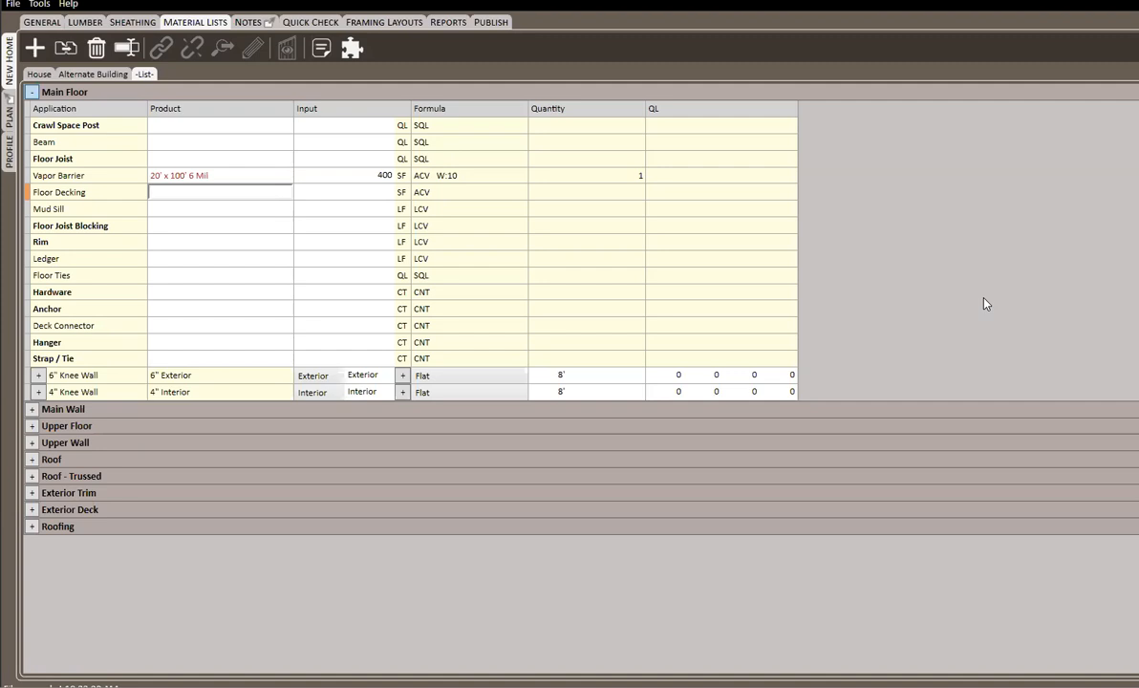
{"action": "key", "text": "shift+Tab"}
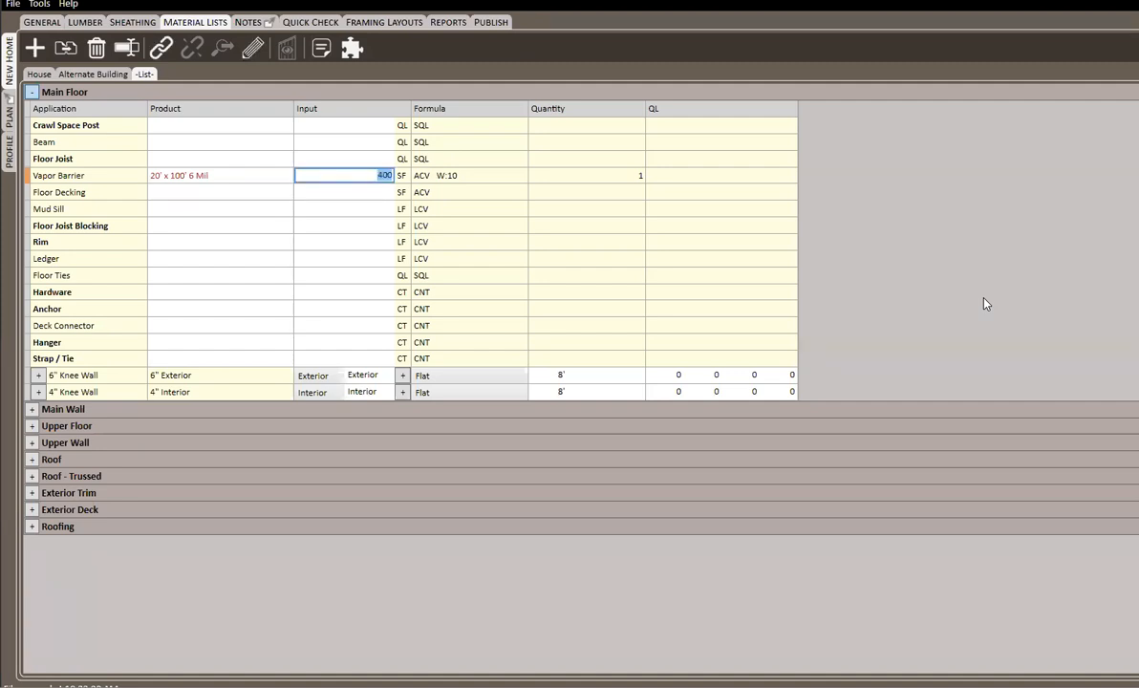
{"action": "key", "text": "BackSpace"}
{"action": "key", "text": "Tab"}
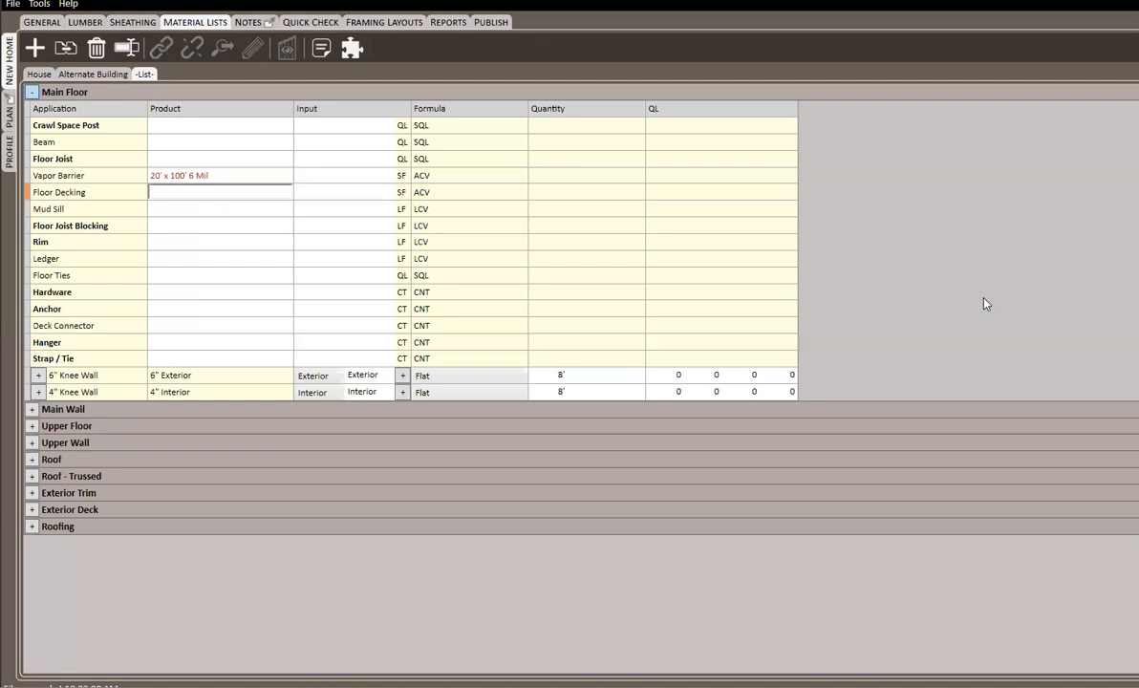
{"action": "left_click", "coordinate": [349, 176]}
{"action": "left_click", "coordinate": [11, 107]}
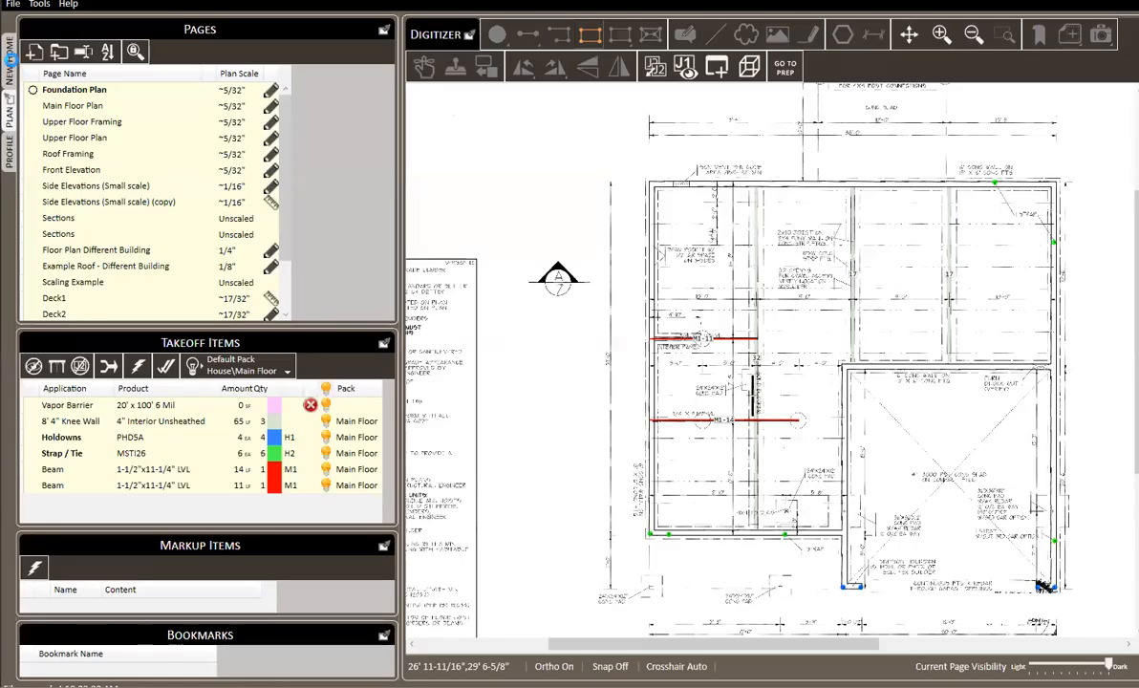
{"action": "left_click", "coordinate": [8, 63]}
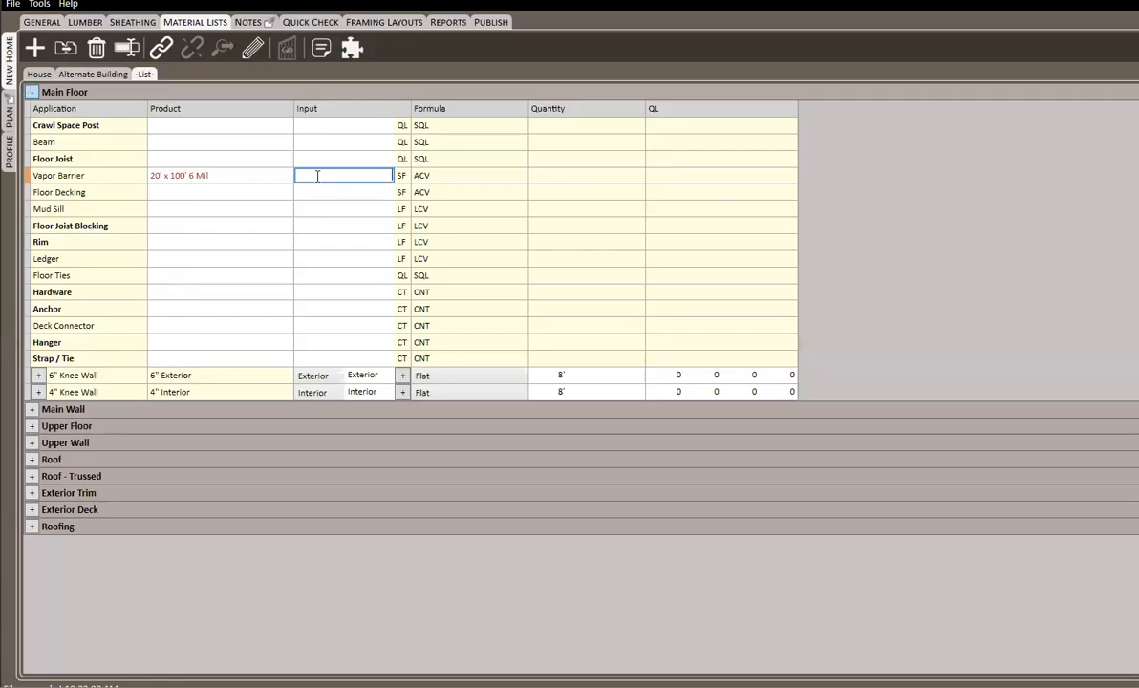
{"action": "key", "text": "Tab"}
{"action": "left_click", "coordinate": [317, 175]}
{"action": "key", "text": "Tab"}
Step: Digitize the Vapor Barrier area of about 935 square feet on the Foundation Plan, tracing the L-shaped outer walls and excluding the garage
{"action": "left_click", "coordinate": [227, 175]}
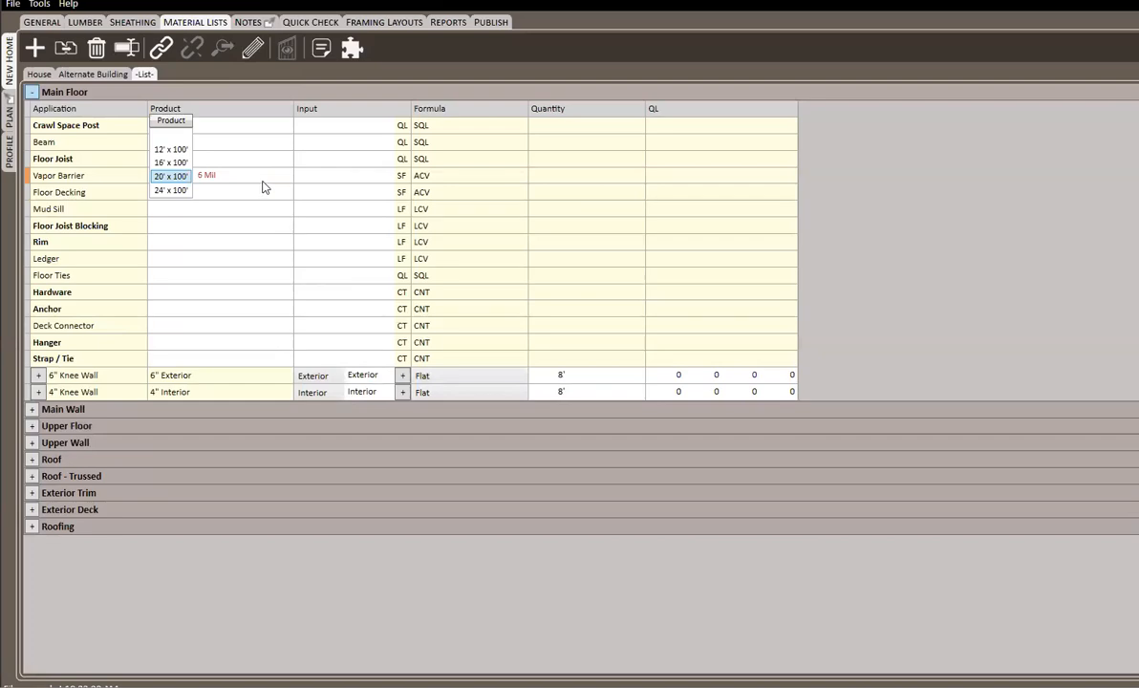
{"action": "key", "text": "Tab"}
{"action": "left_click", "coordinate": [9, 113]}
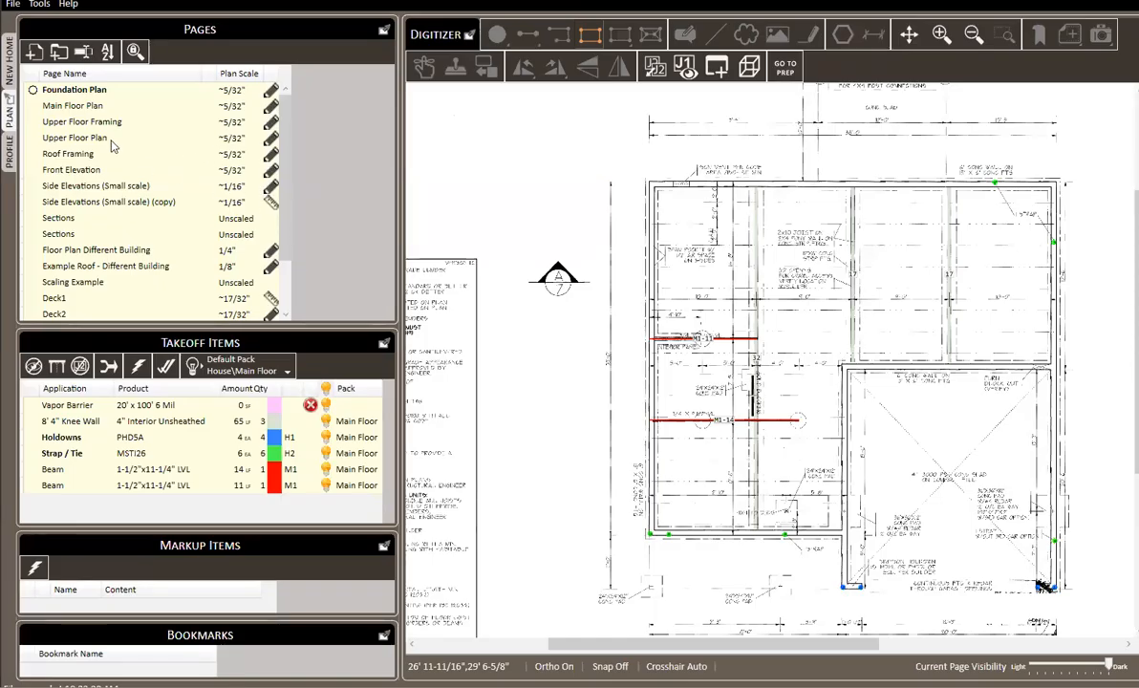
{"action": "left_click", "coordinate": [649, 180]}
{"action": "left_click", "coordinate": [1056, 179]}
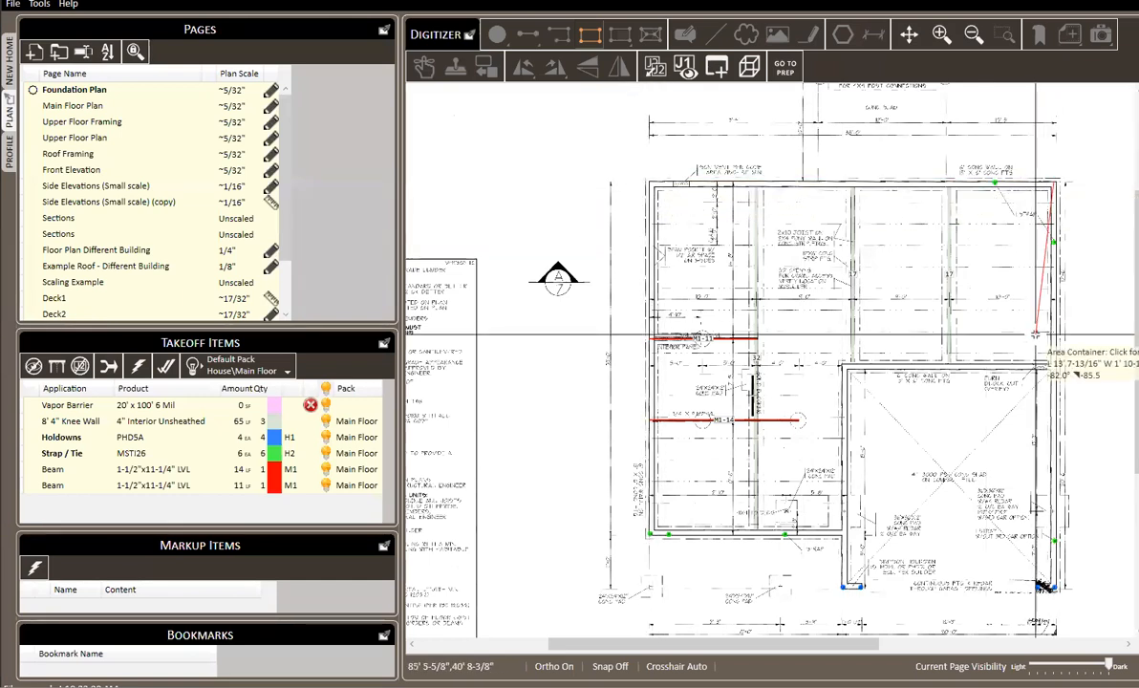
{"action": "left_click", "coordinate": [1054, 366]}
{"action": "left_click", "coordinate": [842, 365]}
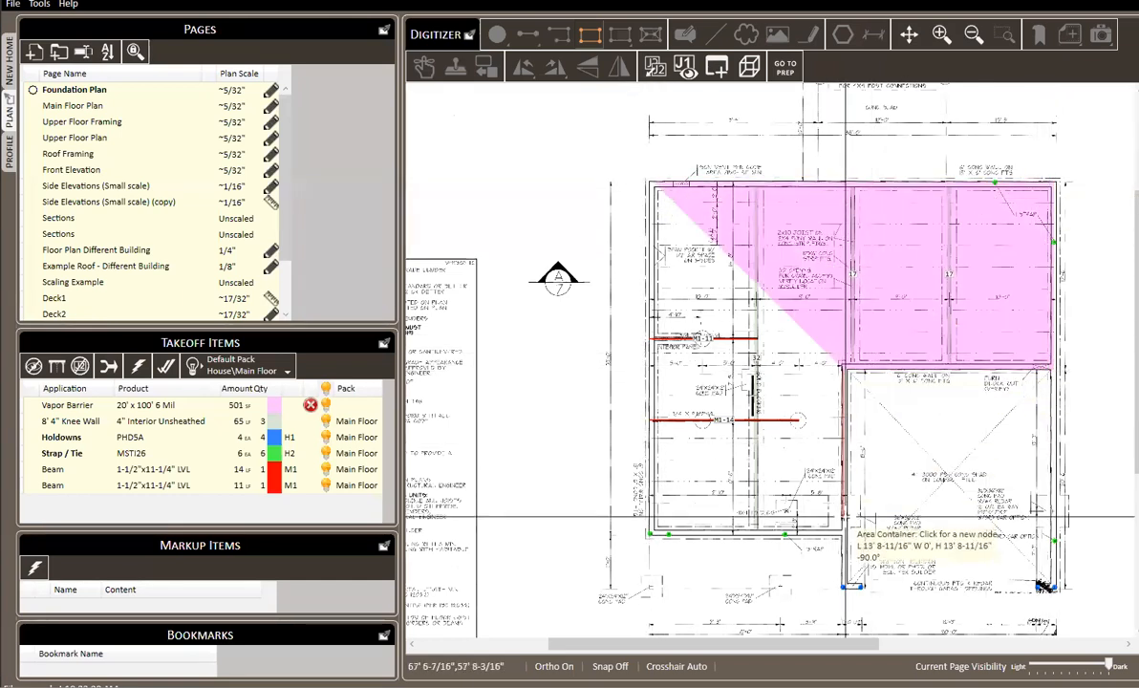
{"action": "left_click", "coordinate": [843, 530]}
{"action": "left_click", "coordinate": [649, 532]}
{"action": "right_click", "coordinate": [547, 279]}
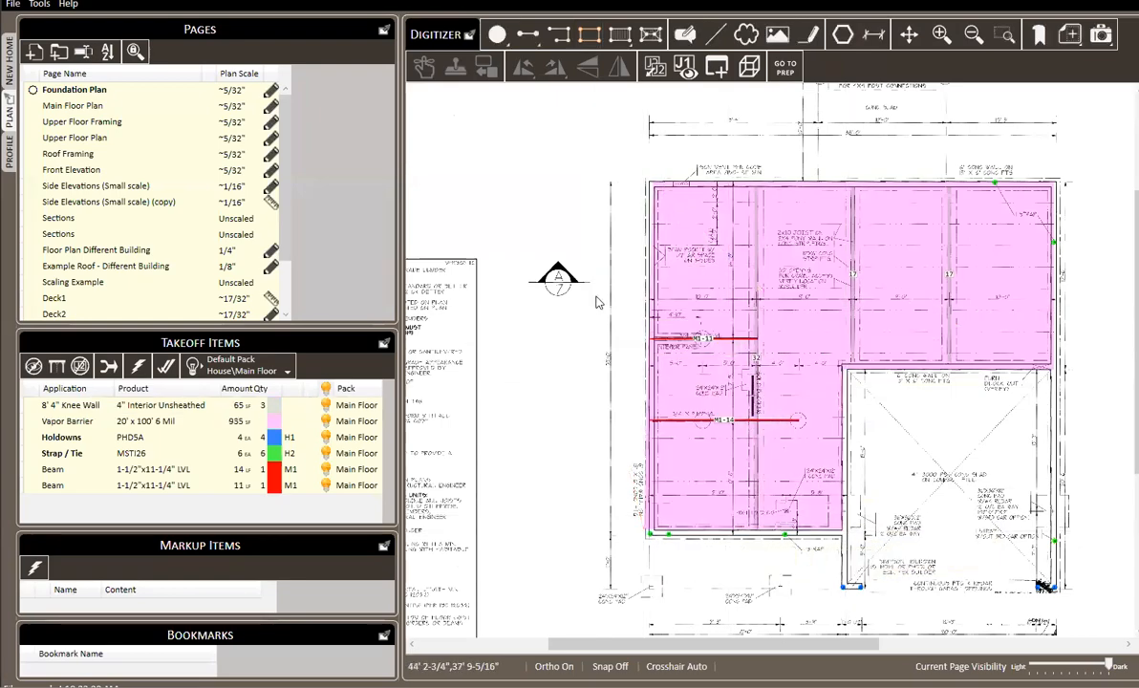
Step: Check the Vapor Barrier entry and its product choices in the material list, keeping the assigned product
{"action": "left_click", "coordinate": [7, 46]}
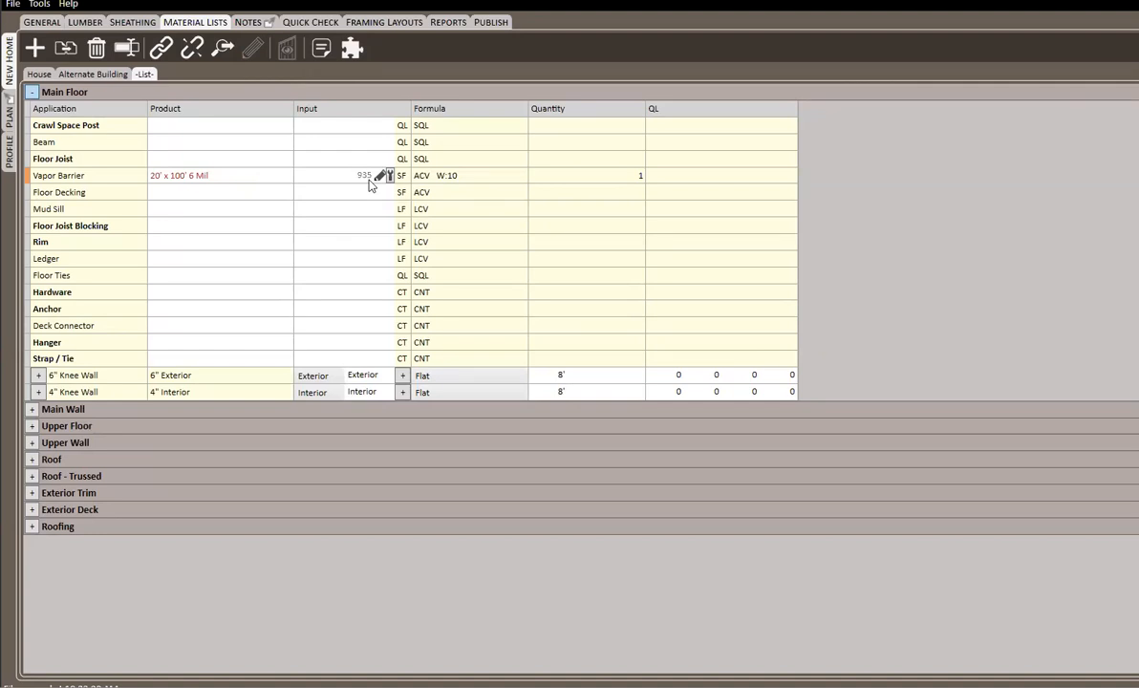
{"action": "left_click", "coordinate": [196, 177]}
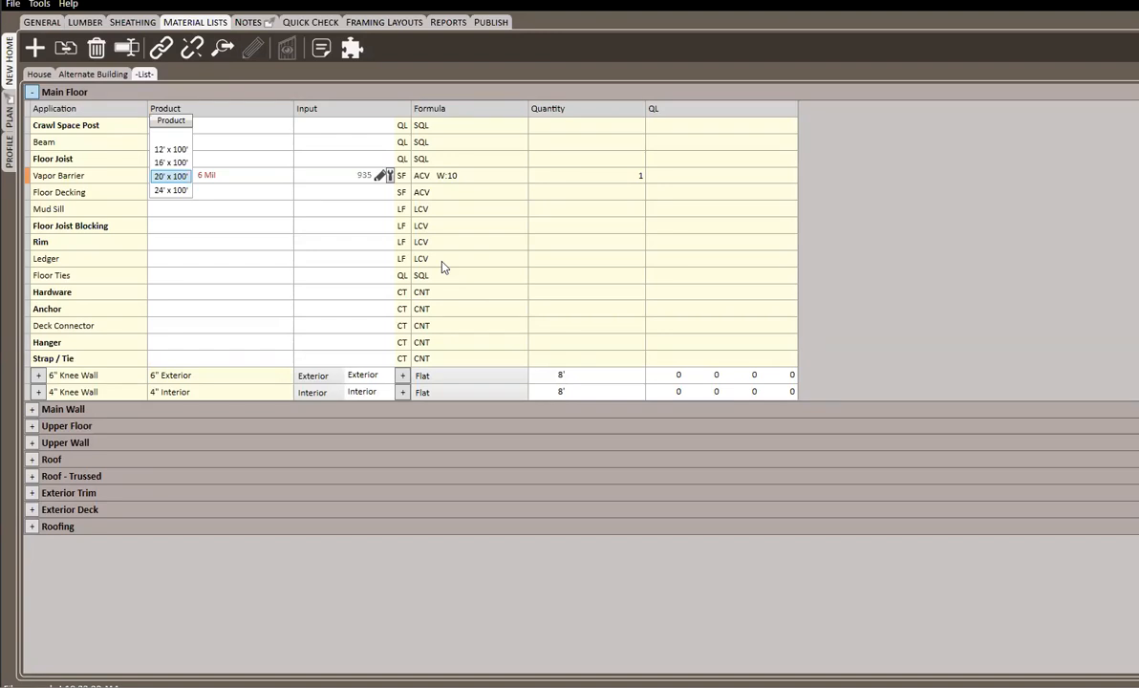
{"action": "left_click", "coordinate": [183, 192]}
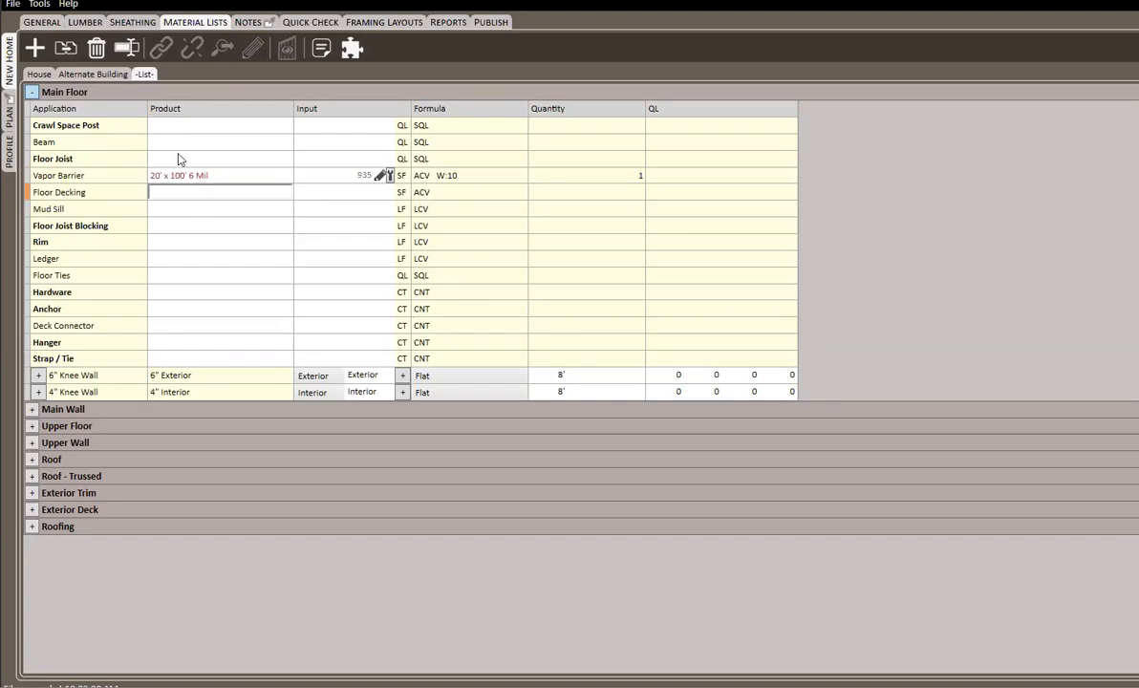
Step: Assign a 2x10 SYP #2 product to the Floor Joist item, leaving composition, T&G and coating unspecified
{"action": "left_click", "coordinate": [182, 162]}
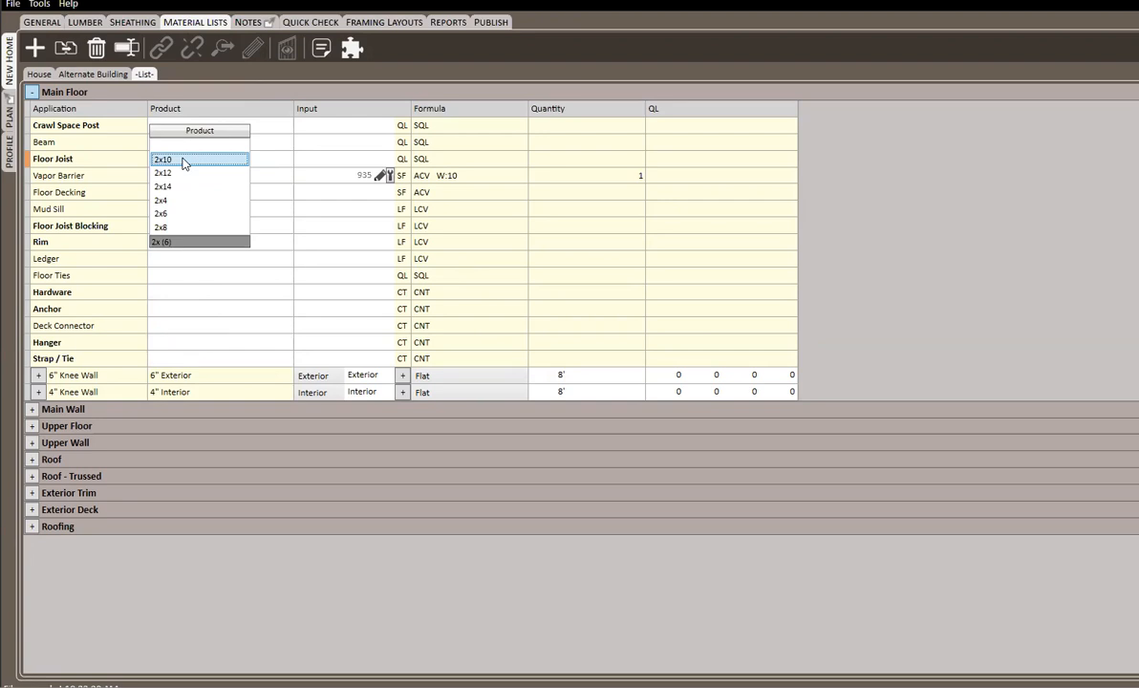
{"action": "left_click", "coordinate": [184, 161]}
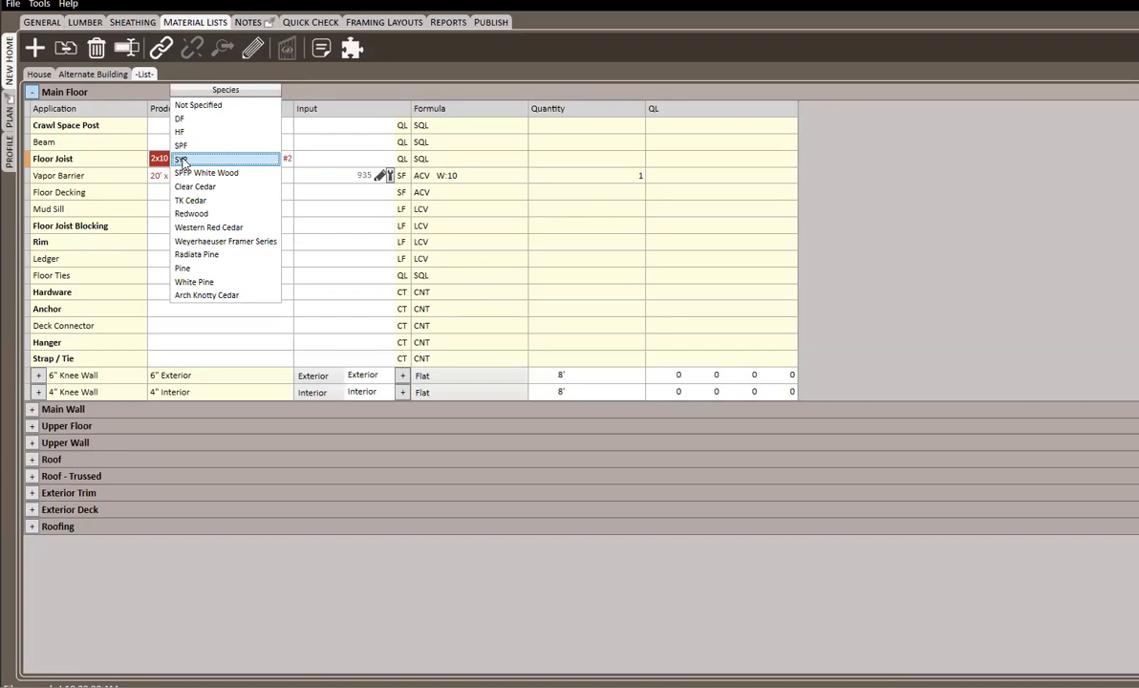
{"action": "left_click", "coordinate": [184, 161]}
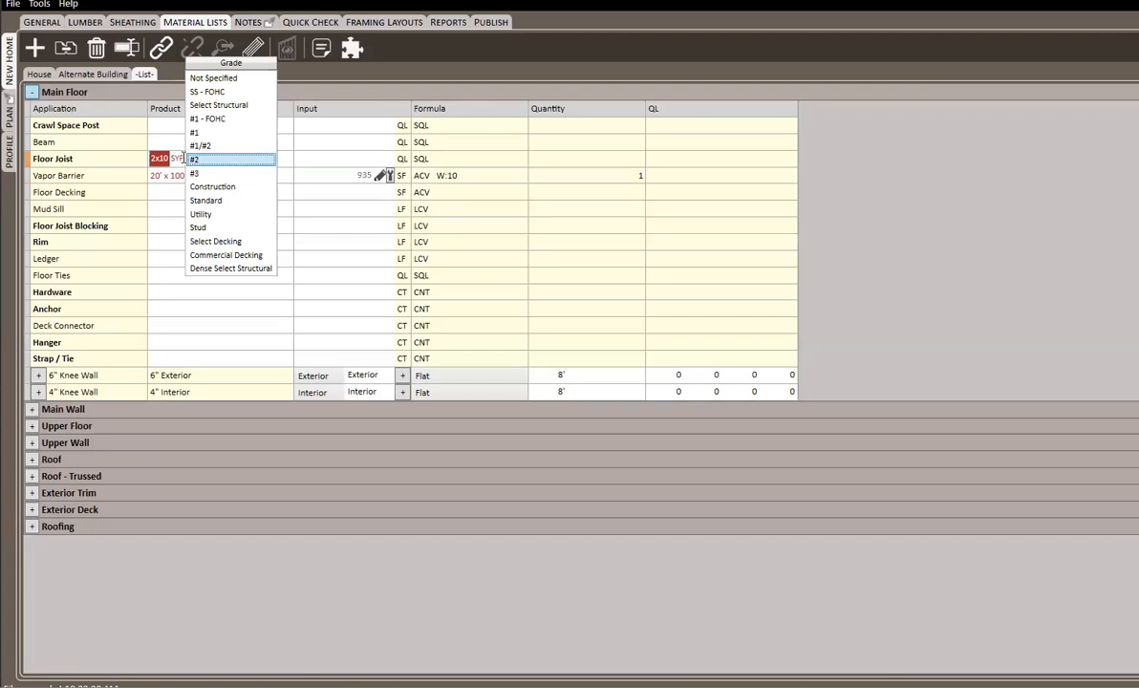
{"action": "key", "text": "Return"}
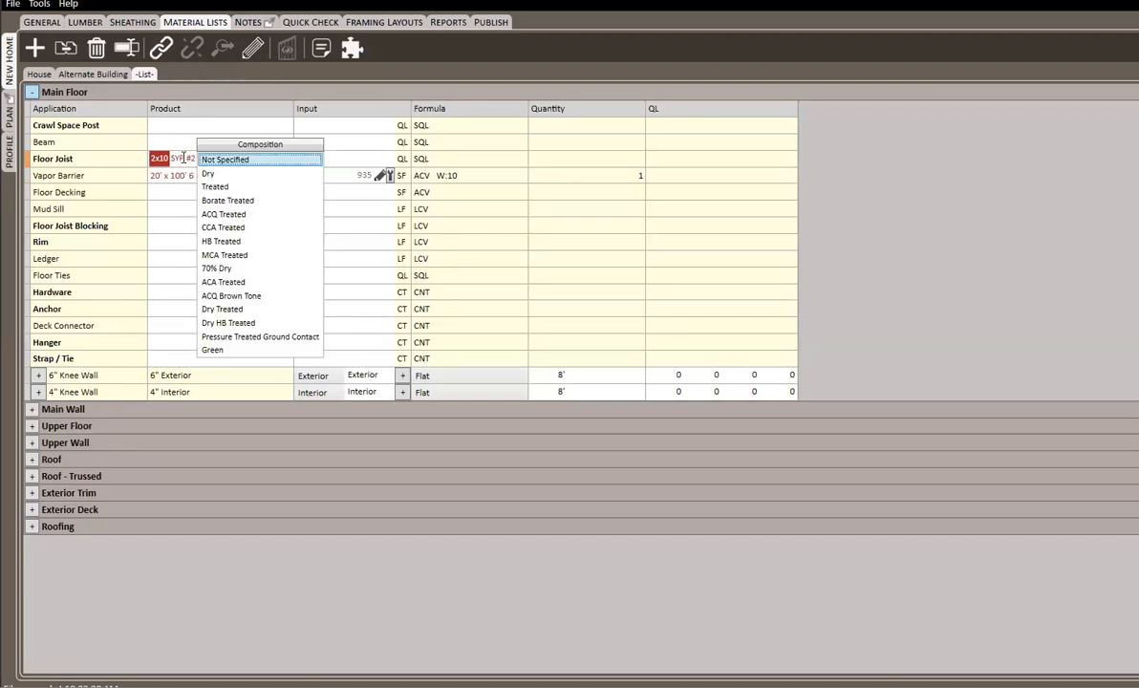
{"action": "key", "text": "Return"}
{"action": "key", "text": "Return"}
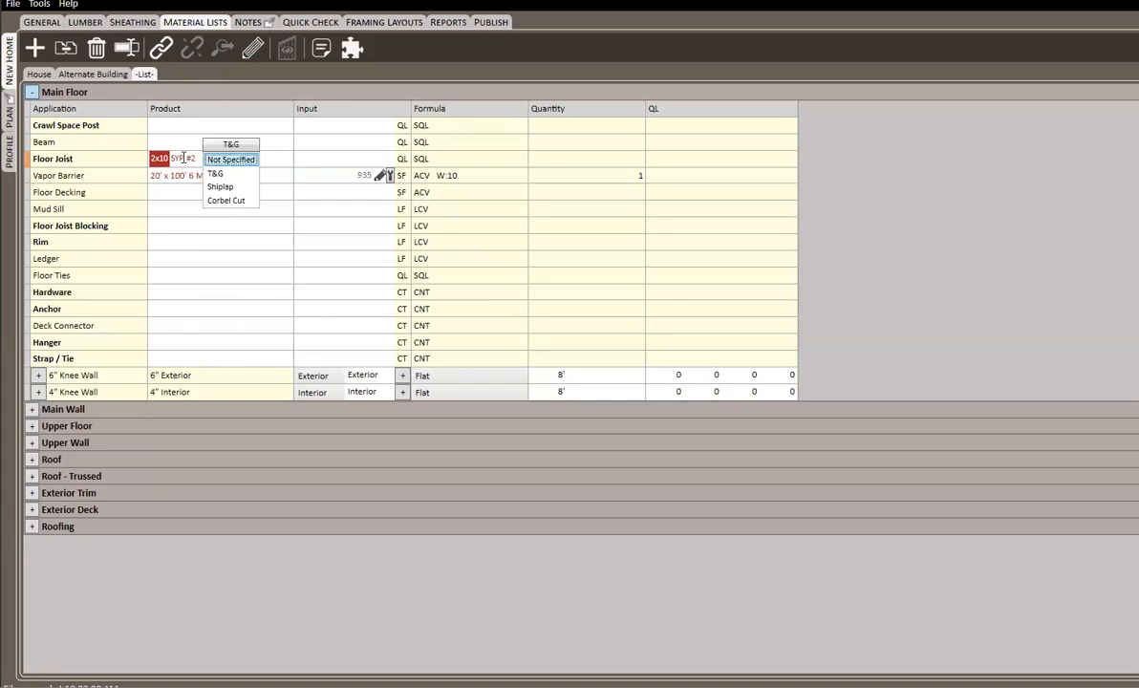
{"action": "key", "text": "Return"}
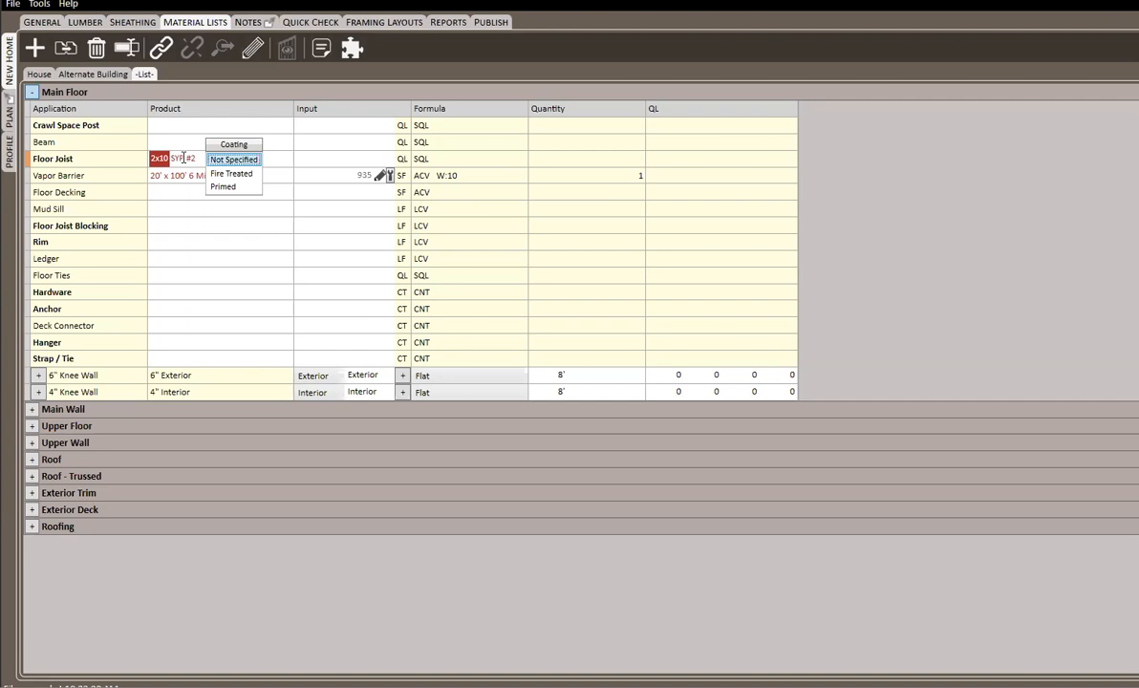
{"action": "key", "text": "Left"}
{"action": "key", "text": "Left"}
{"action": "key", "text": "Left"}
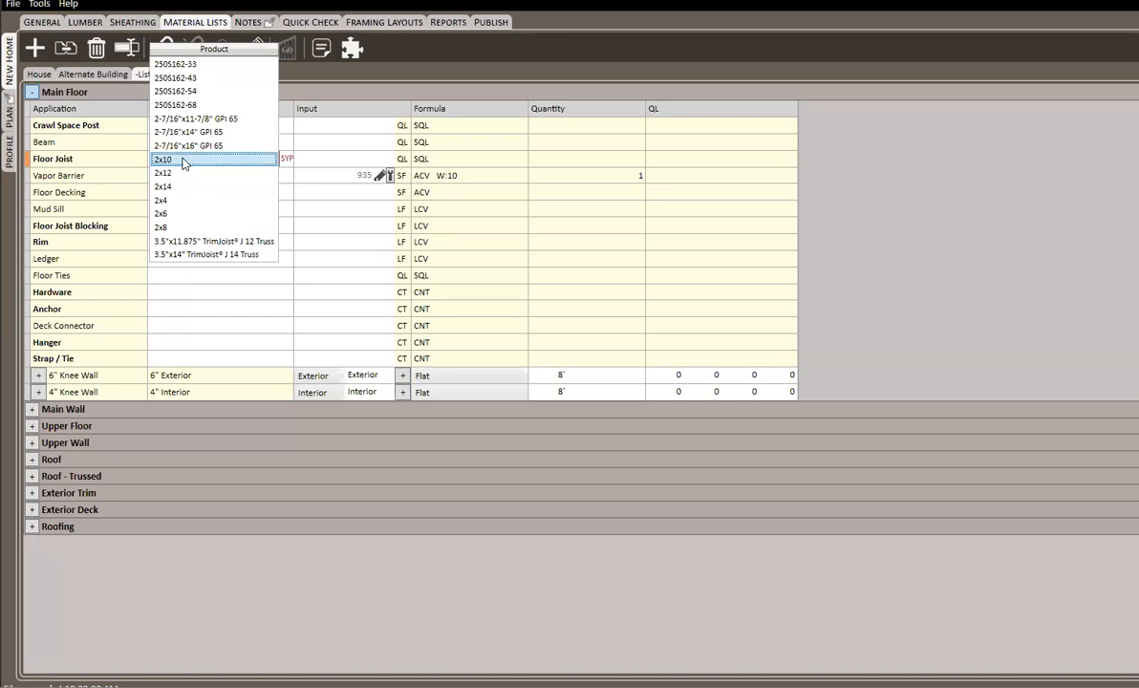
{"action": "left_click", "coordinate": [185, 164]}
{"action": "left_click", "coordinate": [184, 160]}
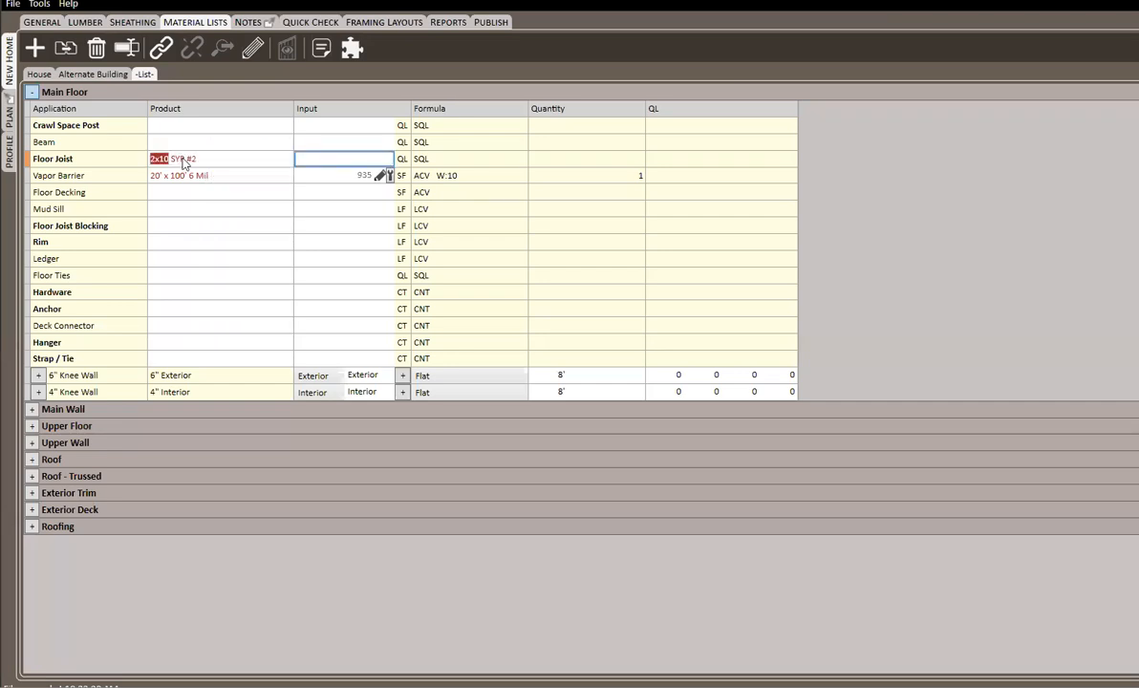
Step: Change the species of the 2x10 Floor Joist product to Redwood
{"action": "left_click", "coordinate": [185, 160]}
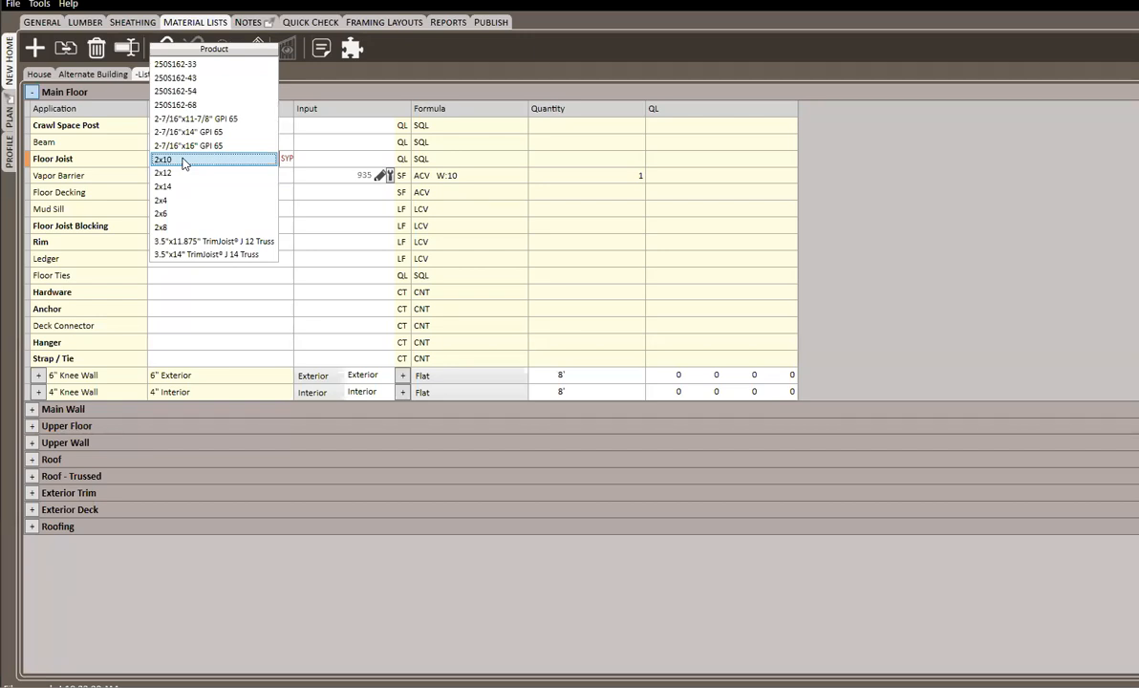
{"action": "left_click", "coordinate": [184, 160]}
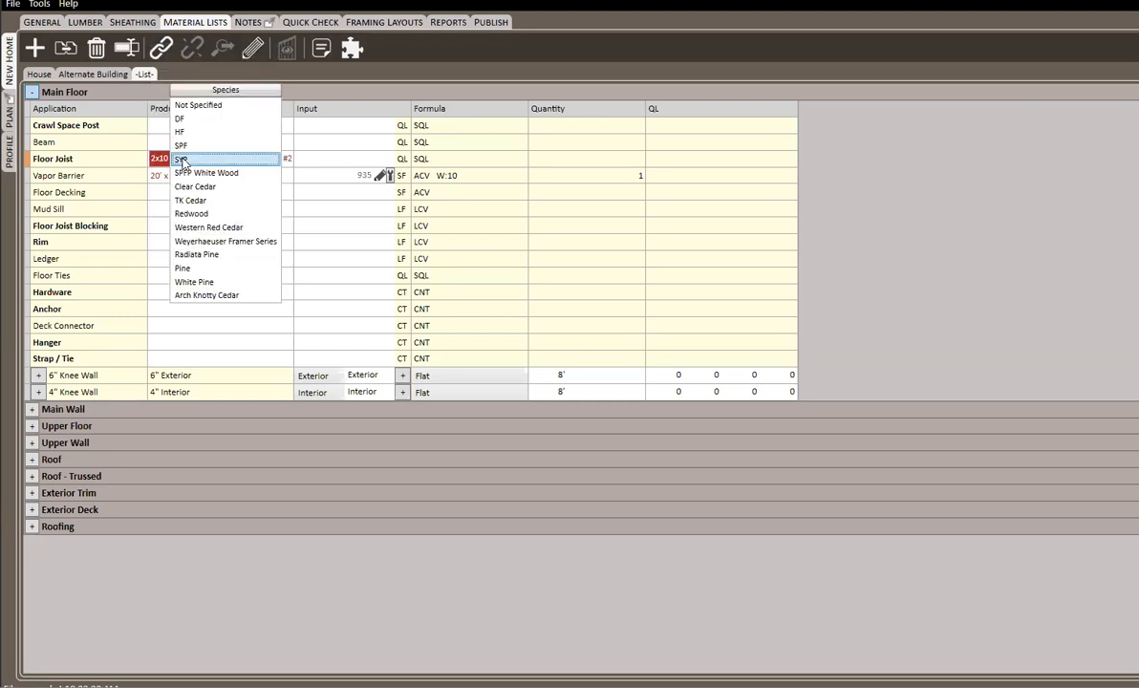
{"action": "scroll", "coordinate": [185, 164], "scroll_direction": "down", "scroll_amount": 1}
{"action": "scroll", "coordinate": [184, 165], "scroll_direction": "down", "scroll_amount": 2}
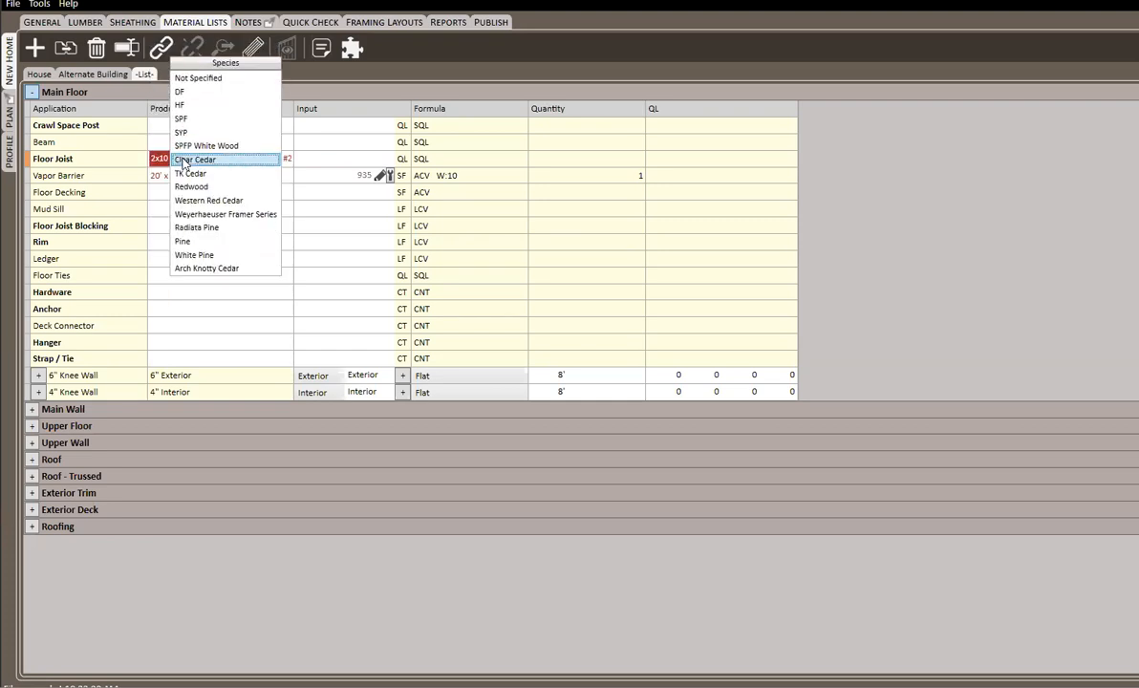
{"action": "scroll", "coordinate": [185, 164], "scroll_direction": "down", "scroll_amount": 1}
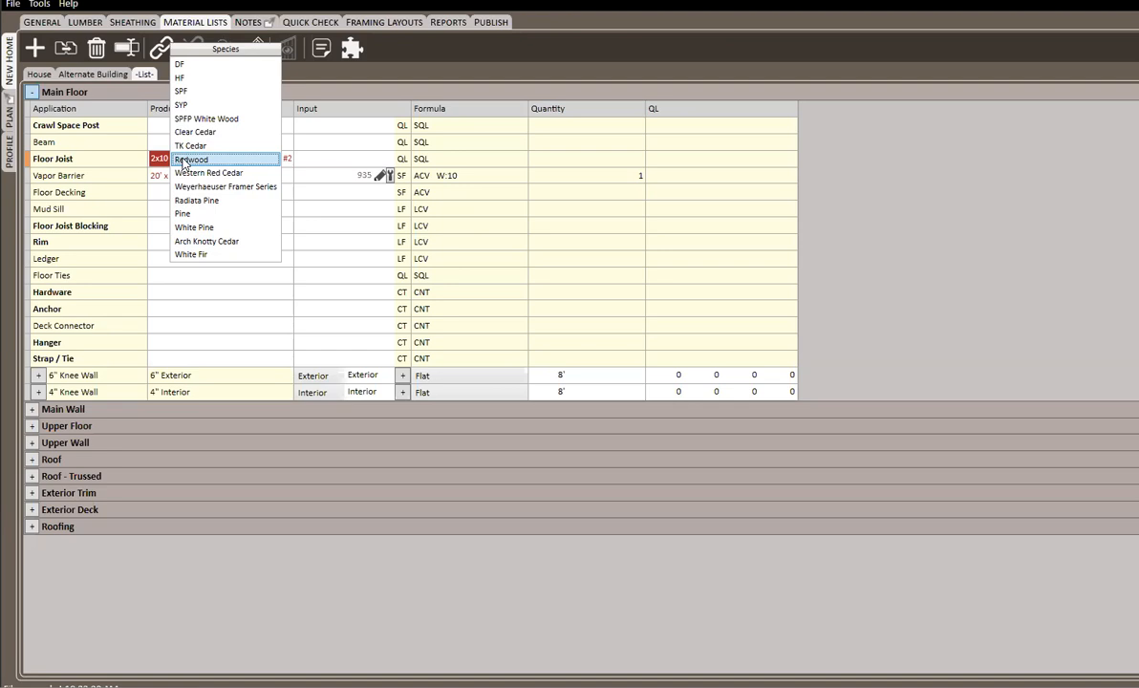
{"action": "left_click", "coordinate": [185, 160]}
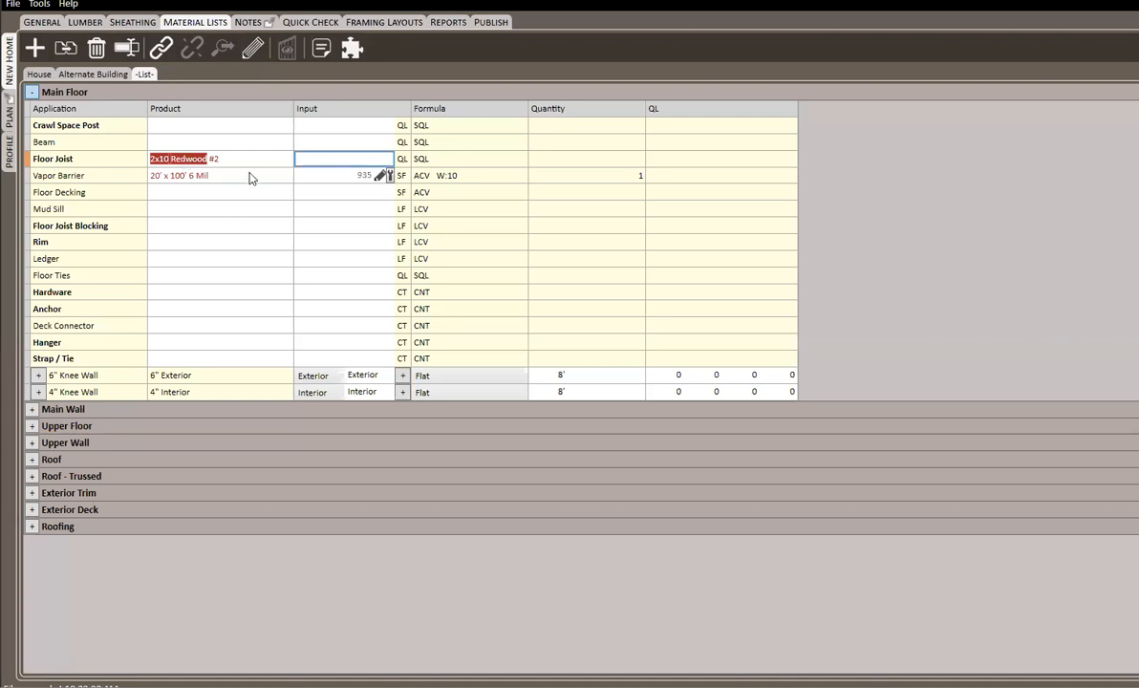
{"action": "left_click", "coordinate": [165, 158]}
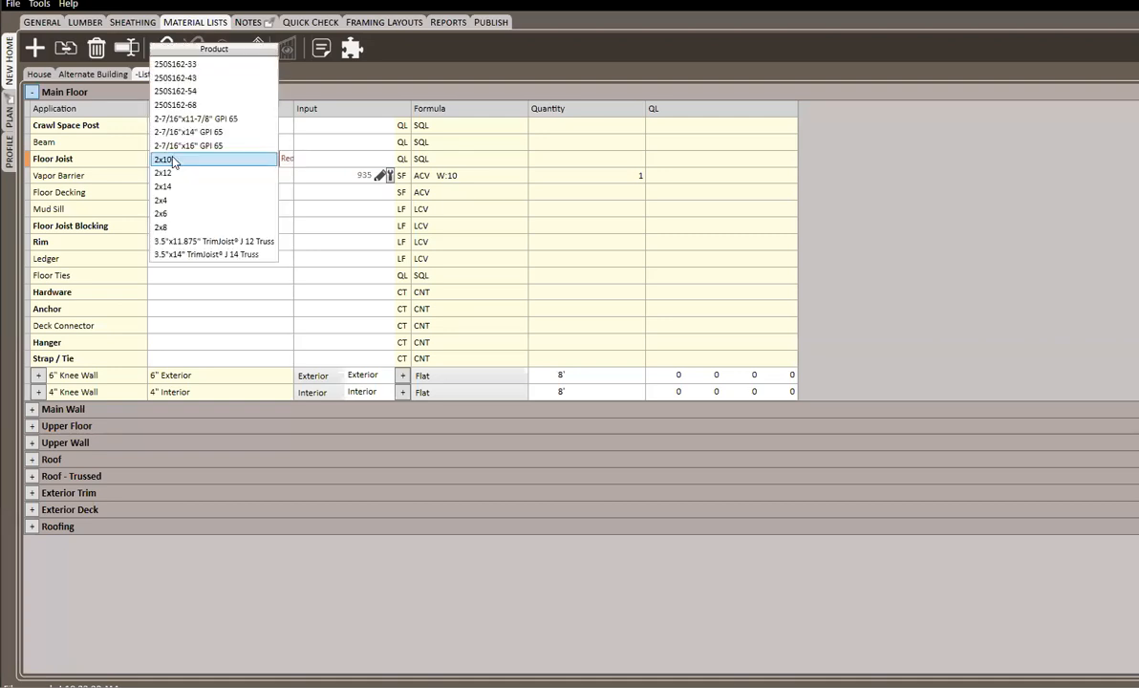
{"action": "left_click", "coordinate": [855, 178]}
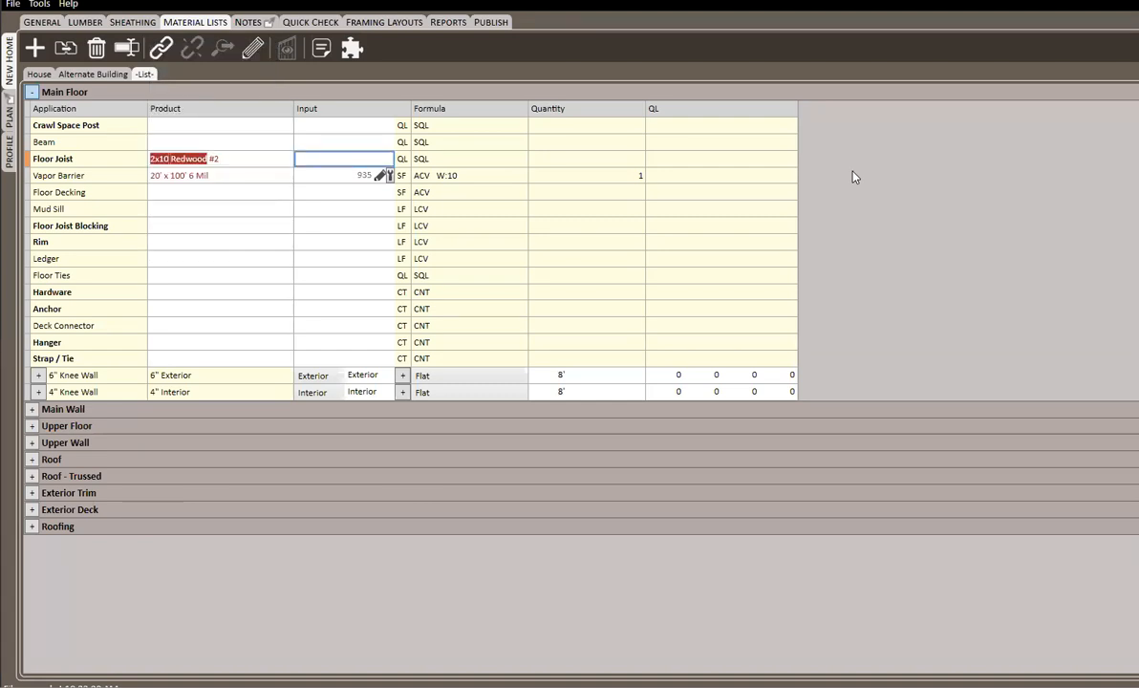
Step: Try to change the Floor Joist product to 2x14 HF #2
{"action": "key", "text": "Left"}
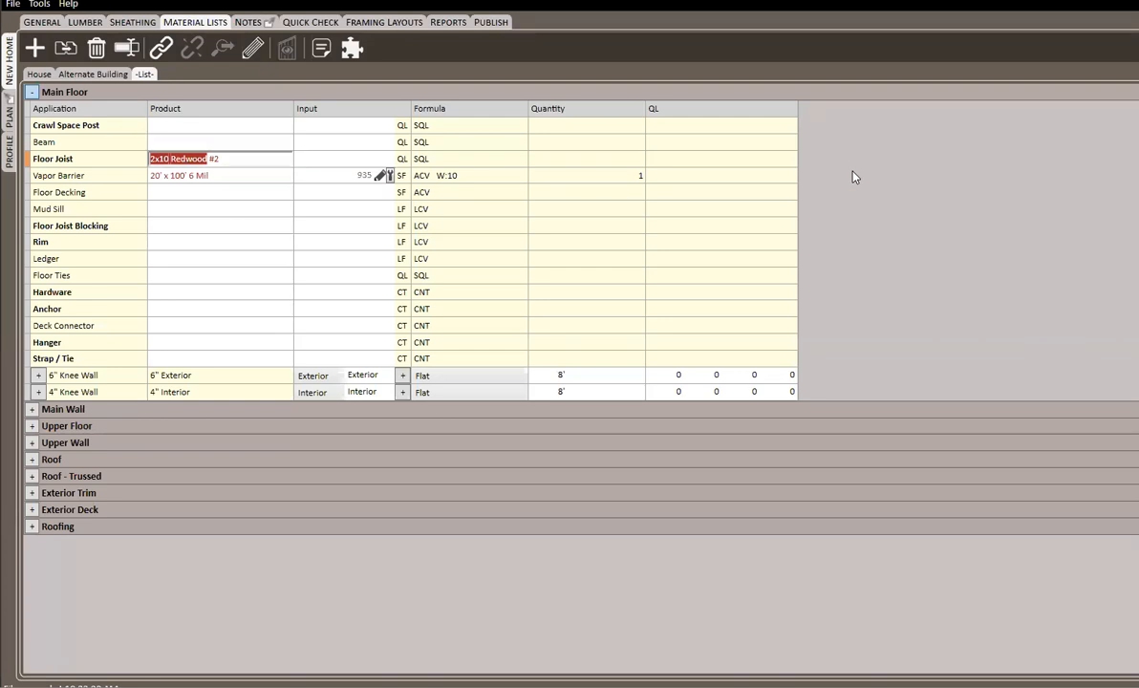
{"action": "key", "text": "alt+Down"}
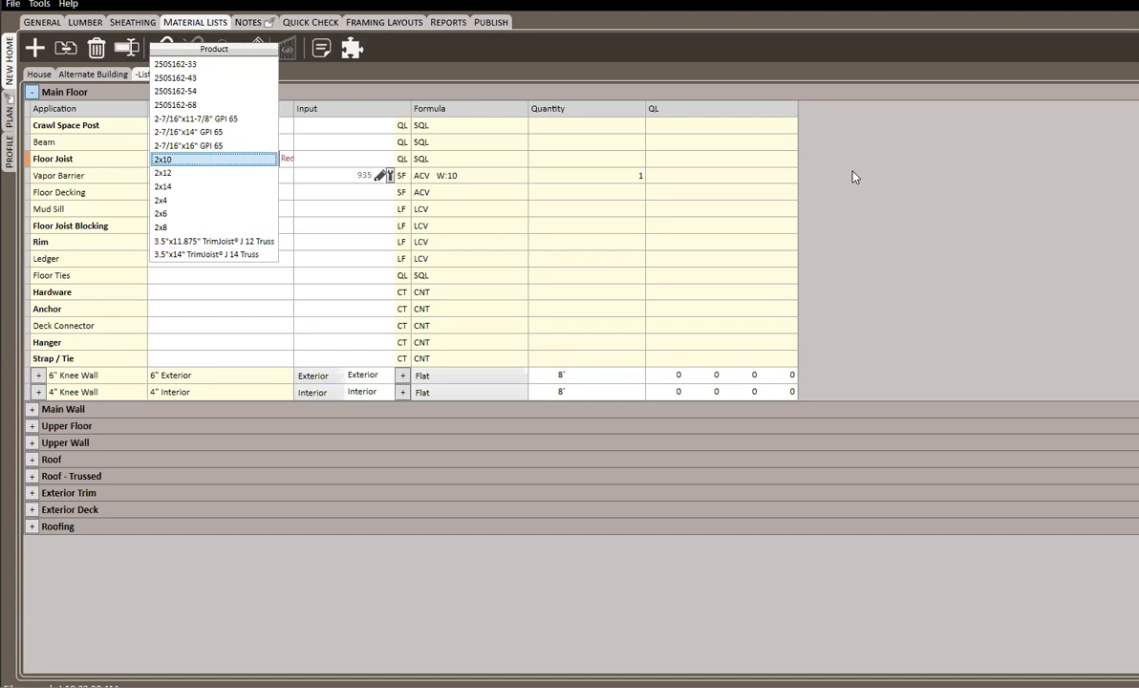
{"action": "key", "text": "Down"}
{"action": "key", "text": "Down"}
{"action": "key", "text": "Return"}
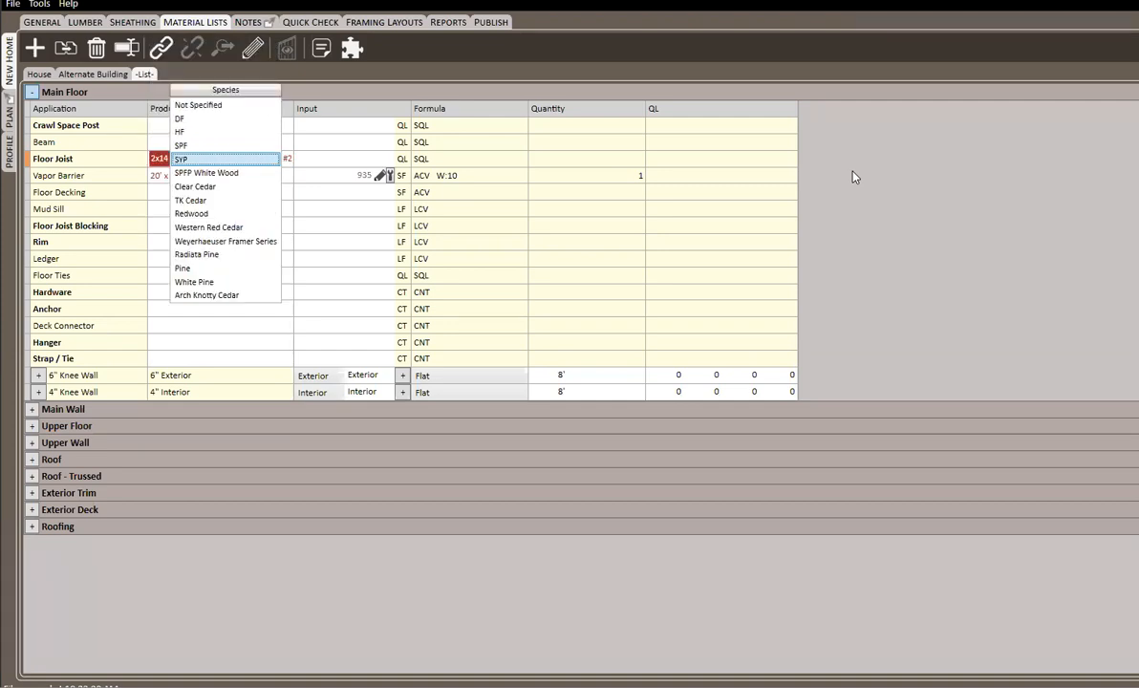
{"action": "key", "text": "Up"}
{"action": "key", "text": "Up"}
{"action": "key", "text": "Return"}
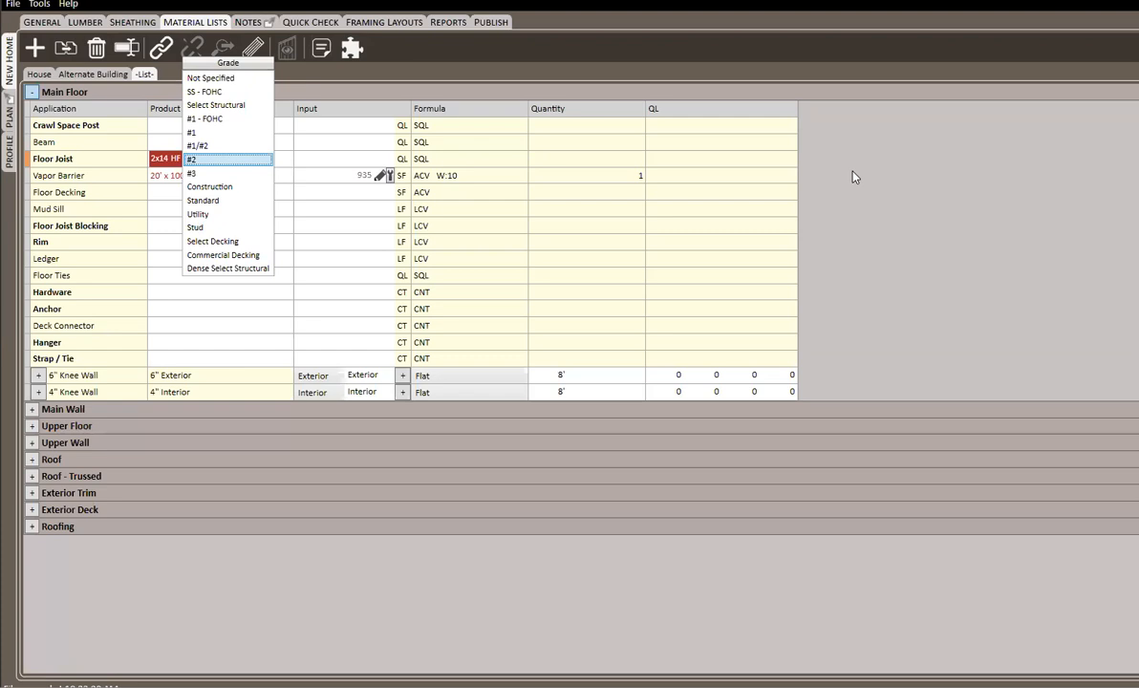
{"action": "key", "text": "Return"}
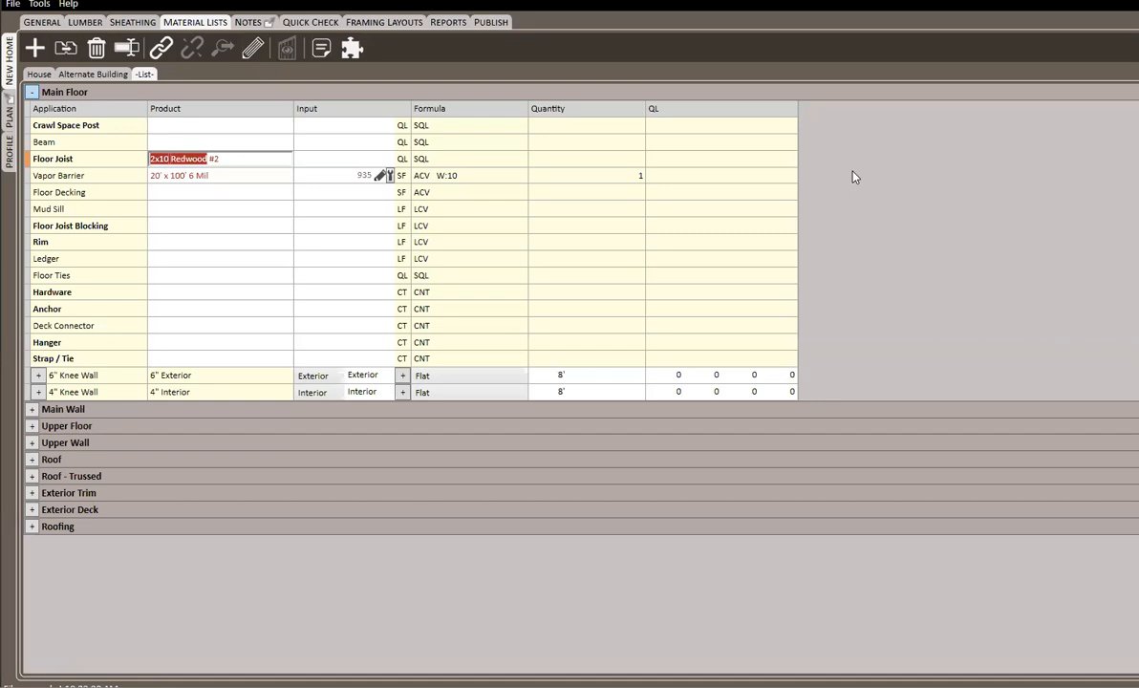
Step: Clear the product assigned to the Floor Joist item
{"action": "key", "text": "Return"}
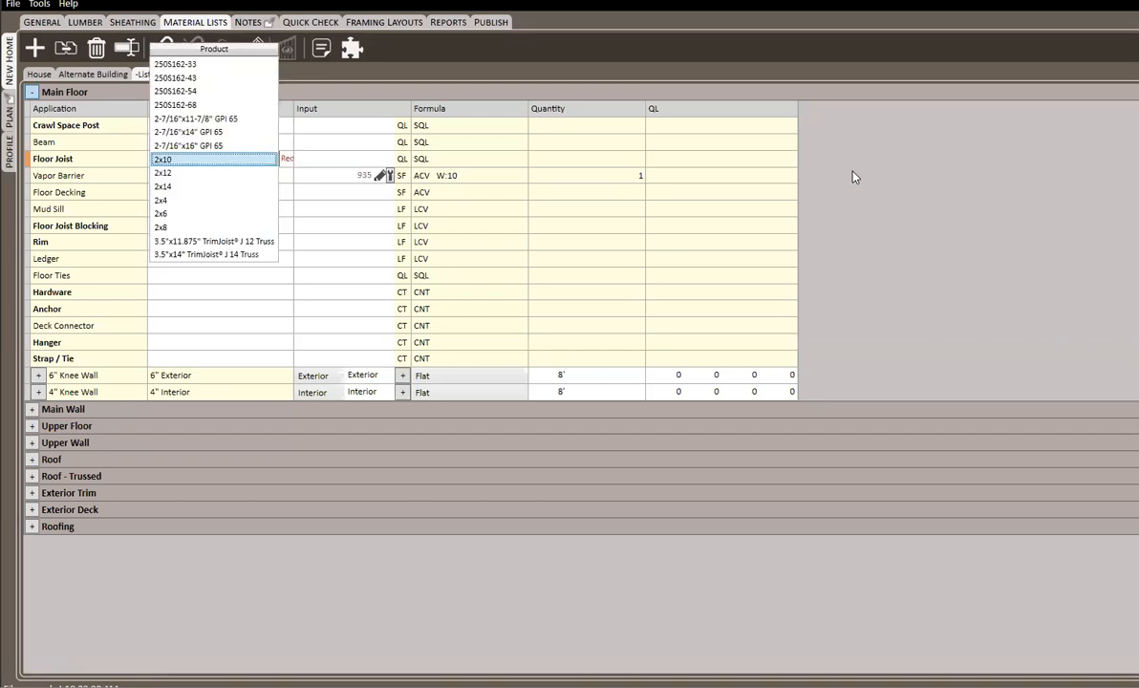
{"action": "key", "text": "Return"}
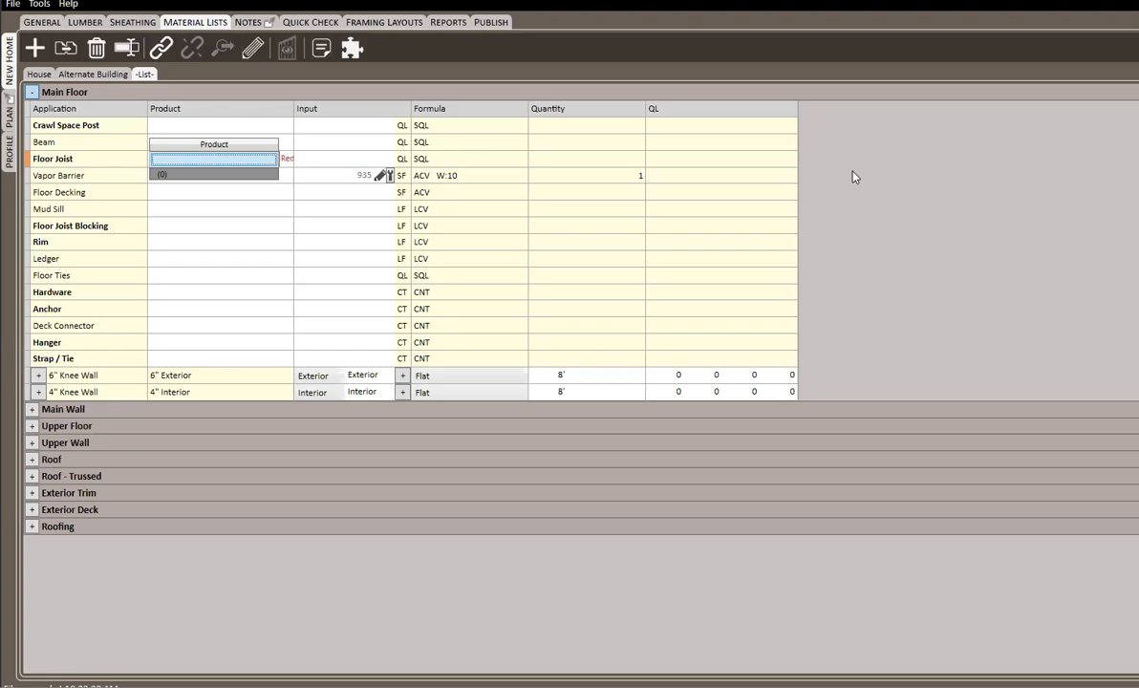
{"action": "key", "text": "Return"}
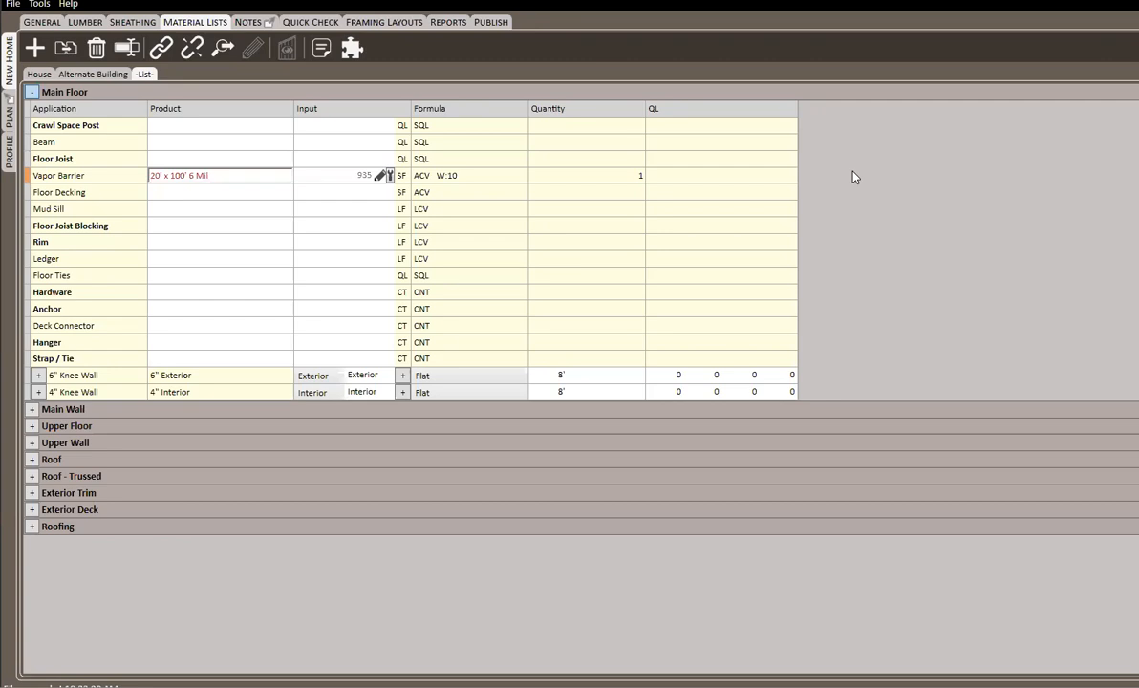
Step: Assign the 2x6 DF #2 Treated product to the Mud Sill item
{"action": "key", "text": "Return"}
{"action": "key", "text": "Return"}
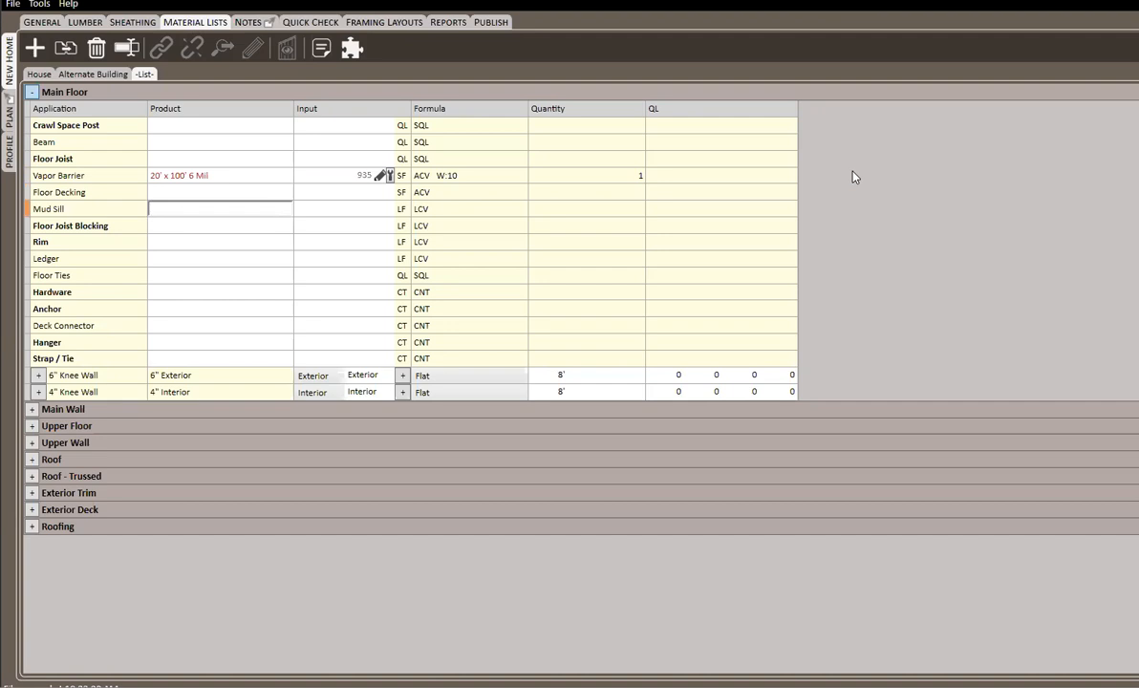
{"action": "key", "text": "space"}
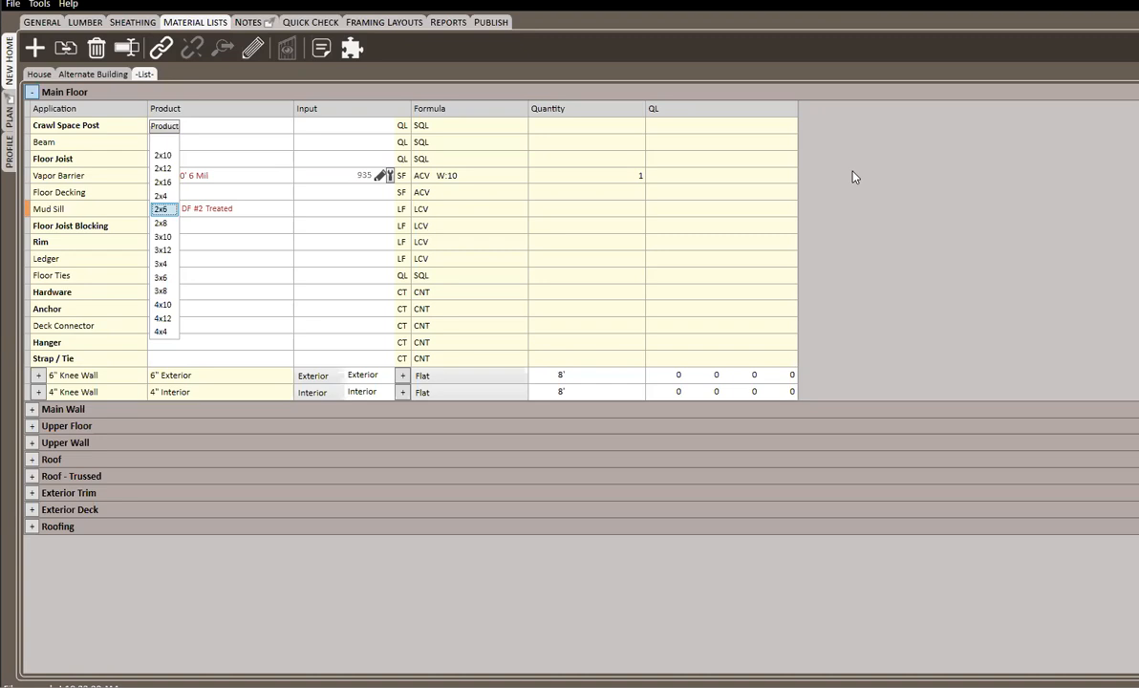
Step: Filter the Floor Joist product choices by 2x8, broaden the filter to 2x, and clear it
{"action": "key", "text": "Up"}
{"action": "key", "text": "Up"}
{"action": "key", "text": "Up"}
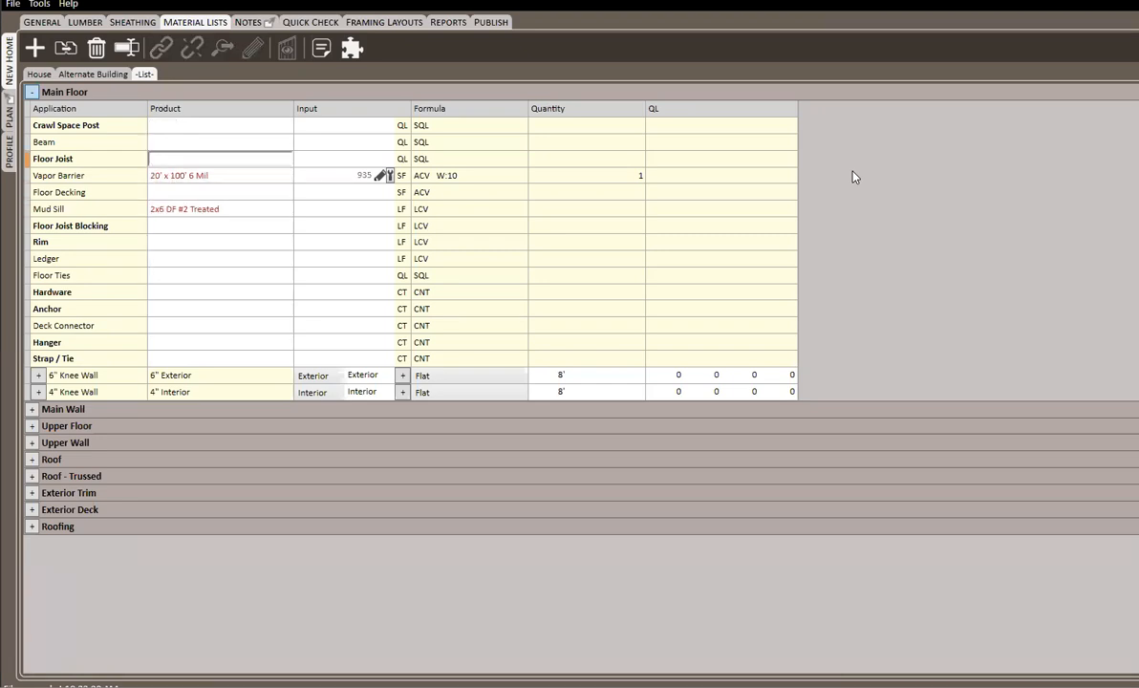
{"action": "key", "text": "space"}
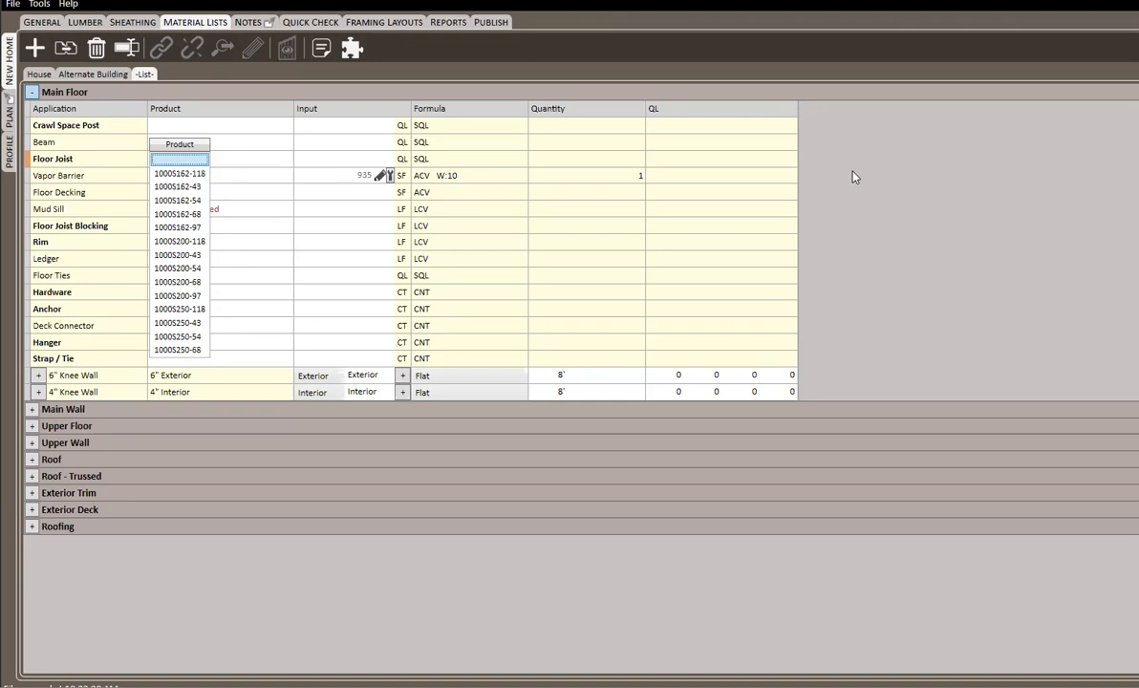
{"action": "type", "text": "2x8"}
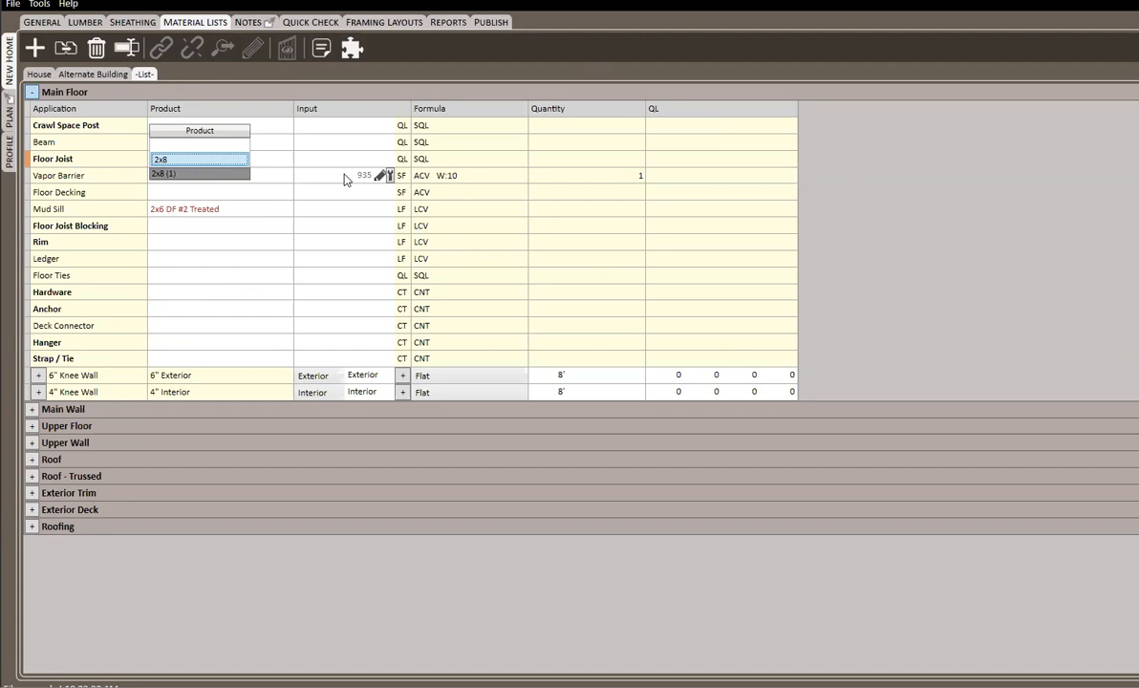
{"action": "key", "text": "BackSpace"}
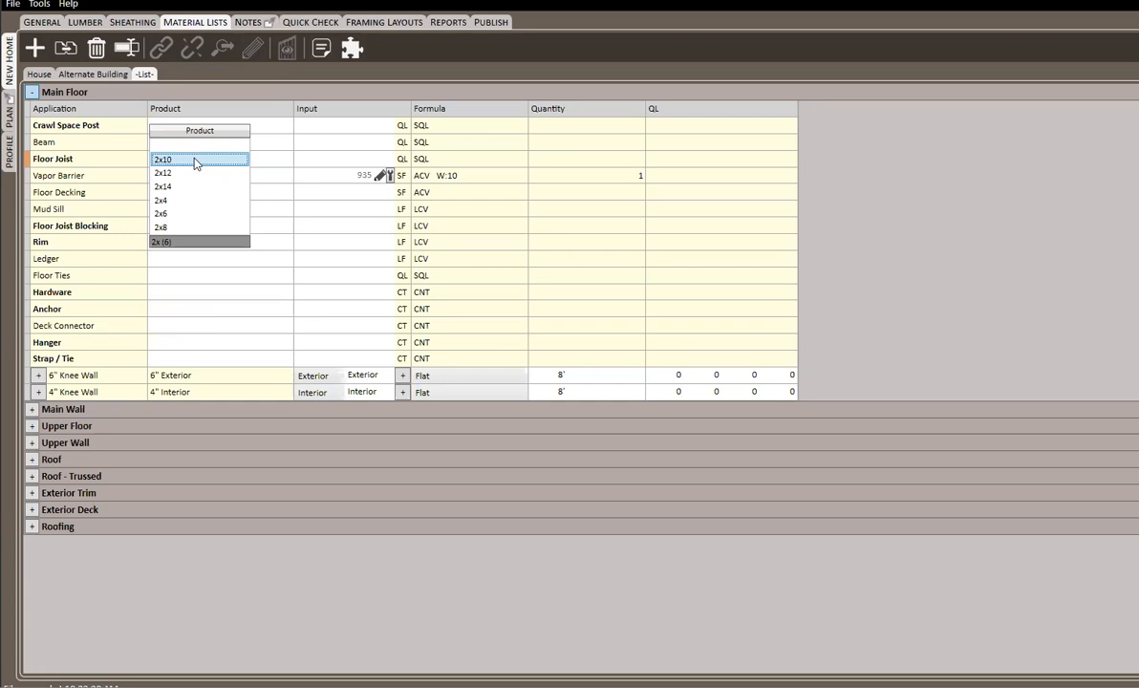
{"action": "key", "text": "BackSpace"}
{"action": "key", "text": "BackSpace"}
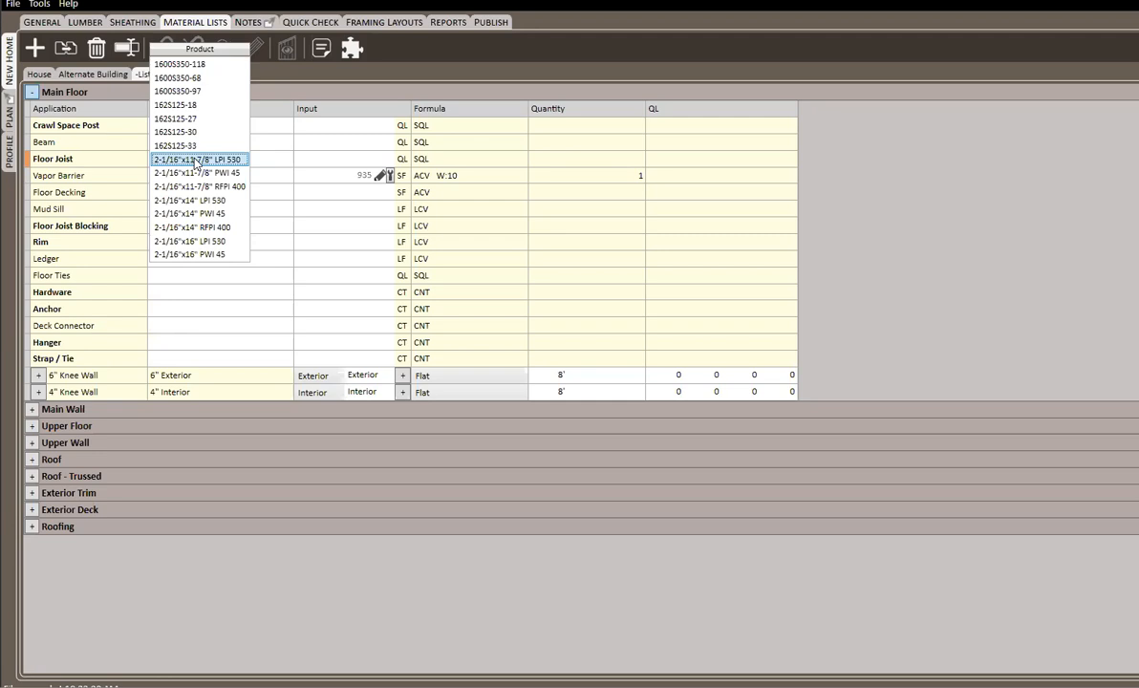
Step: Filter the Floor Joist product choices by 4x and clear the filter
{"action": "type", "text": "4"}
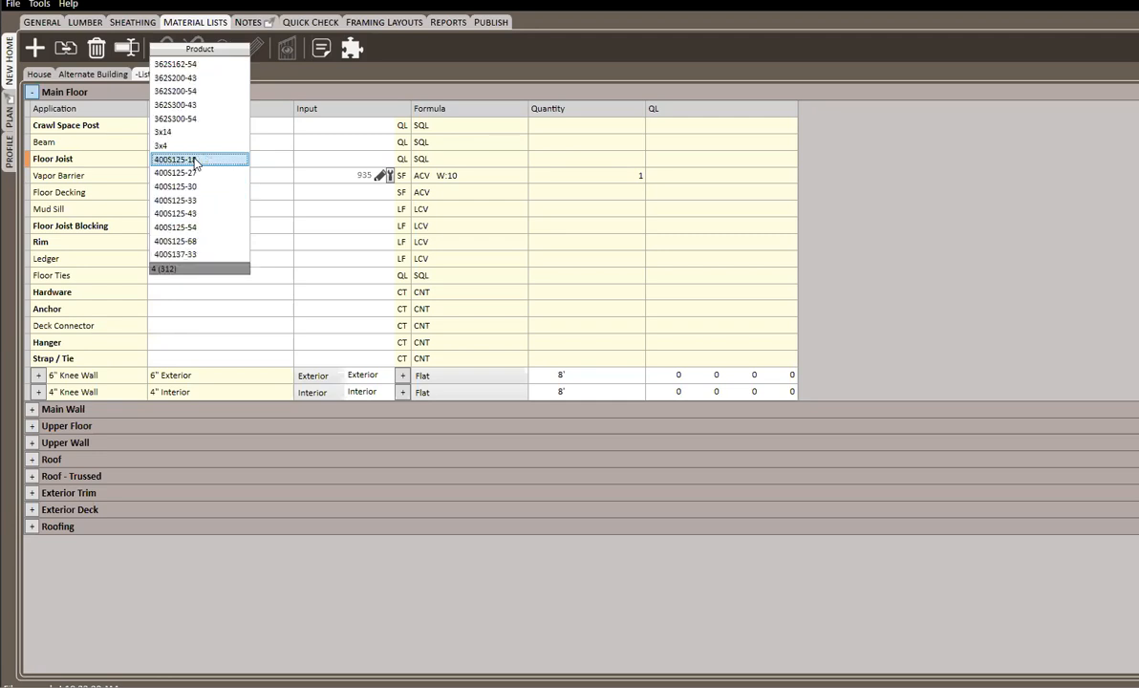
{"action": "type", "text": "x"}
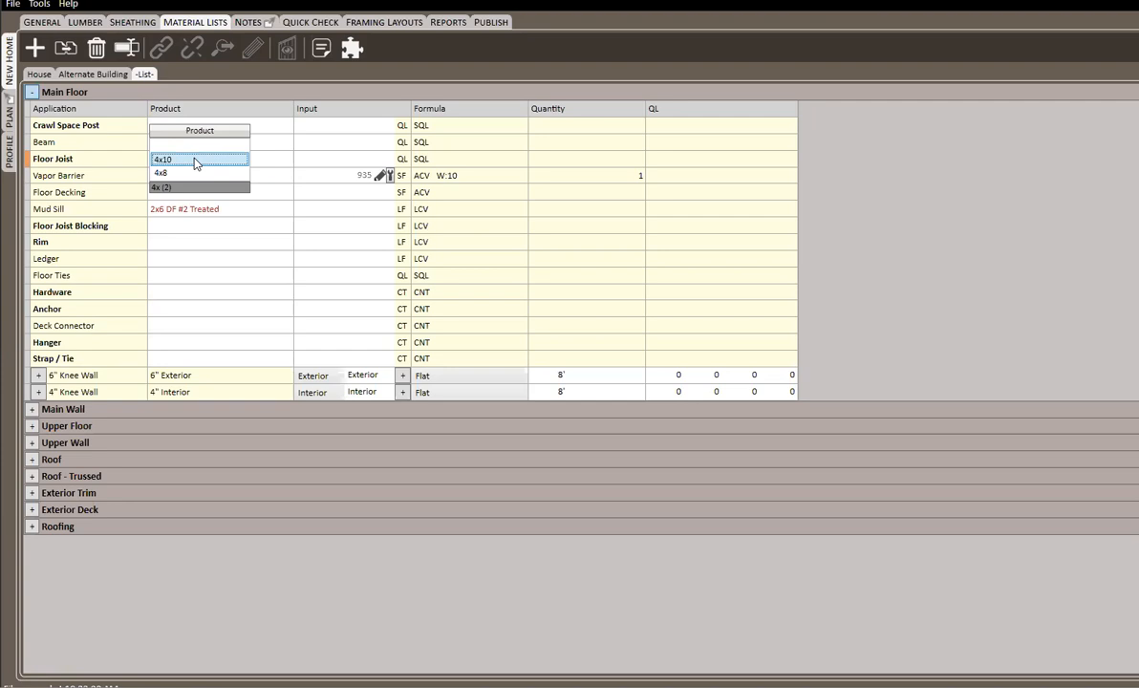
{"action": "key", "text": "BackSpace"}
{"action": "key", "text": "BackSpace"}
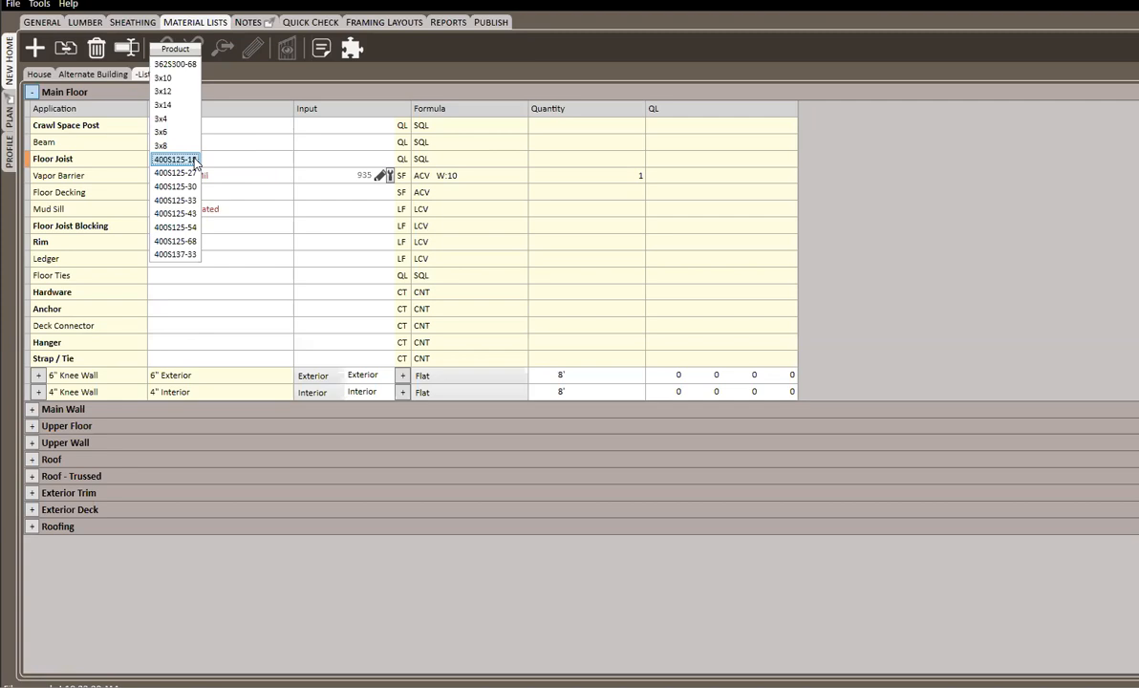
Step: Filter the Floor Joist product choices by lvl and clear the filter
{"action": "type", "text": "lvl (95"}
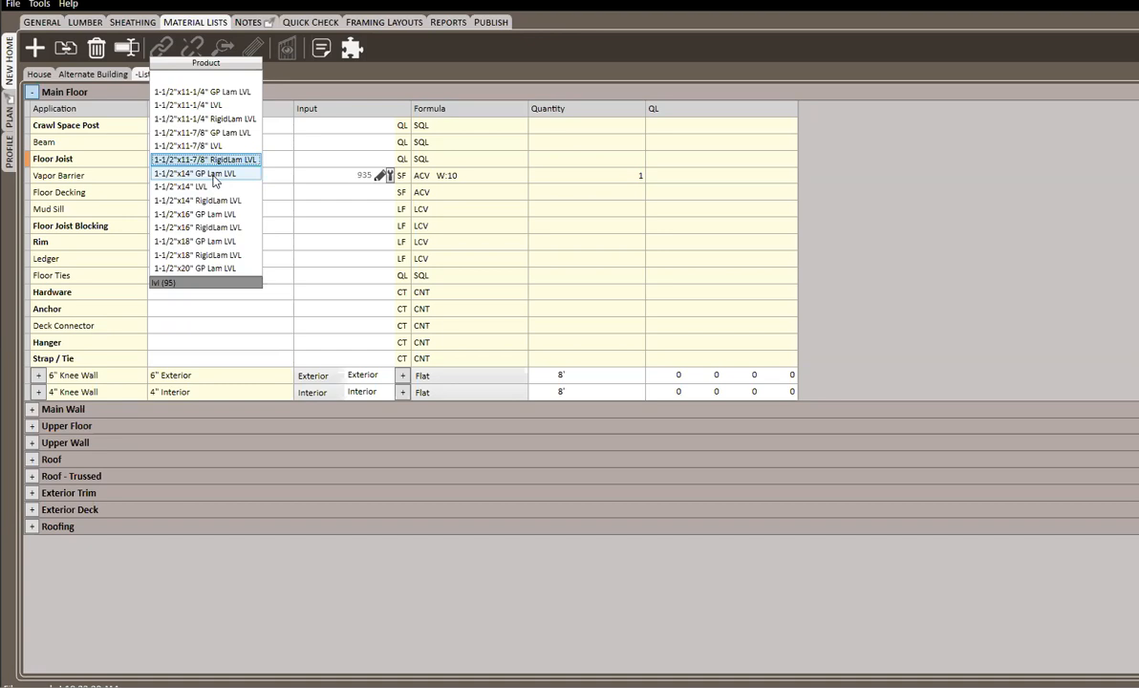
{"action": "key", "text": "BackSpace"}
{"action": "key", "text": "BackSpace"}
{"action": "key", "text": "BackSpace"}
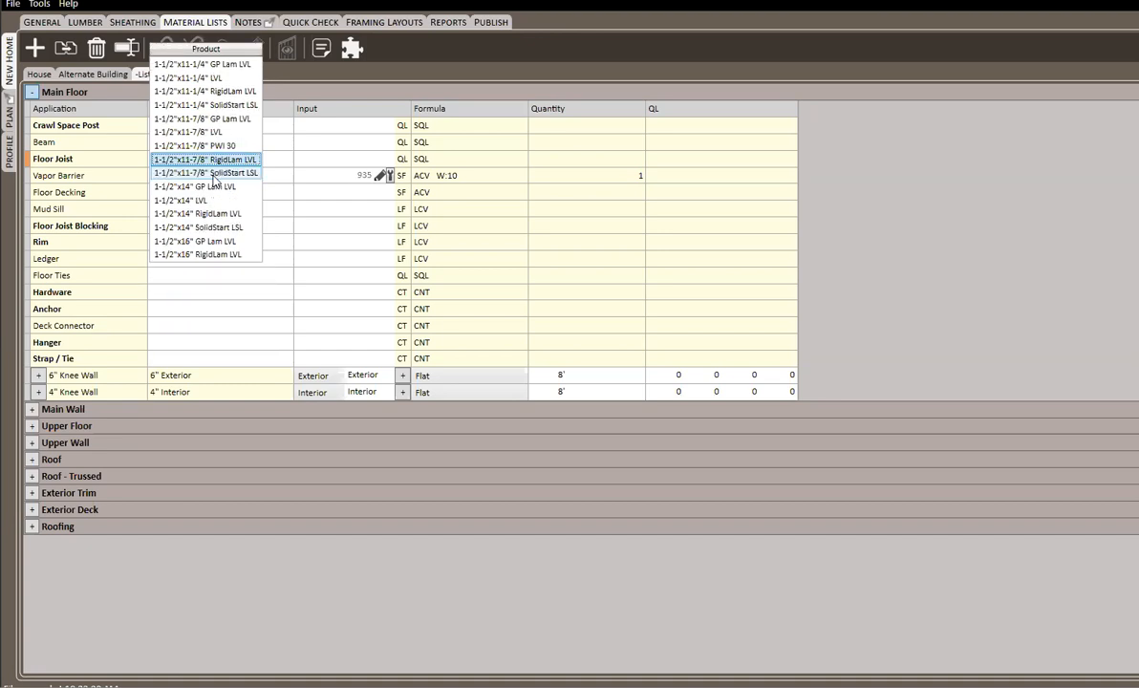
Step: Choose the 2x10 product for Floor Joist, filter its species choices by pin, and clear the filter
{"action": "type", "text": "2x10"}
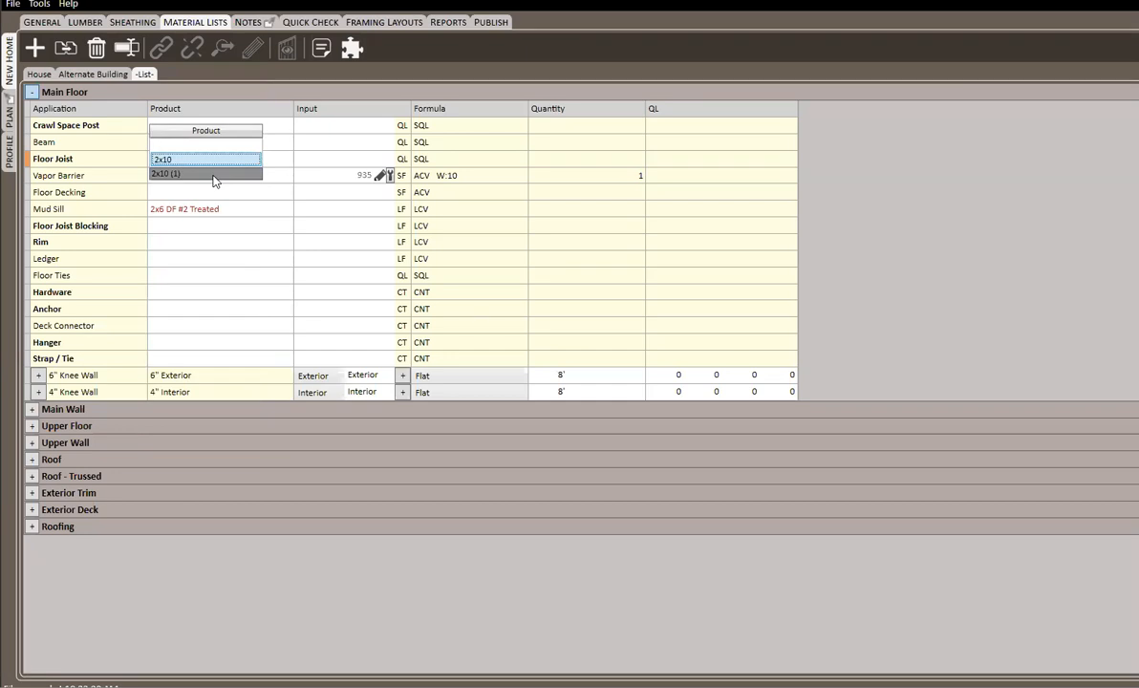
{"action": "left_click", "coordinate": [214, 175]}
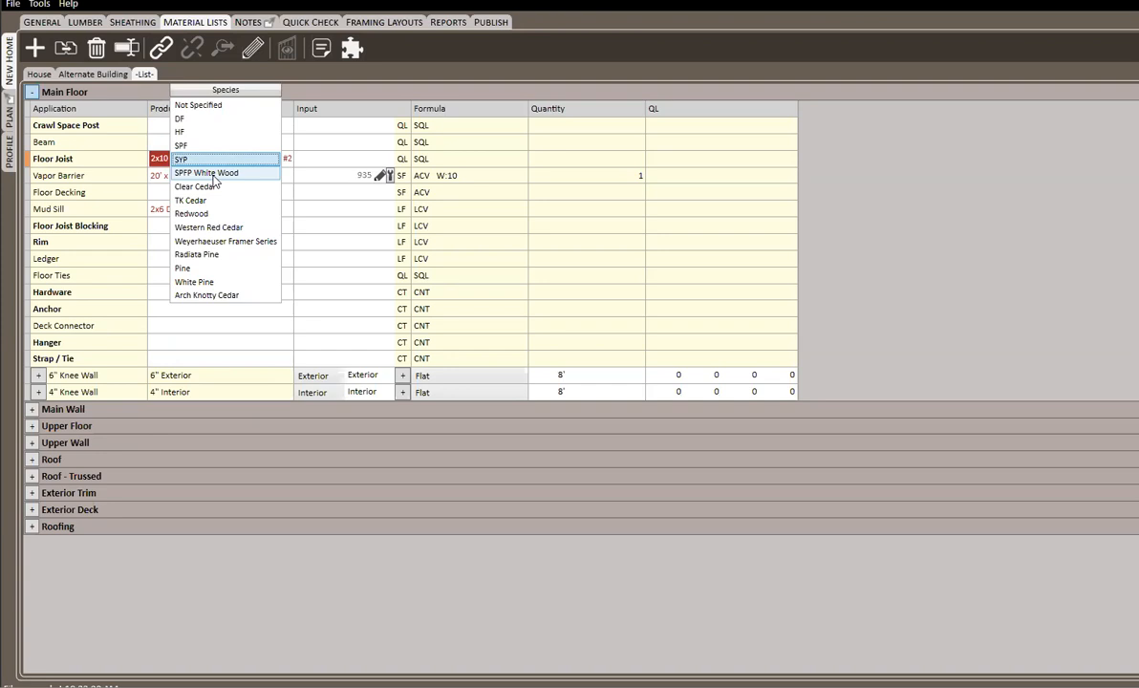
{"action": "type", "text": "pin (7"}
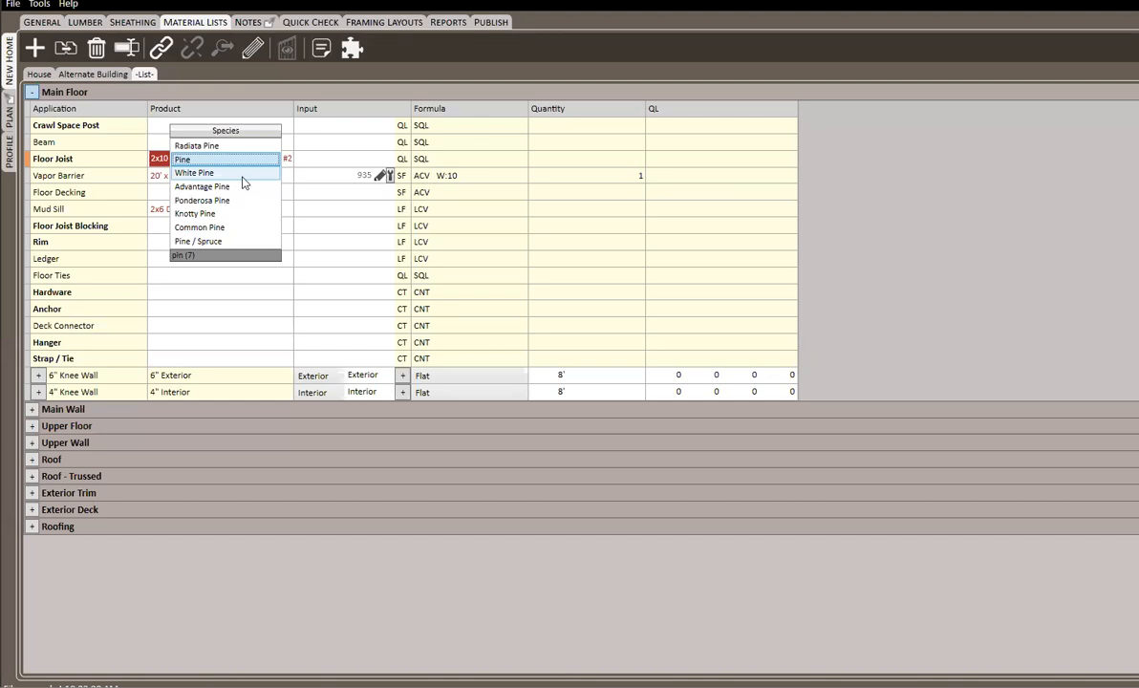
{"action": "key", "text": "BackSpace"}
{"action": "key", "text": "BackSpace"}
{"action": "key", "text": "BackSpace"}
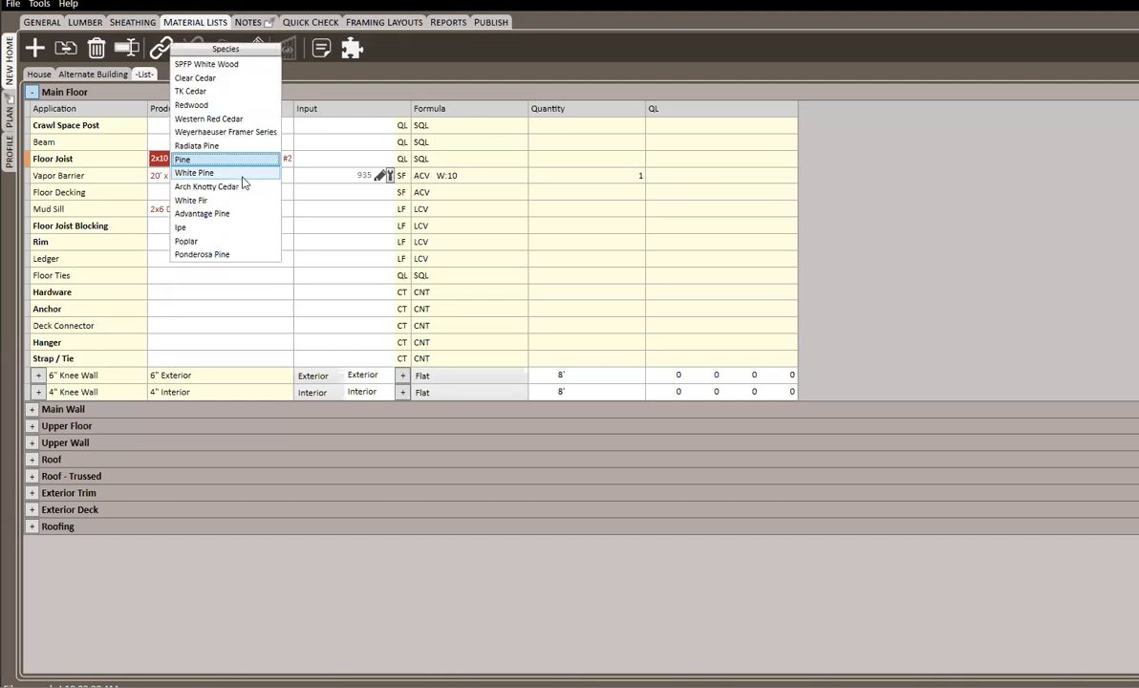
Step: Filter the species choices by redw, clear the filter, and set the Floor Joist species to Redwood
{"action": "type", "text": "red"}
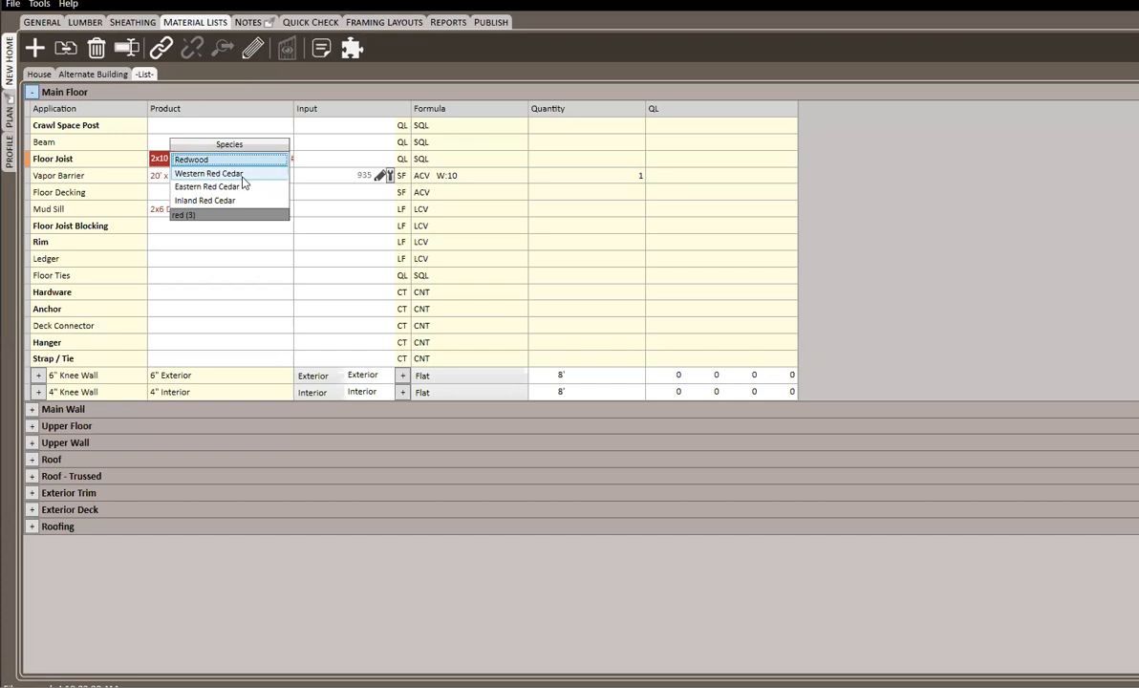
{"action": "type", "text": "w"}
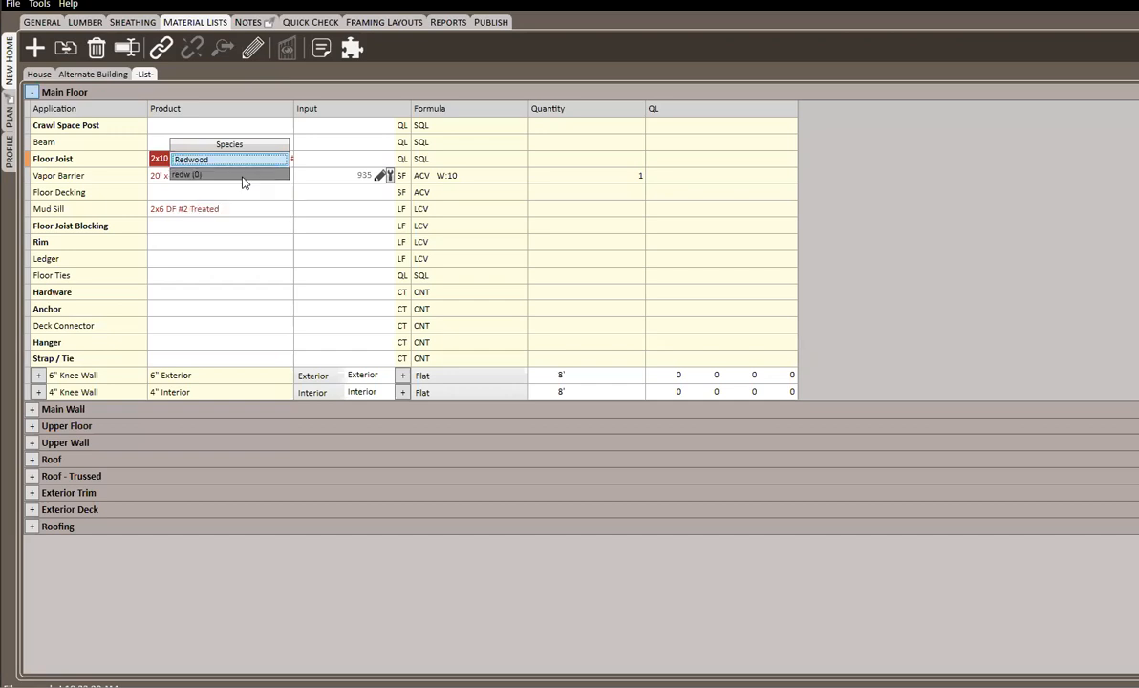
{"action": "key", "text": "BackSpace"}
{"action": "key", "text": "BackSpace"}
{"action": "key", "text": "BackSpace"}
{"action": "key", "text": "BackSpace"}
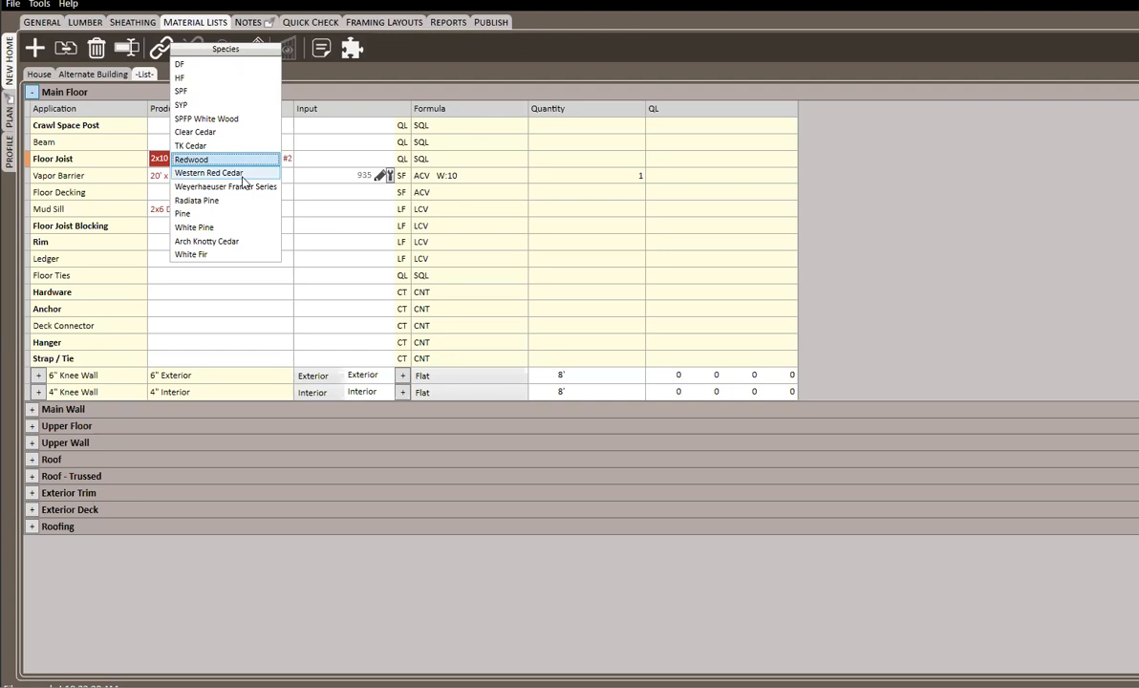
{"action": "key", "text": "Return"}
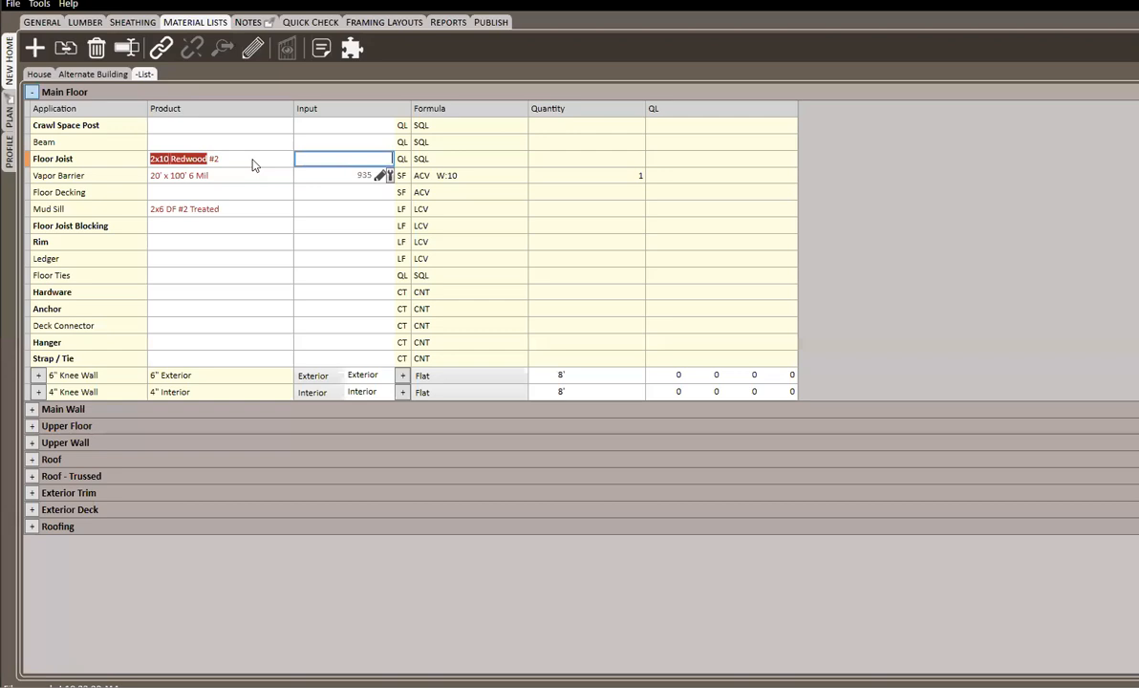
Step: Filter the Floor Joist product choices with the wildcard 3*11 and look through the matching products
{"action": "left_click", "coordinate": [192, 162]}
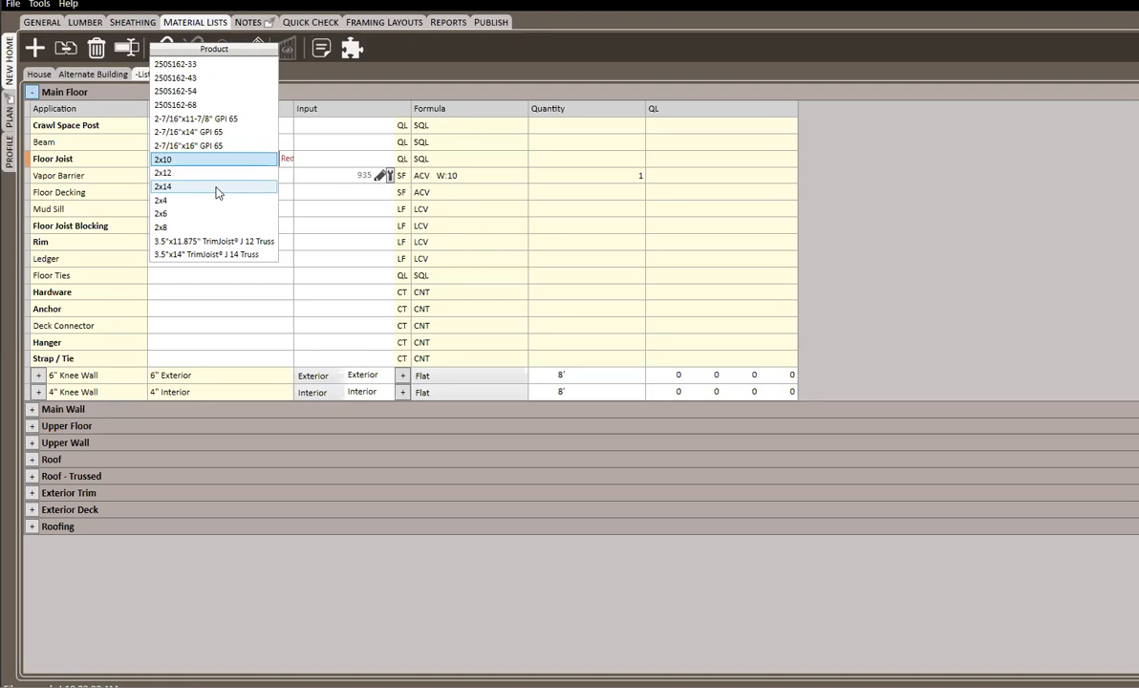
{"action": "type", "text": "3"}
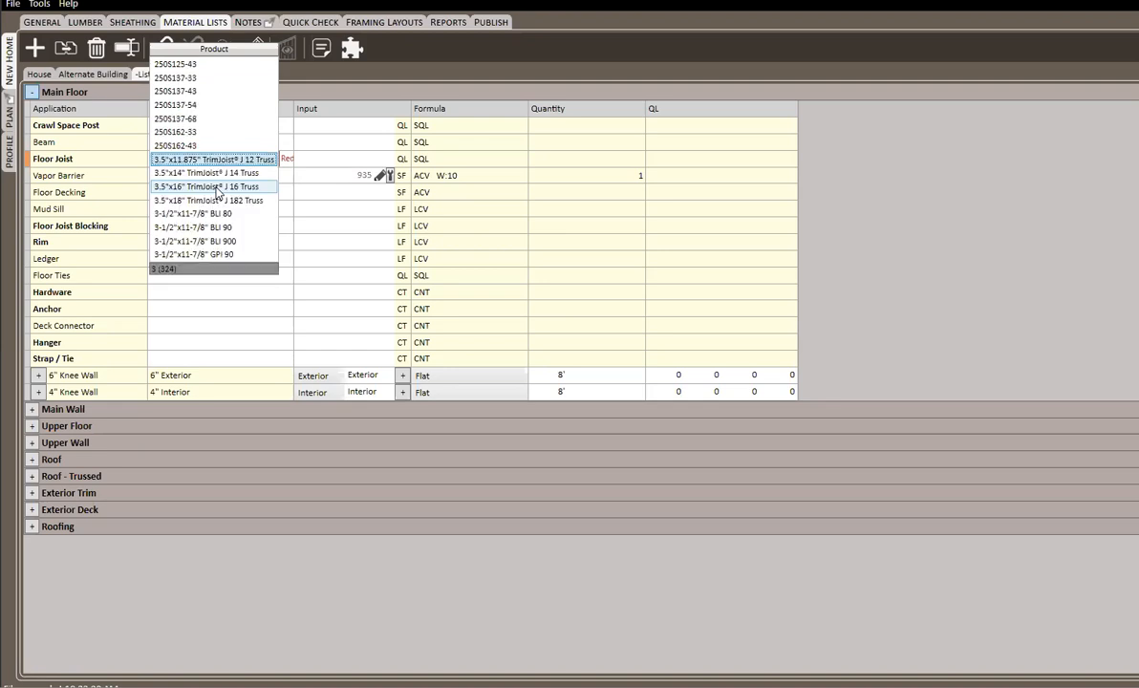
{"action": "type", "text": "\""}
{"action": "type", "text": "11"}
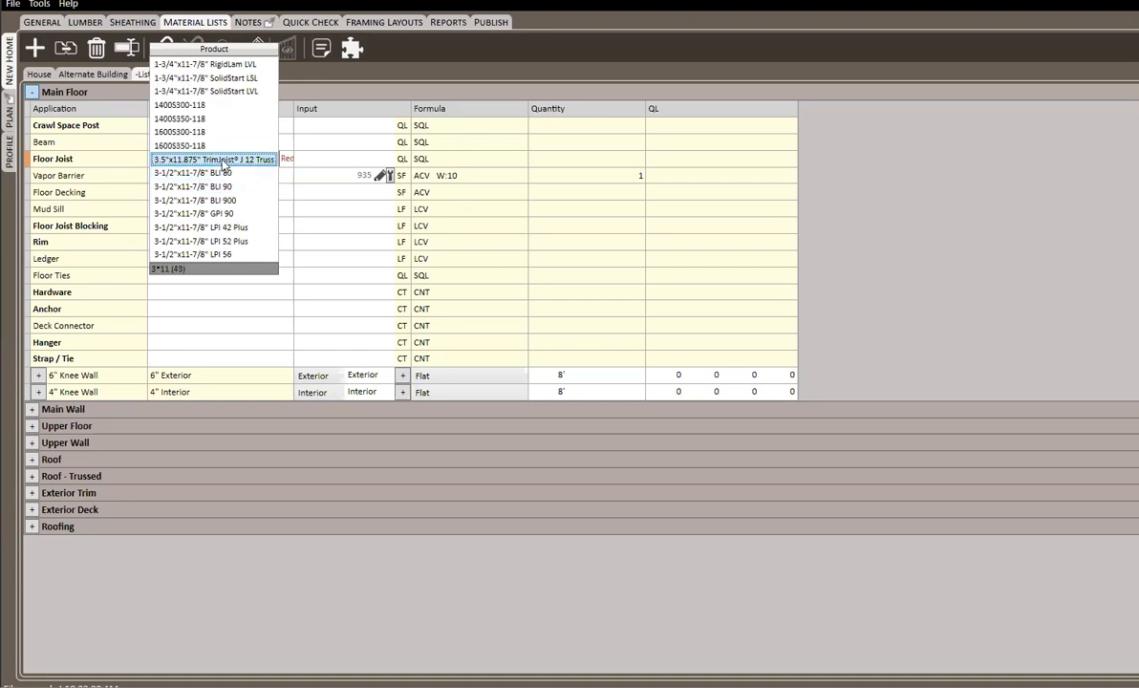
{"action": "scroll", "coordinate": [215, 187], "scroll_direction": "down", "scroll_amount": 3}
{"action": "scroll", "coordinate": [188, 153], "scroll_direction": "up", "scroll_amount": 3}
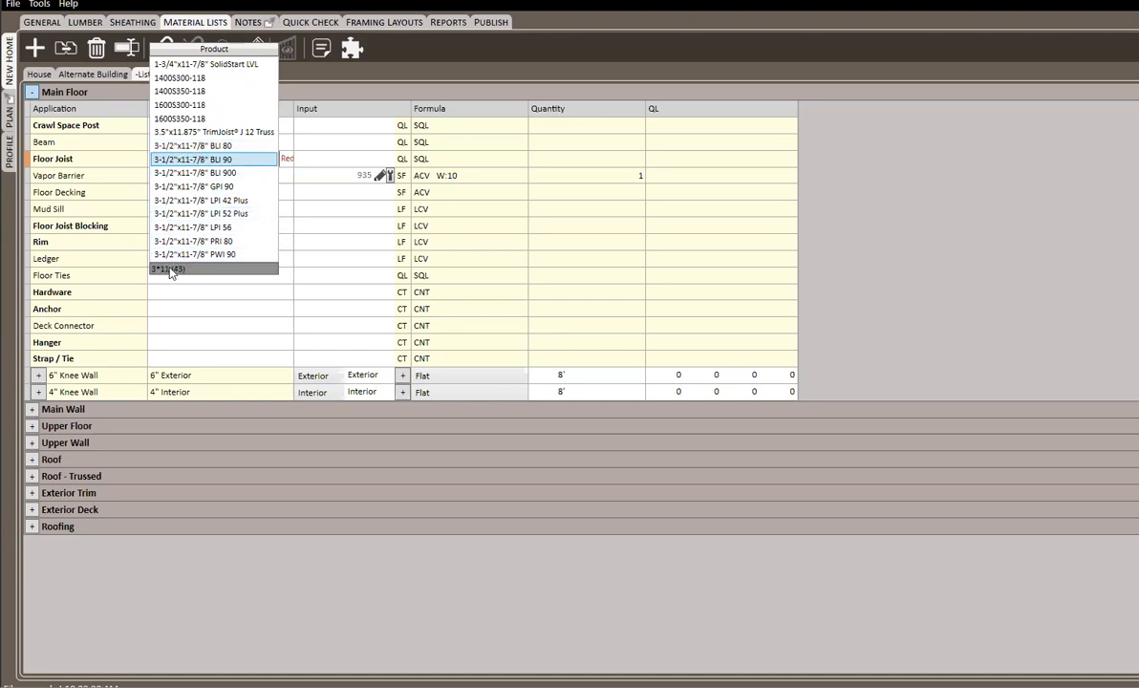
{"action": "scroll", "coordinate": [205, 177], "scroll_direction": "up", "scroll_amount": 2}
{"action": "scroll", "coordinate": [210, 181], "scroll_direction": "up", "scroll_amount": 3}
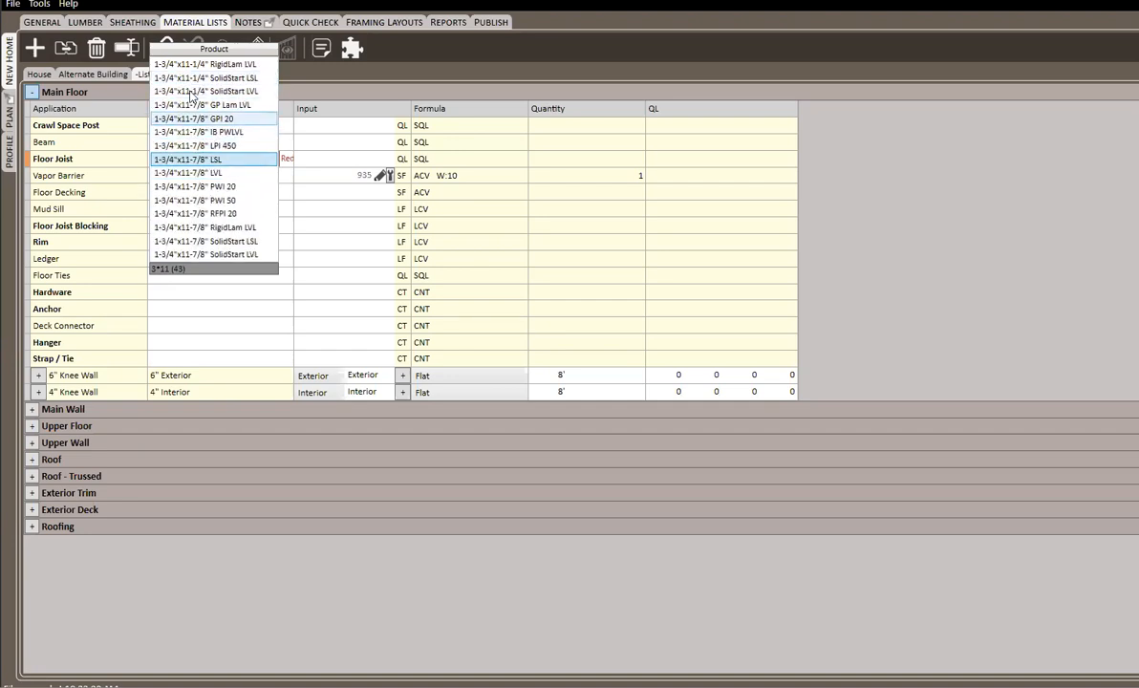
{"action": "scroll", "coordinate": [189, 99], "scroll_direction": "down", "scroll_amount": 3}
{"action": "scroll", "coordinate": [196, 192], "scroll_direction": "down", "scroll_amount": 3}
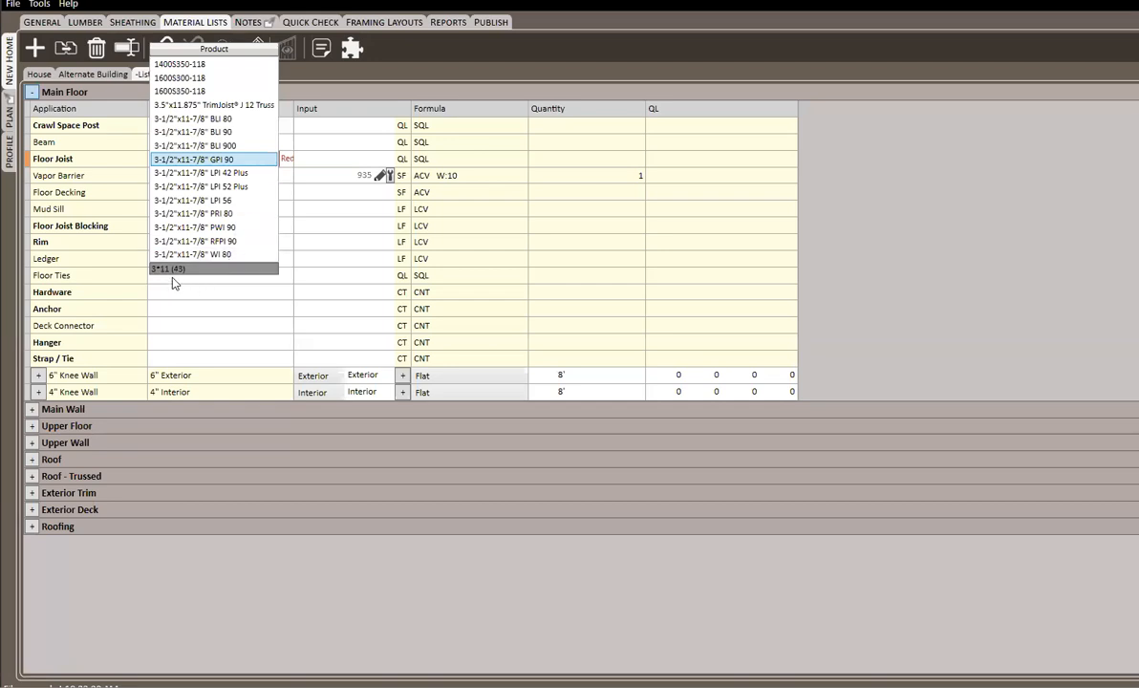
Step: Change the Floor Joist product filter to the wildcard 3?1 and leave the list without choosing a product
{"action": "key", "text": "BackSpace"}
{"action": "key", "text": "BackSpace"}
{"action": "key", "text": "BackSpace"}
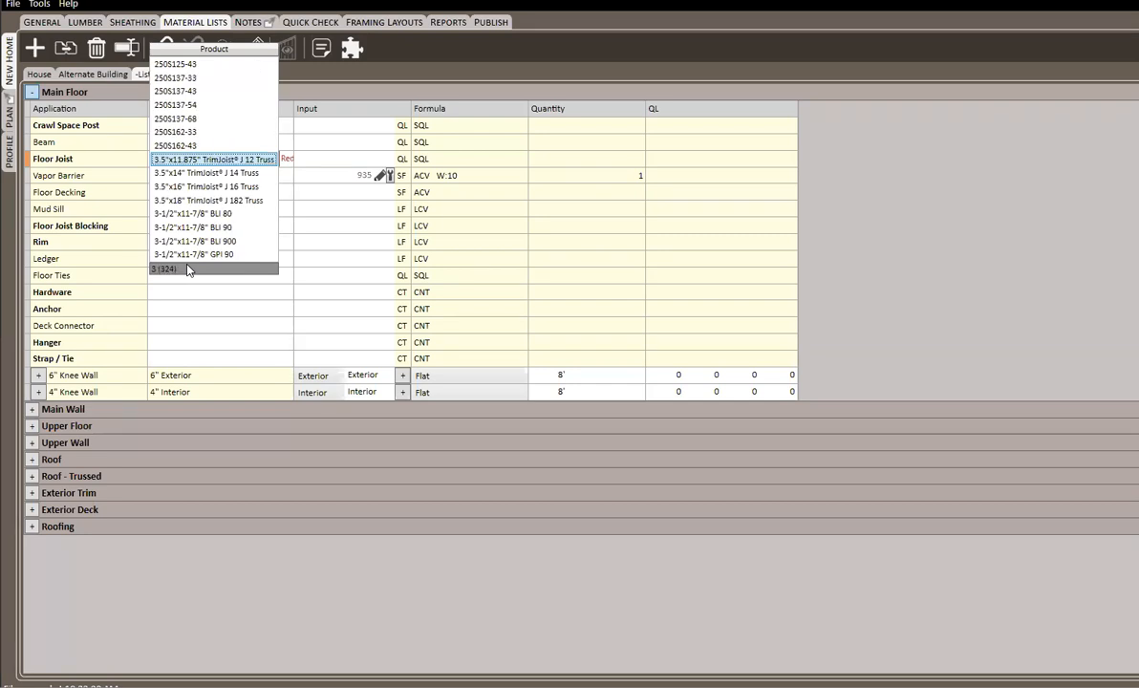
{"action": "type", "text": "*1"}
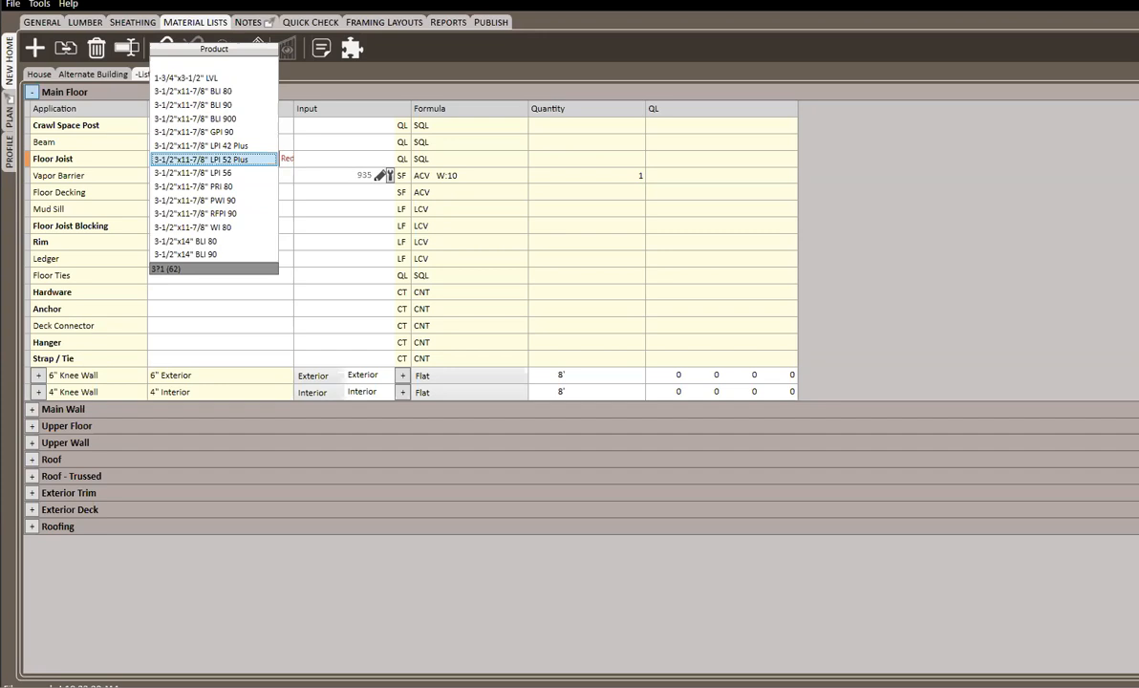
{"action": "key", "text": "Escape"}
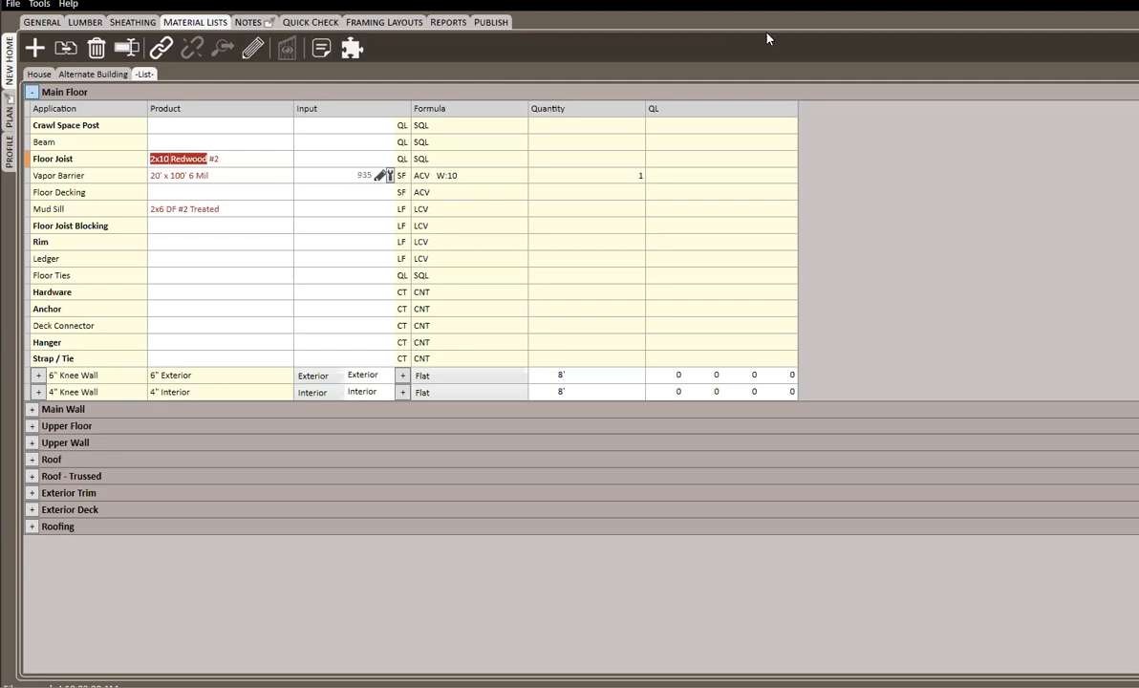
Step: Clear the product assigned to Floor Joist and check the product choices for the empty item
{"action": "left_click", "coordinate": [236, 158]}
{"action": "scroll", "coordinate": [235, 163], "scroll_direction": "up", "scroll_amount": 5}
{"action": "left_click", "coordinate": [227, 175]}
{"action": "left_click", "coordinate": [206, 158]}
{"action": "type", "text": "xx"}
{"action": "left_click", "coordinate": [206, 159]}
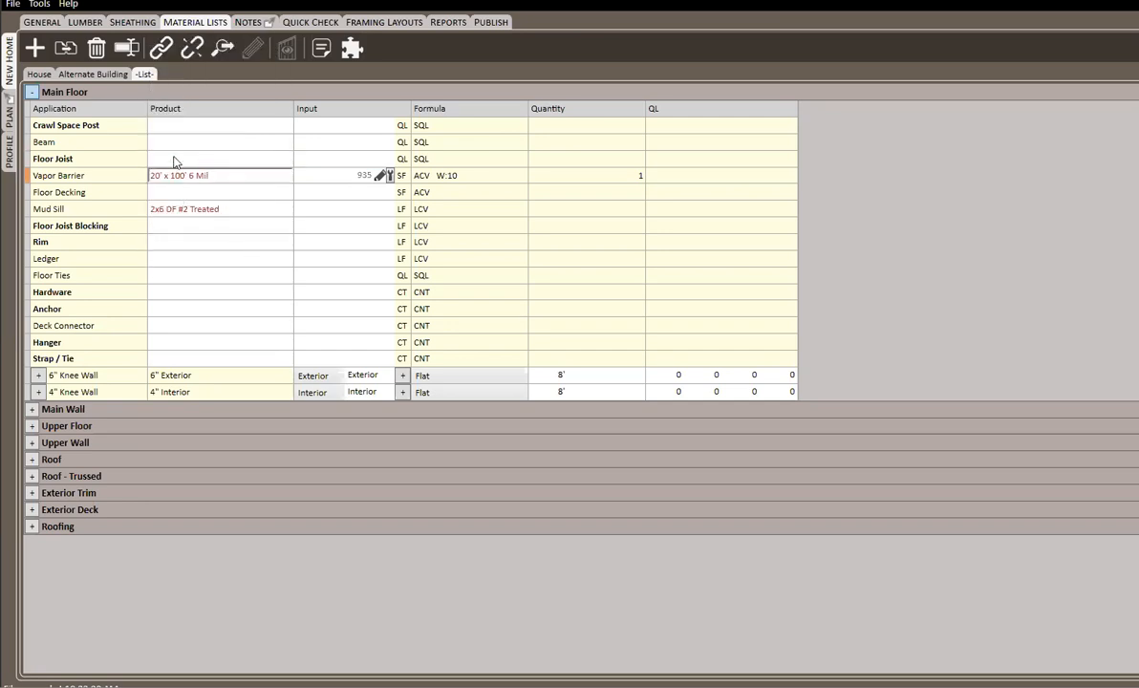
{"action": "left_click", "coordinate": [191, 158]}
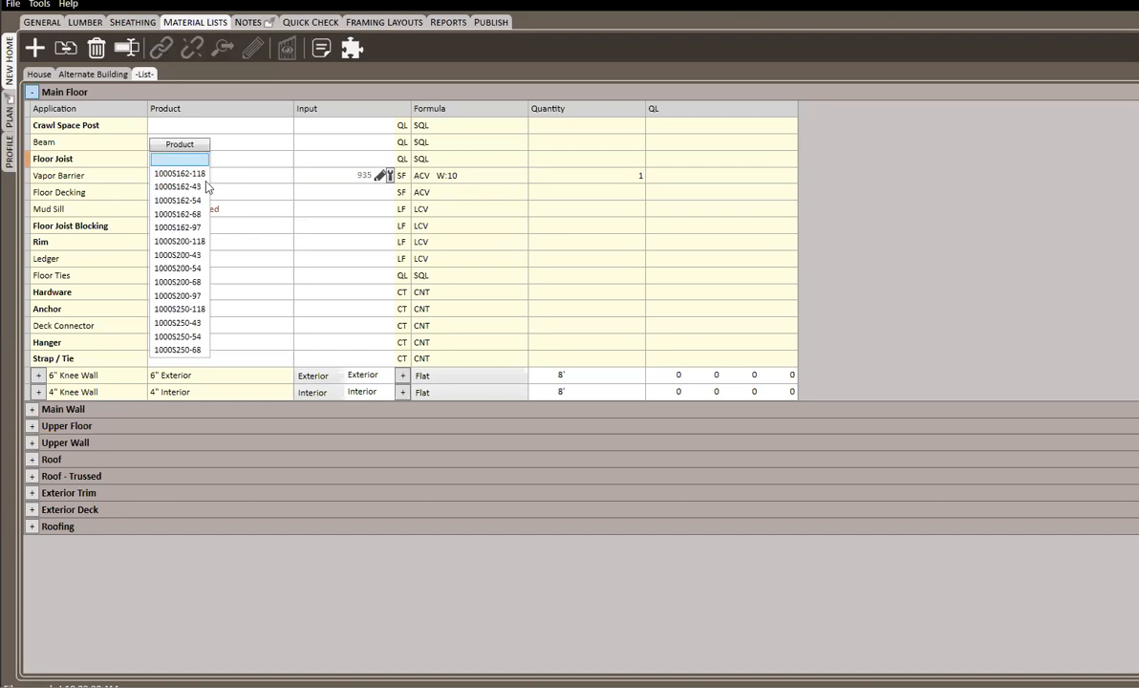
{"action": "left_click", "coordinate": [433, 180]}
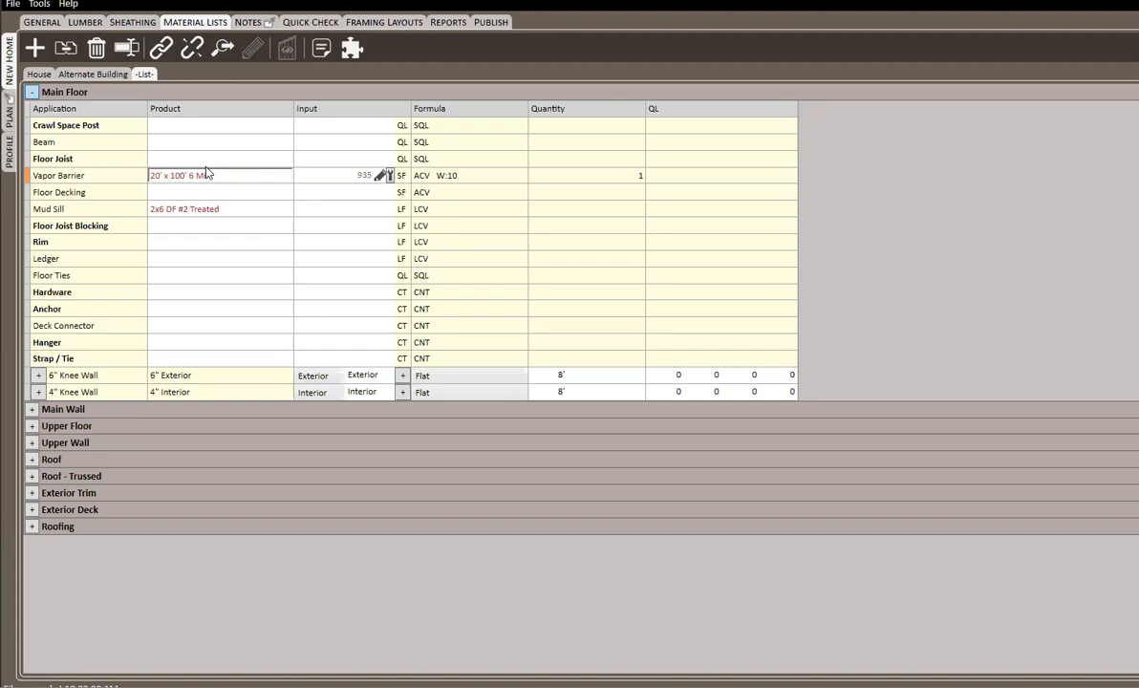
Step: Open the profile's usage defaults for a single application and select Floor Joist
{"action": "left_click", "coordinate": [9, 146]}
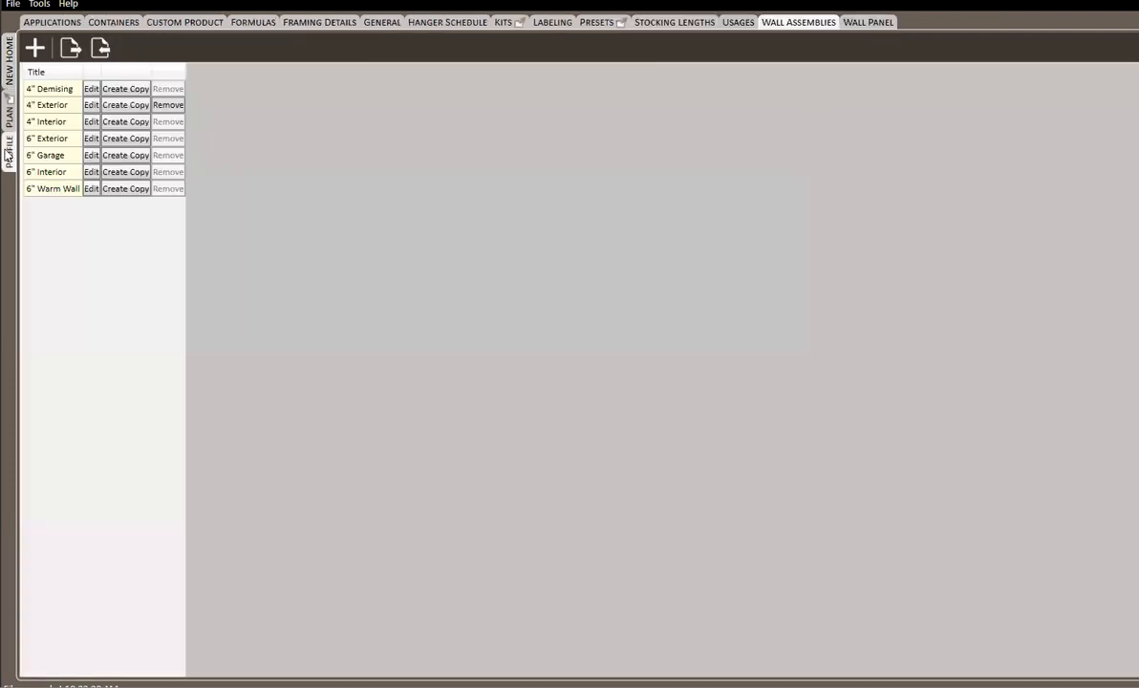
{"action": "left_click", "coordinate": [737, 23]}
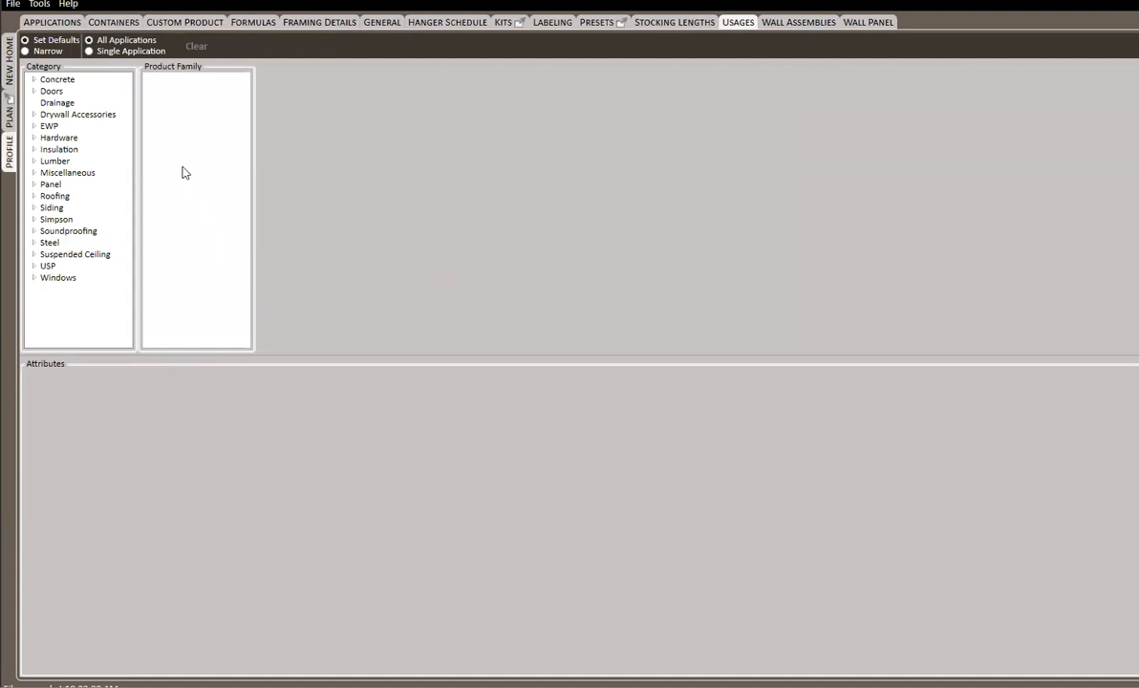
{"action": "left_click", "coordinate": [89, 51]}
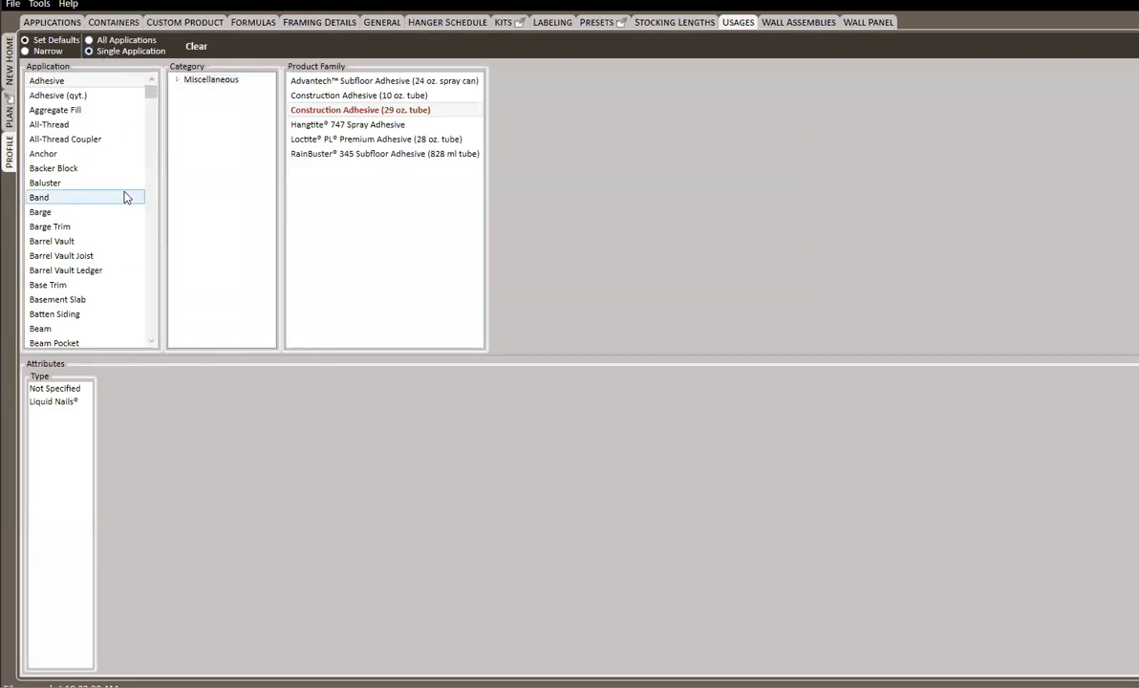
{"action": "left_click_drag", "start_coordinate": [151, 92], "coordinate": [151, 170]}
{"action": "left_click", "coordinate": [52, 139]}
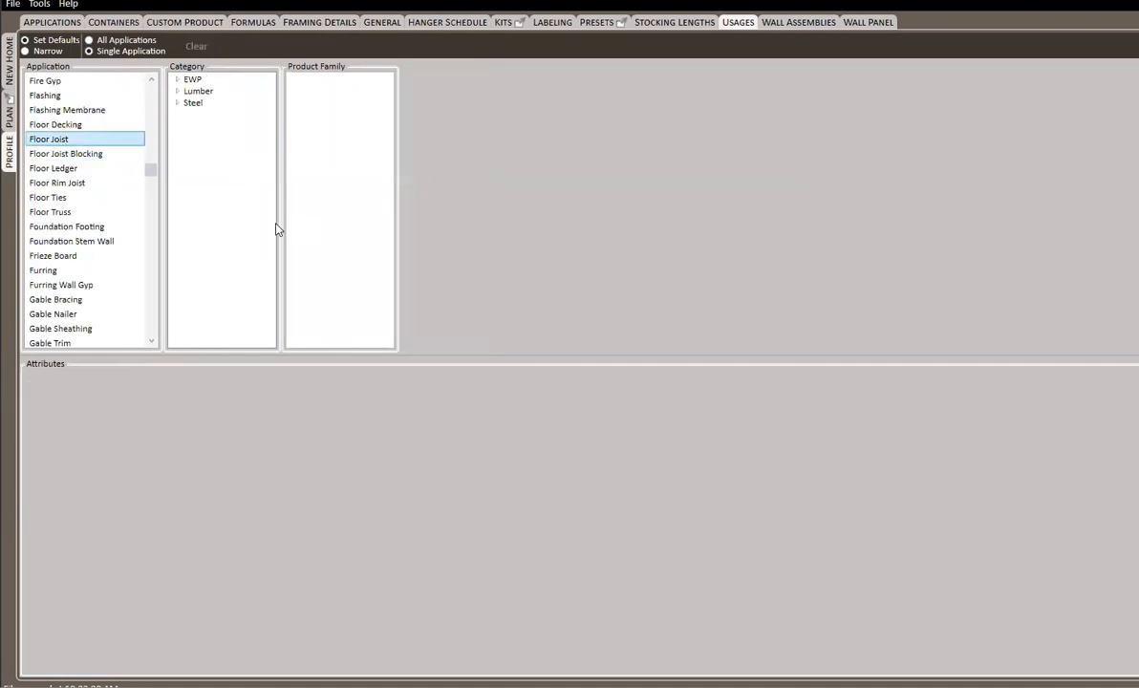
Step: Set the 2x10 Lumber product family as the Soft default for the Floor Joist application
{"action": "left_click", "coordinate": [181, 92]}
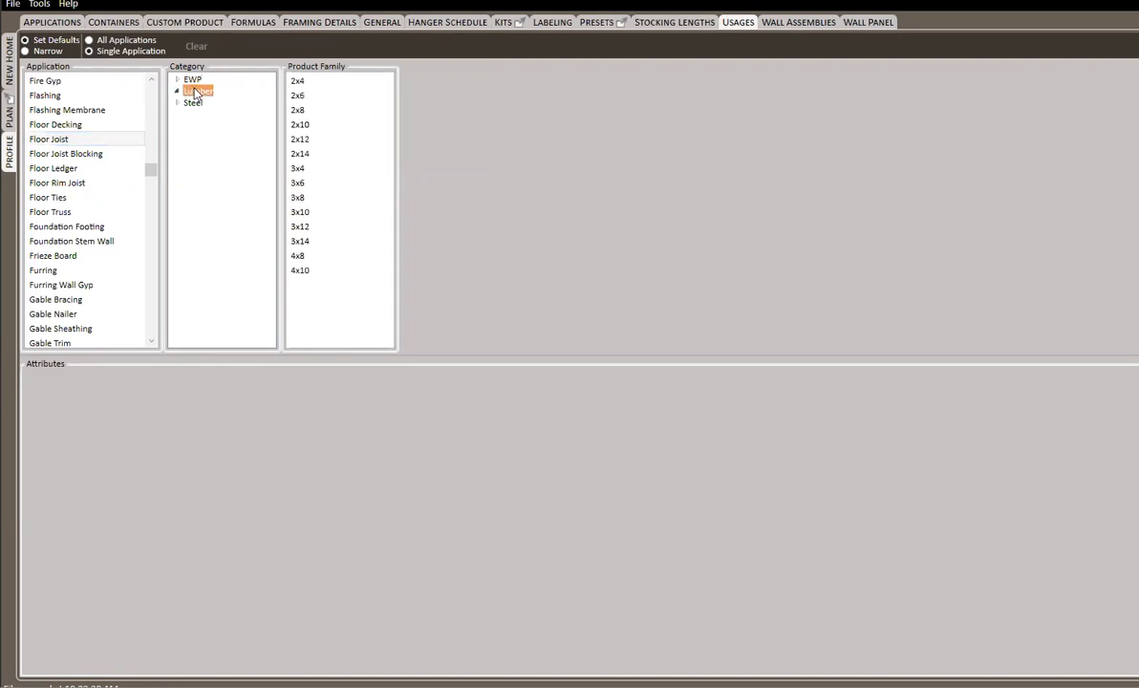
{"action": "right_click", "coordinate": [319, 126]}
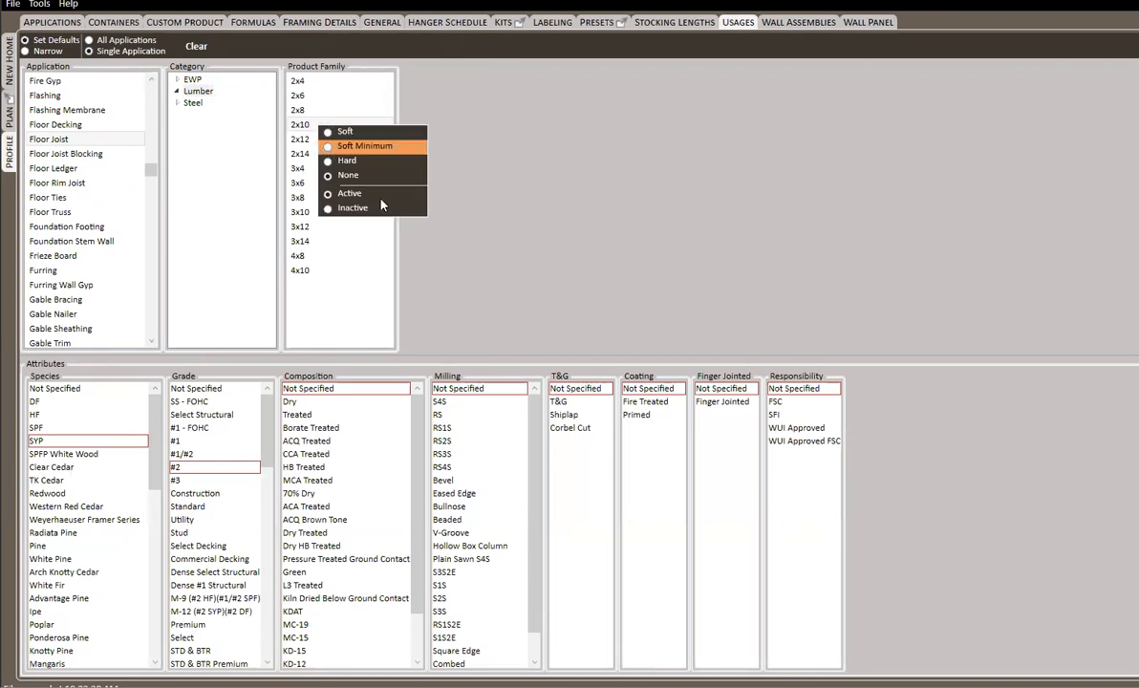
{"action": "left_click", "coordinate": [342, 131]}
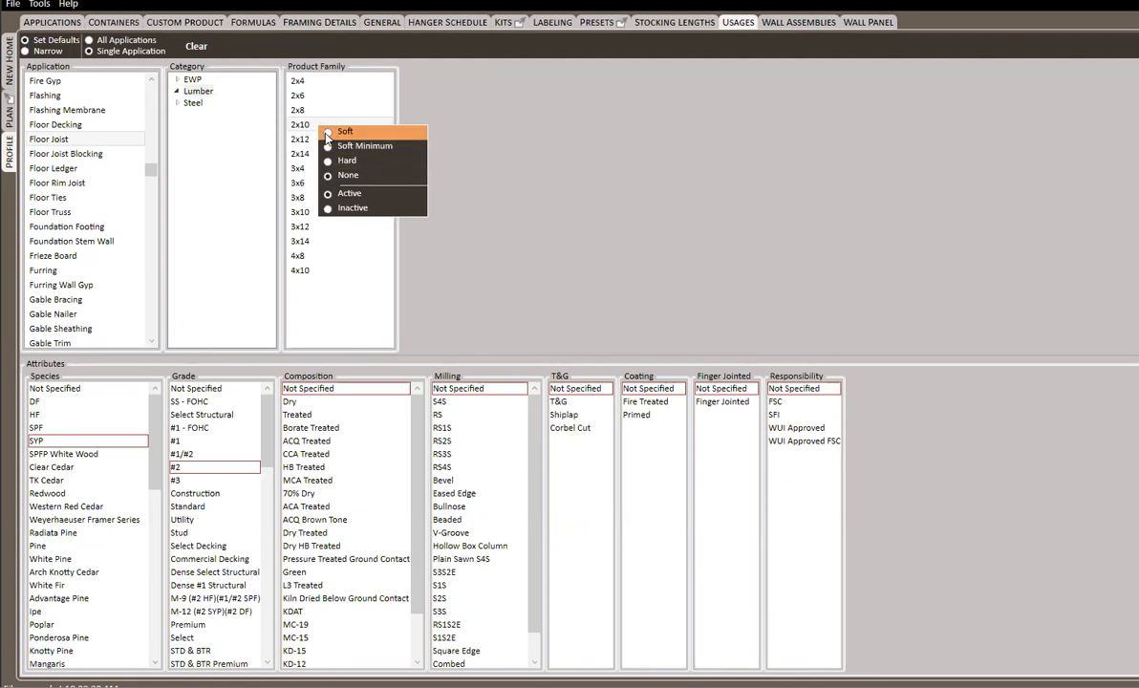
{"action": "left_click", "coordinate": [467, 121]}
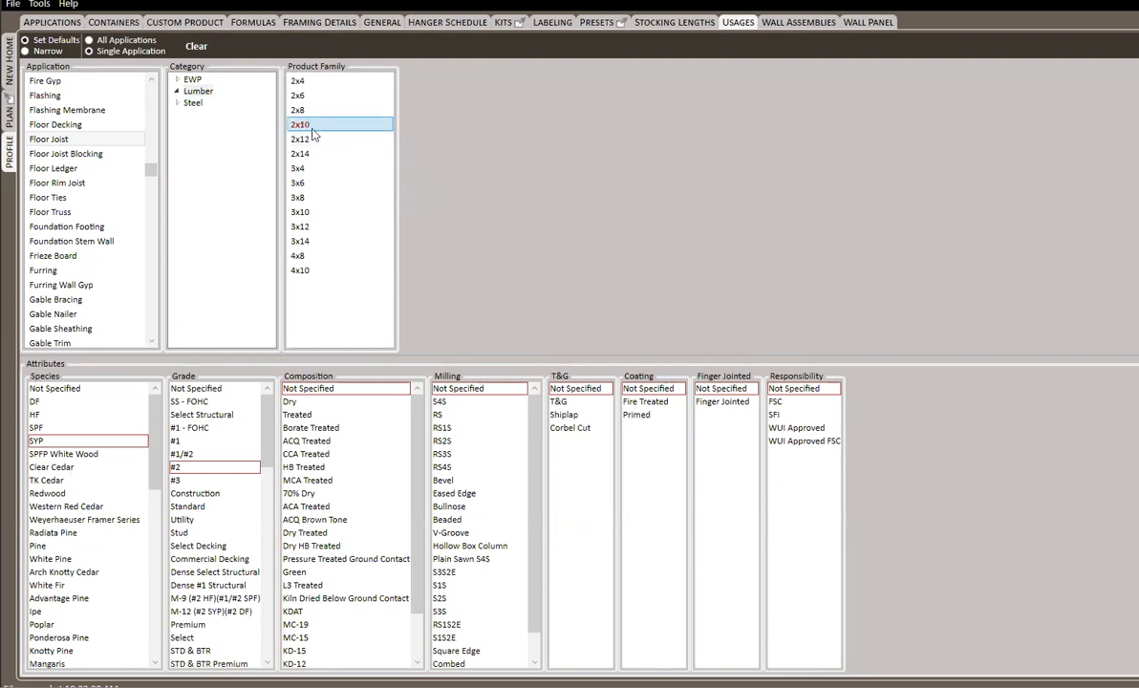
Step: Return to the material list and fill the Floor Joist item with its default 2x10 SYP #2 product
{"action": "left_click", "coordinate": [9, 65]}
{"action": "left_click", "coordinate": [165, 158]}
{"action": "left_click", "coordinate": [216, 157]}
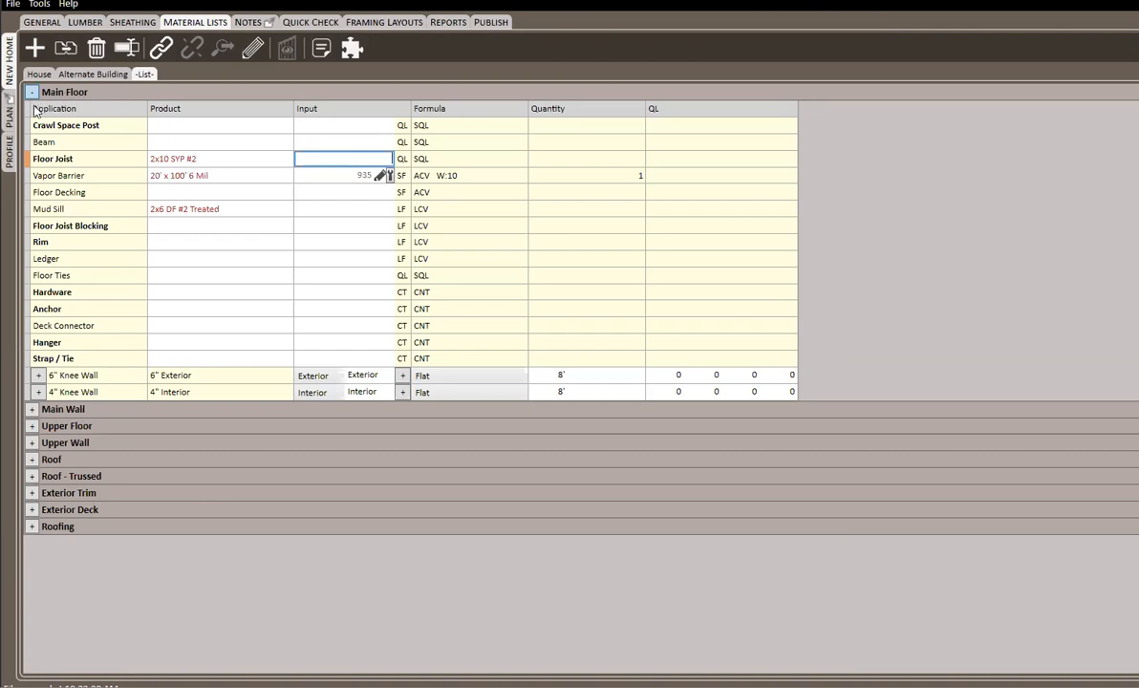
Step: Review the 2x10 default attributes in the profile's usages, for Floor Joist and for Lumber across all applications
{"action": "left_click", "coordinate": [10, 141]}
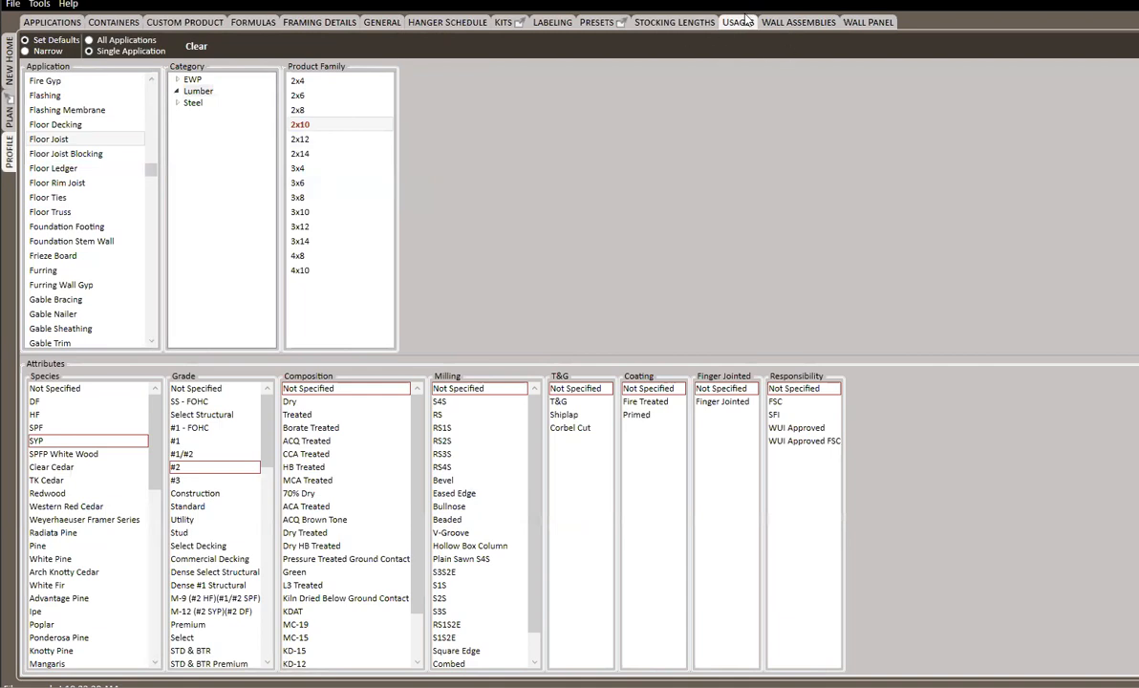
{"action": "left_click", "coordinate": [300, 124]}
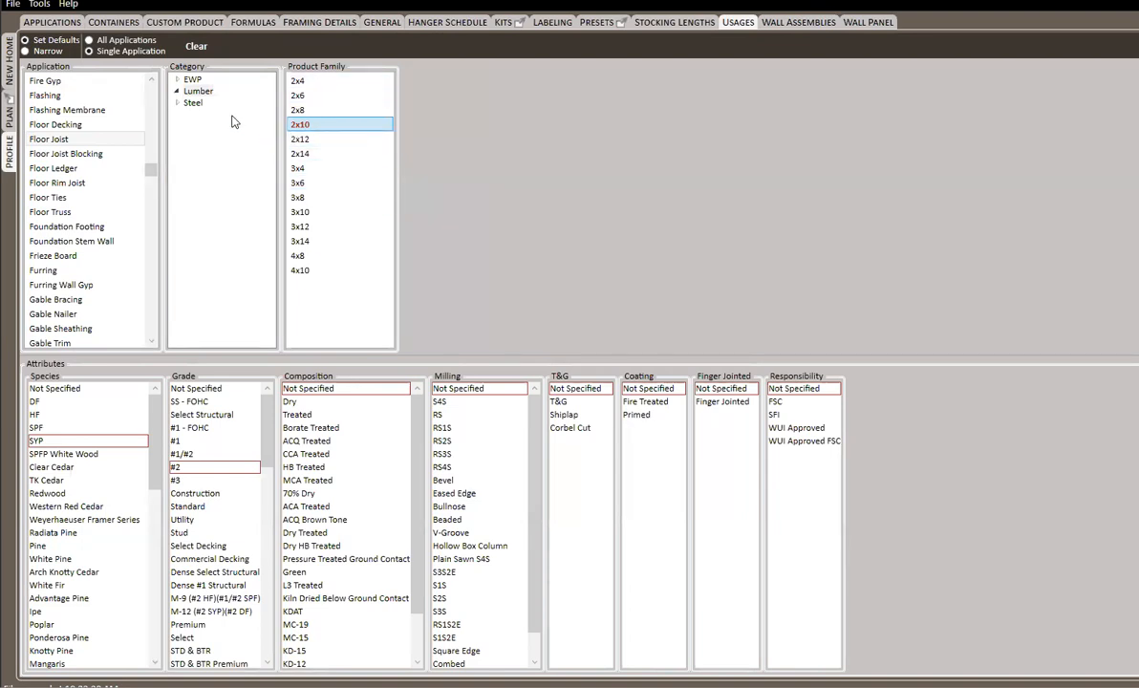
{"action": "left_click", "coordinate": [89, 41]}
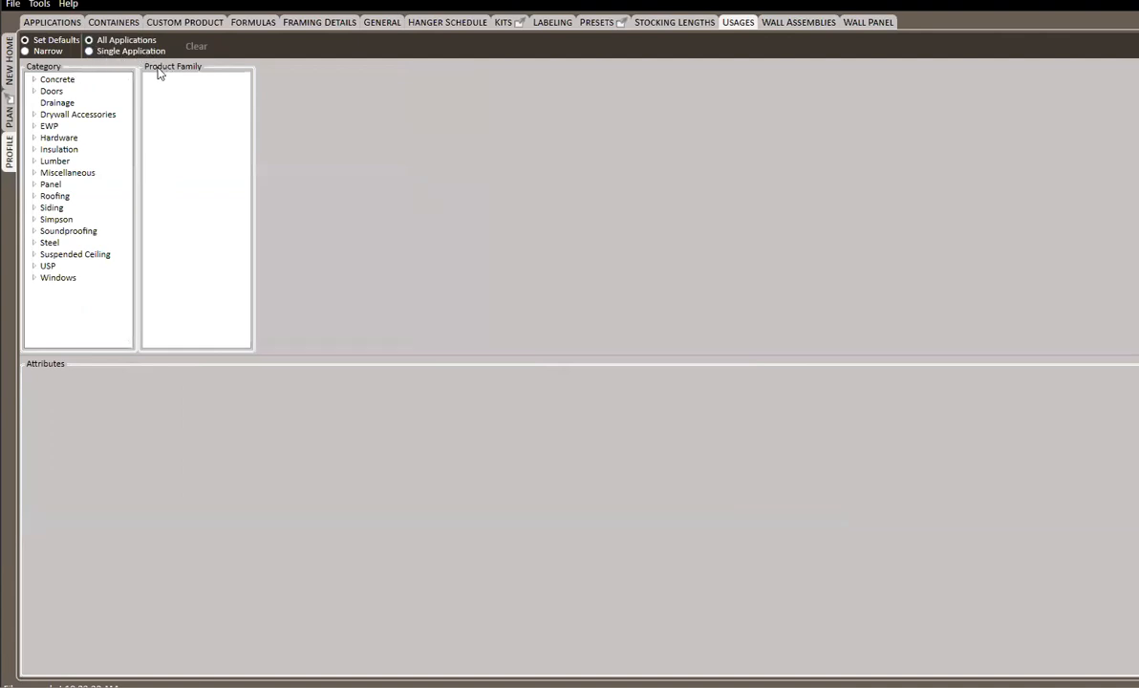
{"action": "left_click", "coordinate": [55, 159]}
{"action": "scroll", "coordinate": [179, 191], "scroll_direction": "down", "scroll_amount": 10}
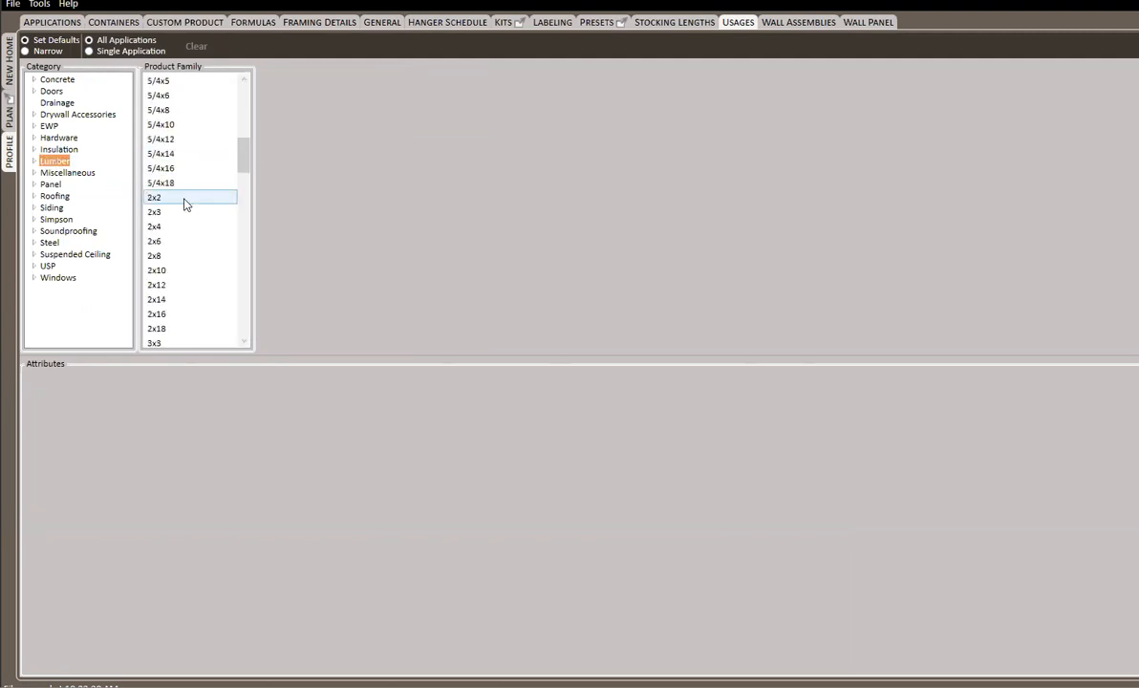
{"action": "left_click", "coordinate": [182, 227]}
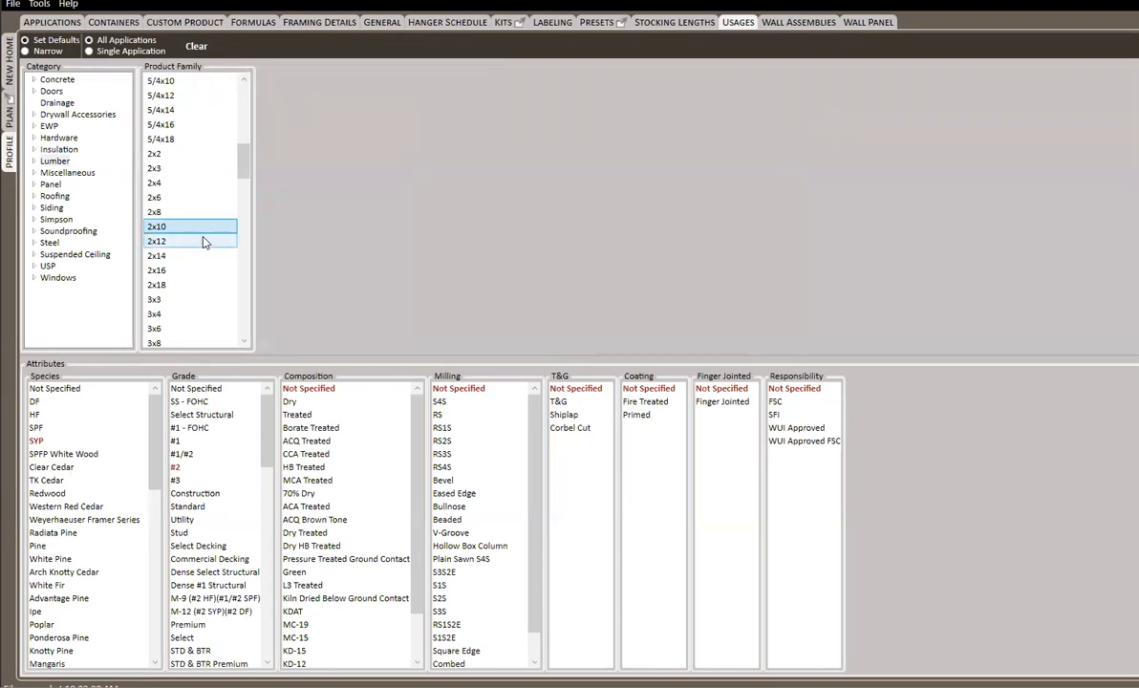
{"action": "left_click", "coordinate": [108, 54]}
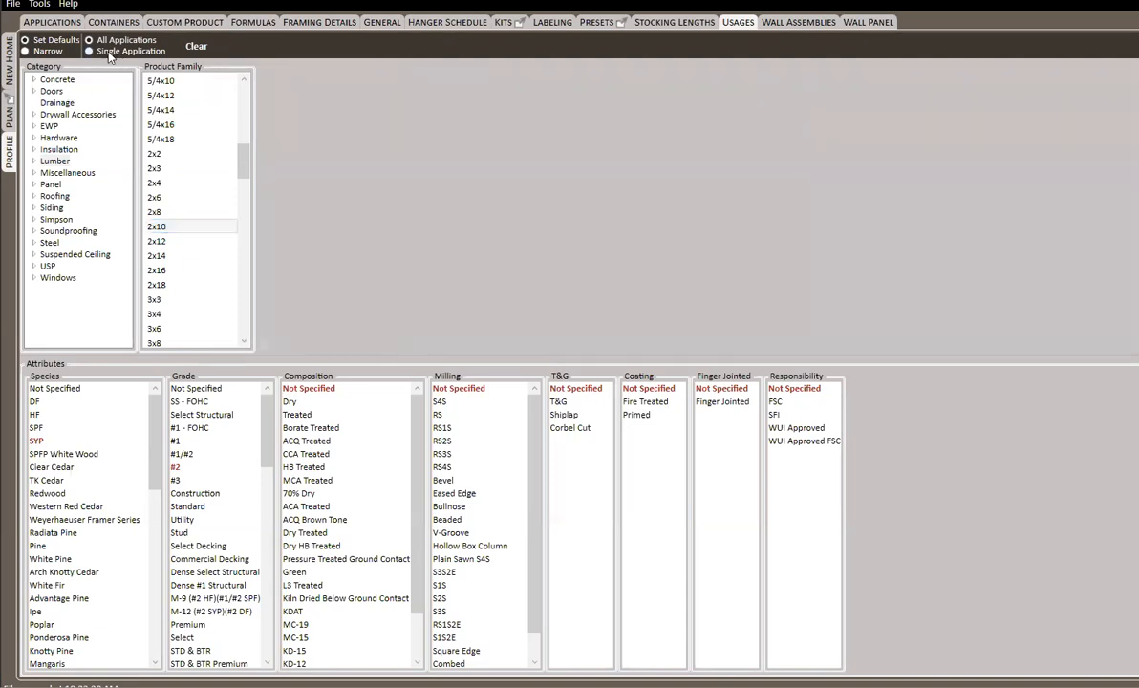
Step: Examine the 2x10 Lumber attribute defaults for the single Band application, including the default setting options of the SPFP White Wood species
{"action": "scroll", "coordinate": [82, 158], "scroll_direction": "down", "scroll_amount": 1}
{"action": "scroll", "coordinate": [82, 165], "scroll_direction": "up", "scroll_amount": 20}
{"action": "scroll", "coordinate": [96, 144], "scroll_direction": "up", "scroll_amount": 5}
{"action": "left_click", "coordinate": [94, 197]}
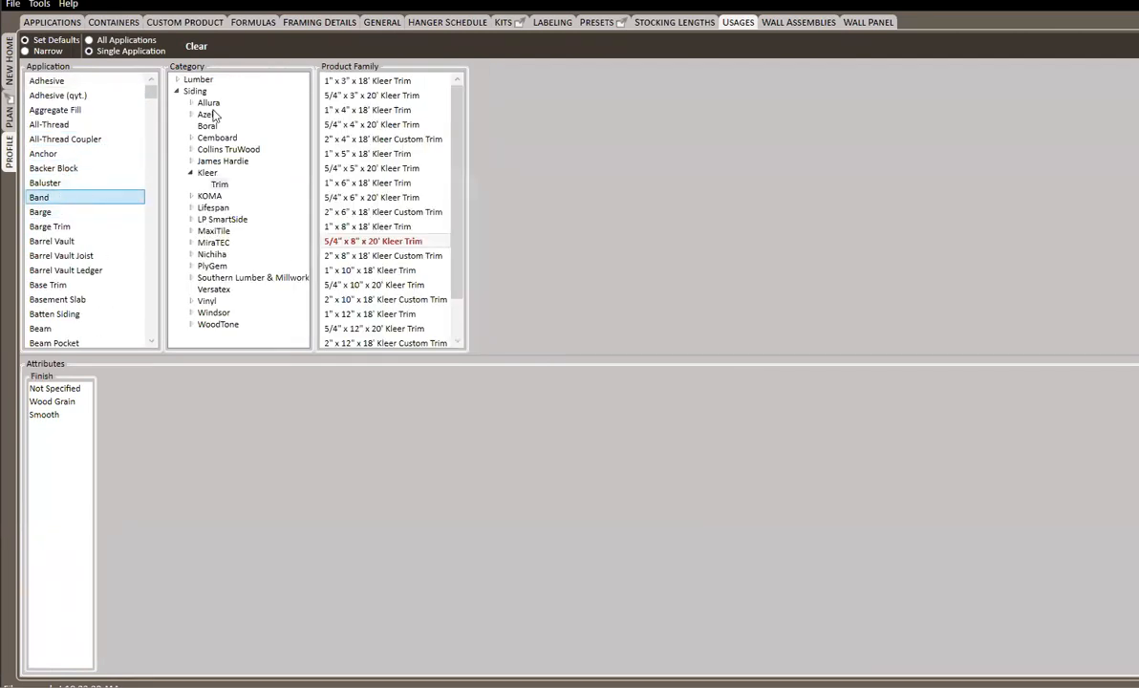
{"action": "left_click", "coordinate": [198, 81]}
{"action": "scroll", "coordinate": [366, 235], "scroll_direction": "down", "scroll_amount": 3}
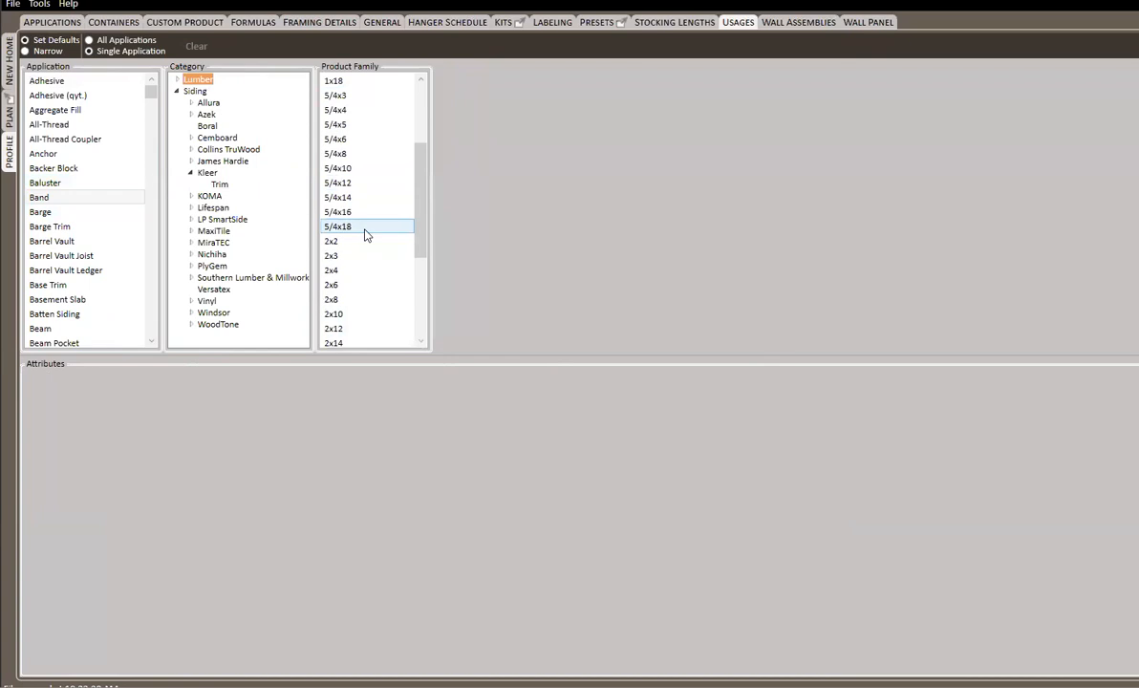
{"action": "scroll", "coordinate": [366, 235], "scroll_direction": "down", "scroll_amount": 3}
{"action": "left_click", "coordinate": [352, 184]}
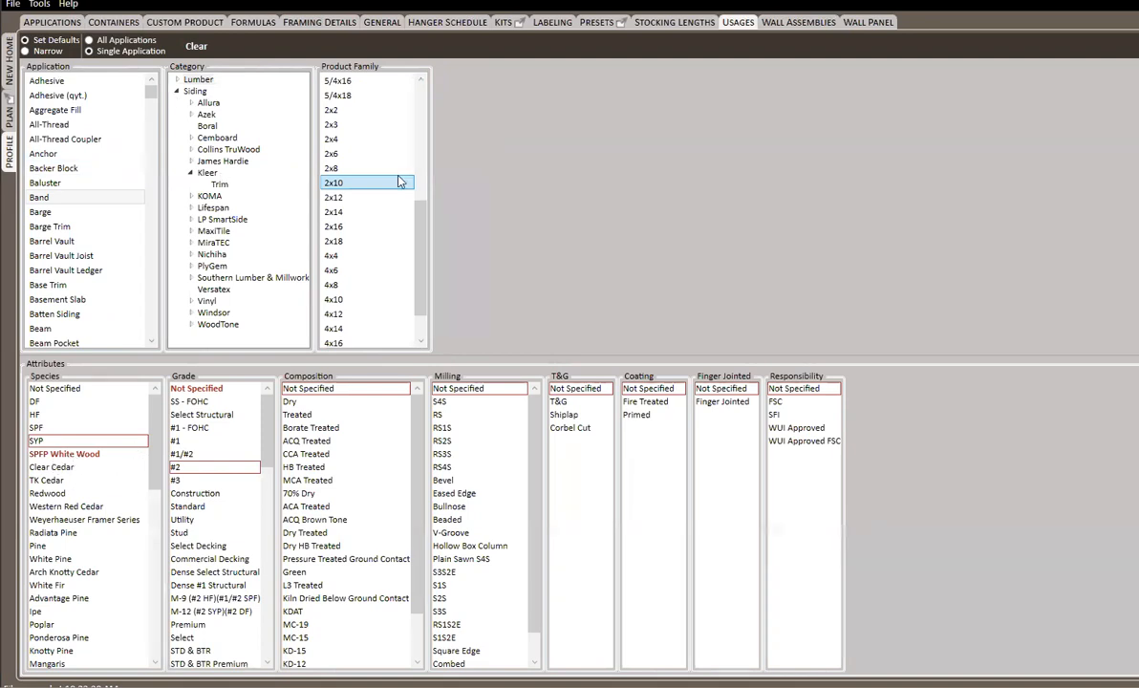
{"action": "right_click", "coordinate": [63, 456]}
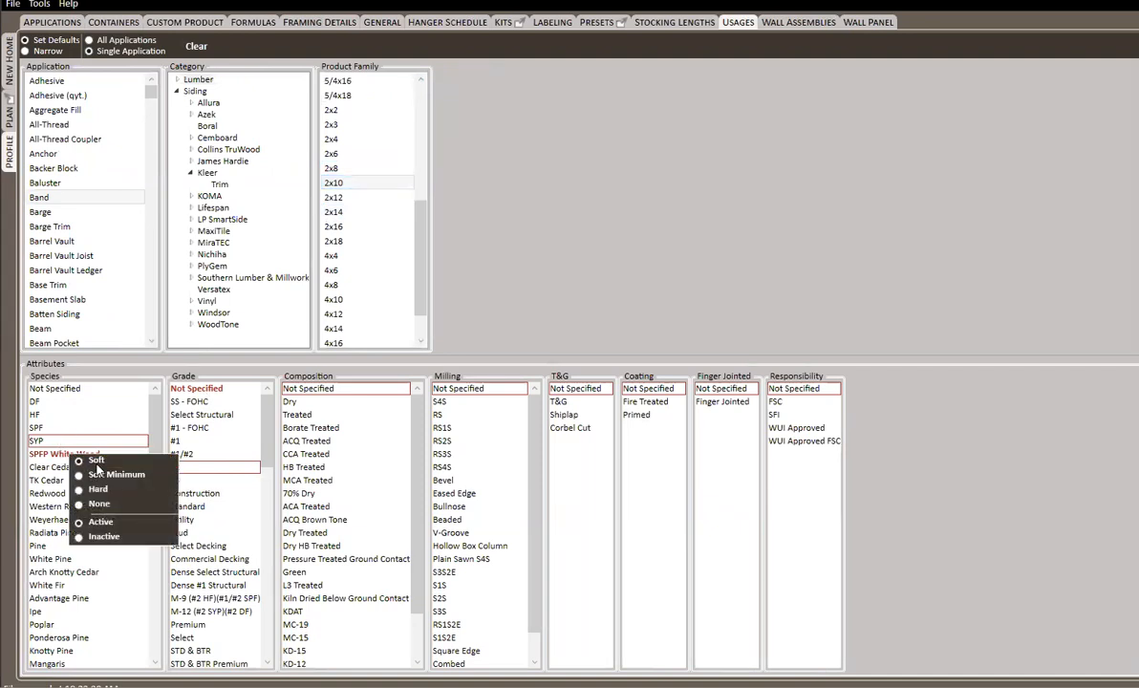
{"action": "left_click", "coordinate": [510, 138]}
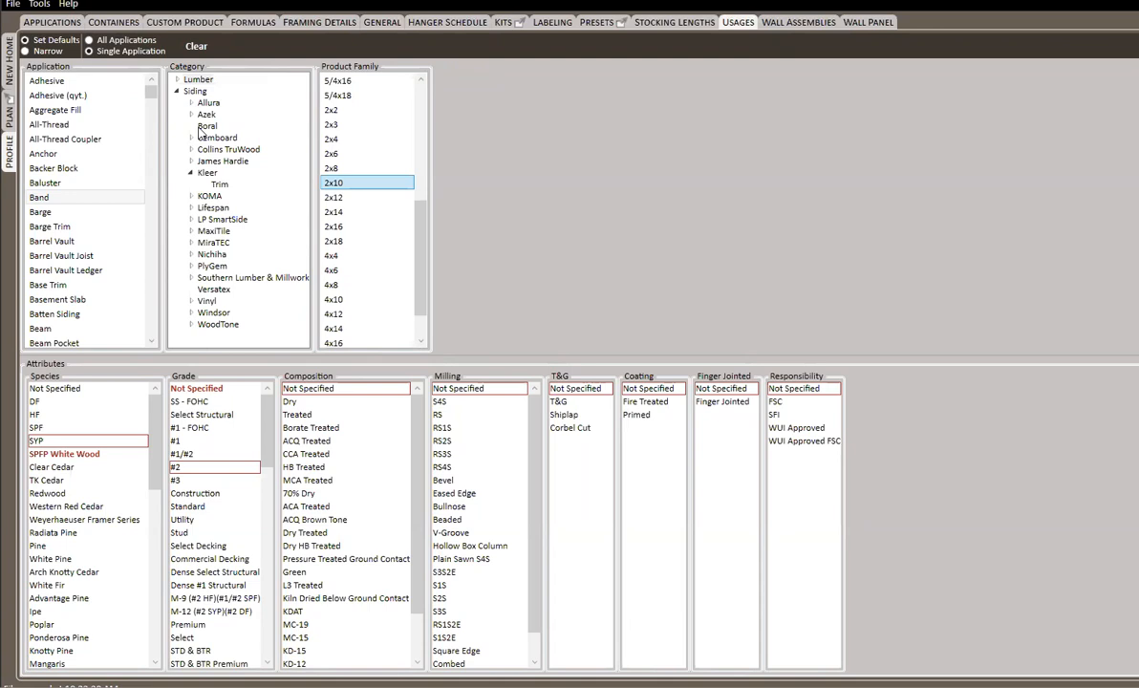
Step: Return to the material list and look through the products offered for the Main Floor's Floor Joist item
{"action": "left_click", "coordinate": [10, 58]}
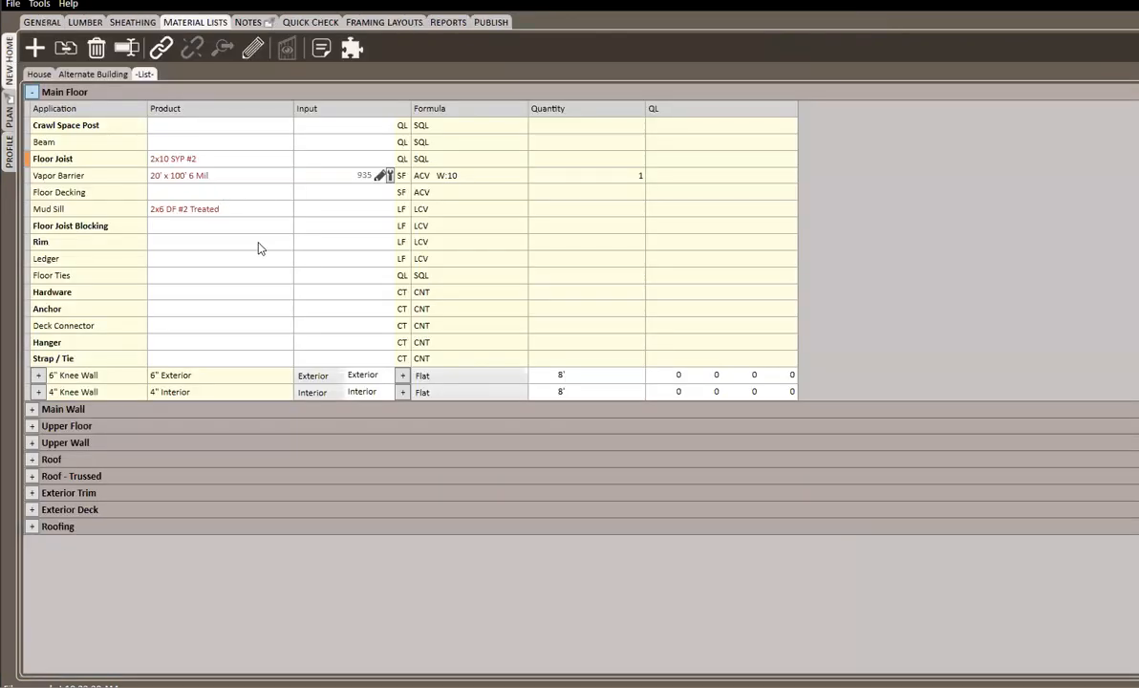
{"action": "left_click", "coordinate": [231, 158]}
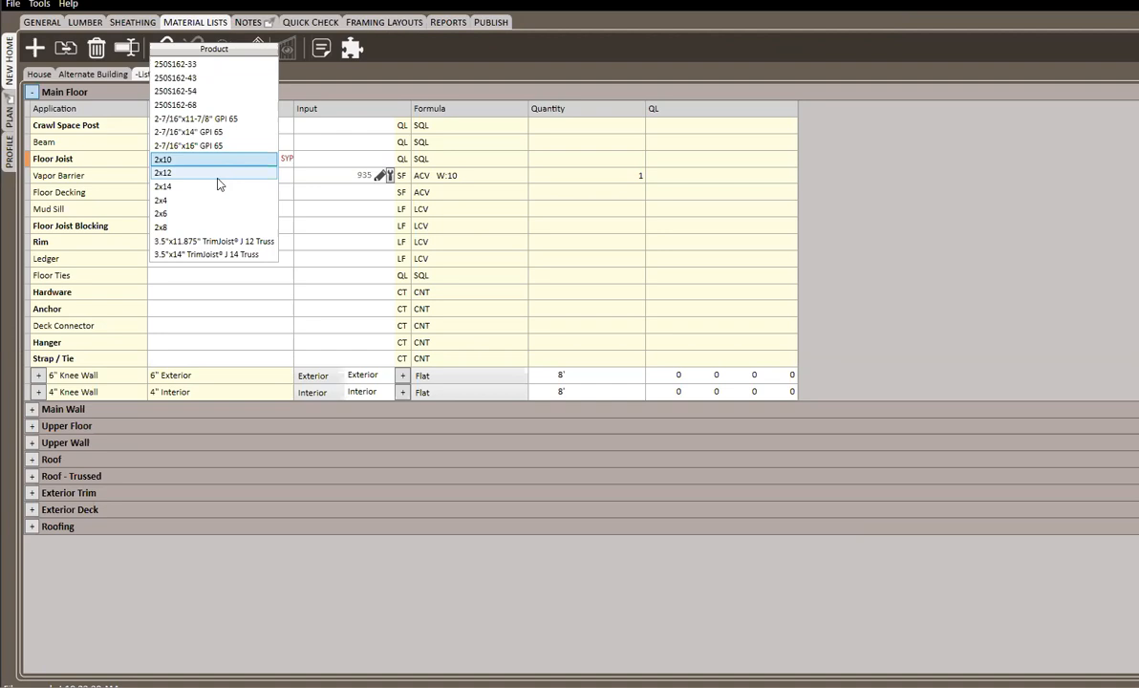
{"action": "scroll", "coordinate": [221, 195], "scroll_direction": "up", "scroll_amount": 4}
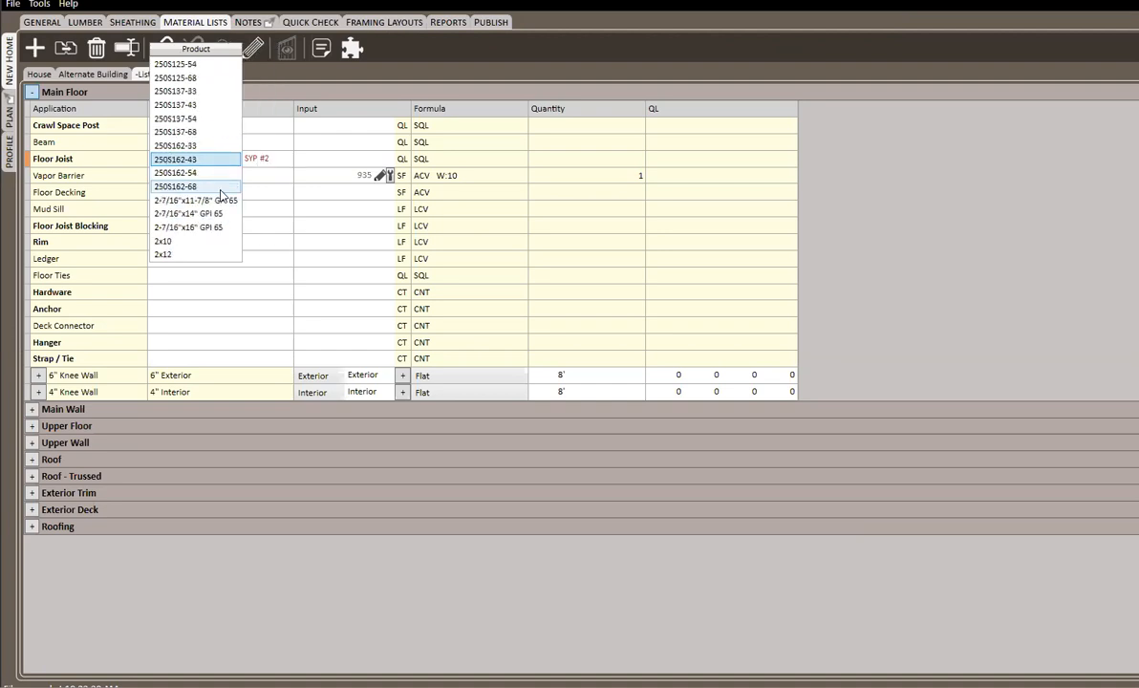
{"action": "scroll", "coordinate": [220, 191], "scroll_direction": "down", "scroll_amount": 6}
{"action": "scroll", "coordinate": [219, 191], "scroll_direction": "up", "scroll_amount": 5}
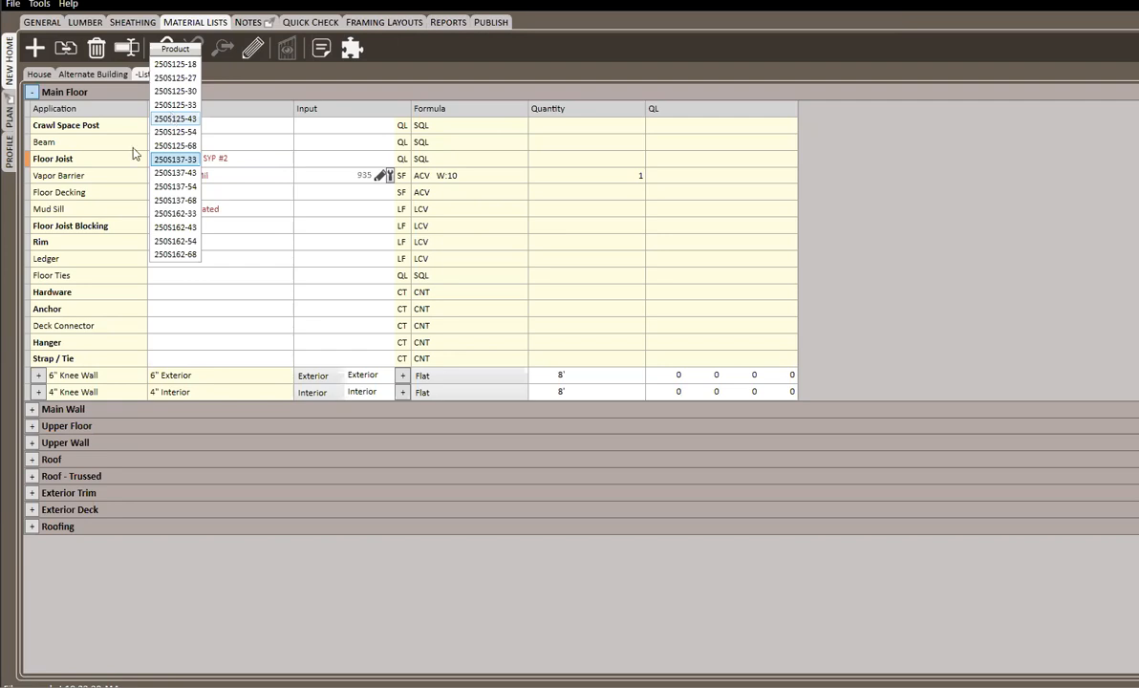
Step: Narrow the profile's product usages for all applications by excluding Metal Framing from the Steel category
{"action": "left_click", "coordinate": [12, 156]}
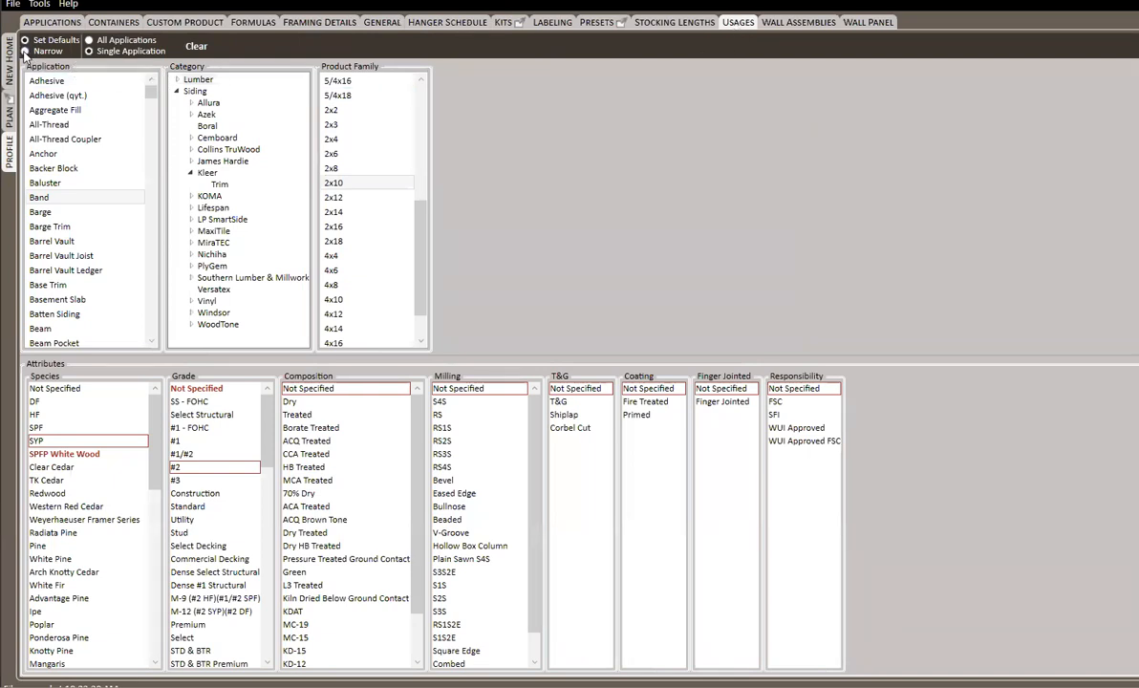
{"action": "left_click", "coordinate": [24, 53]}
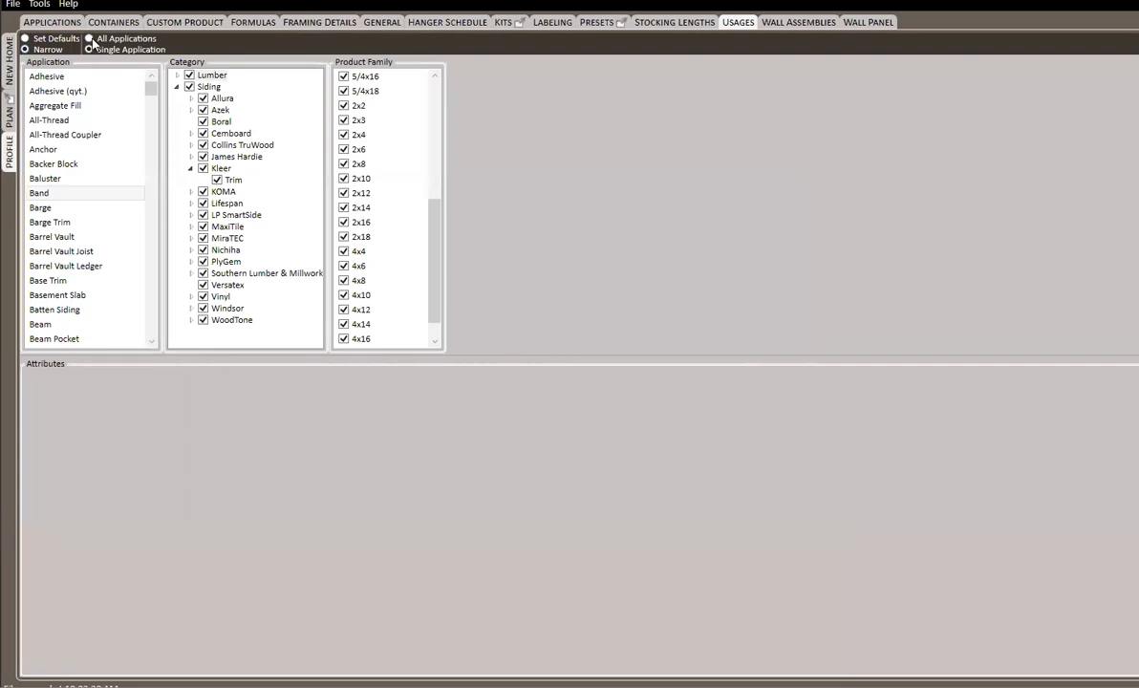
{"action": "left_click", "coordinate": [89, 39]}
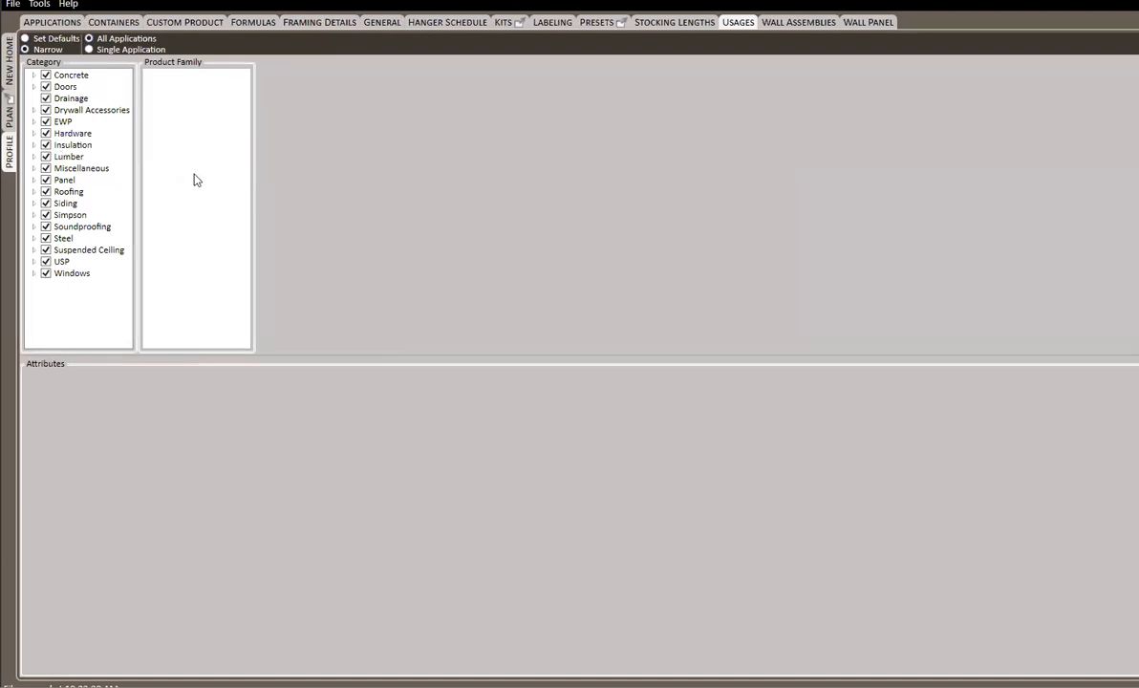
{"action": "left_click", "coordinate": [34, 239]}
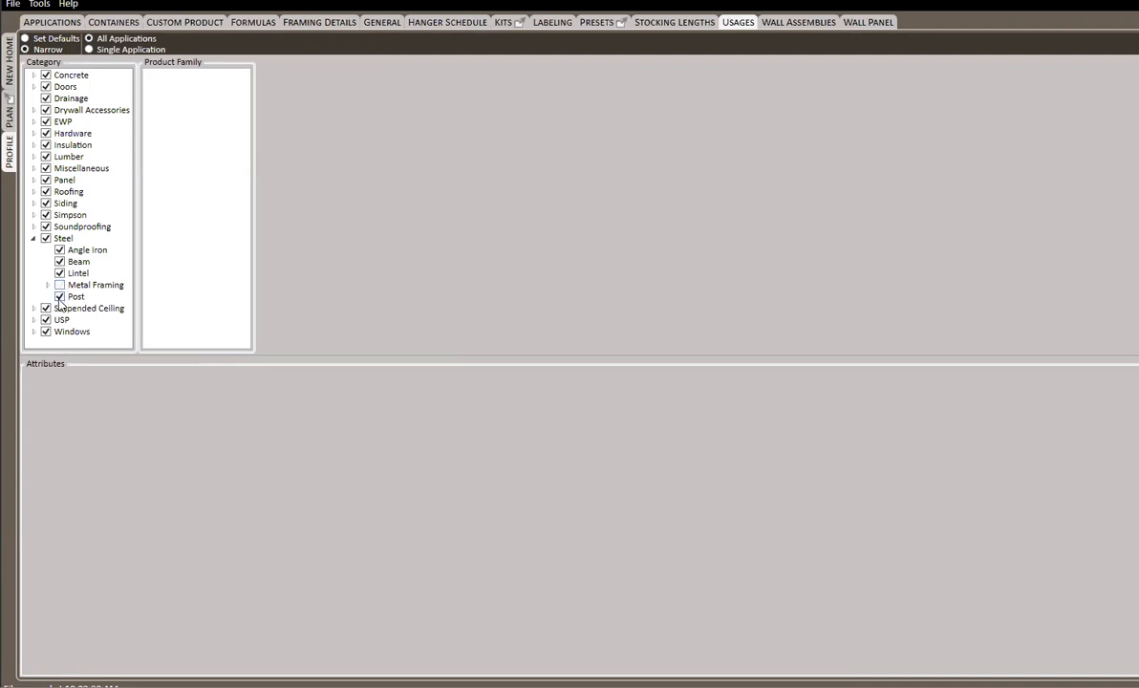
{"action": "left_click", "coordinate": [60, 297]}
{"action": "left_click", "coordinate": [60, 273]}
{"action": "left_click", "coordinate": [63, 251]}
{"action": "left_click", "coordinate": [34, 238]}
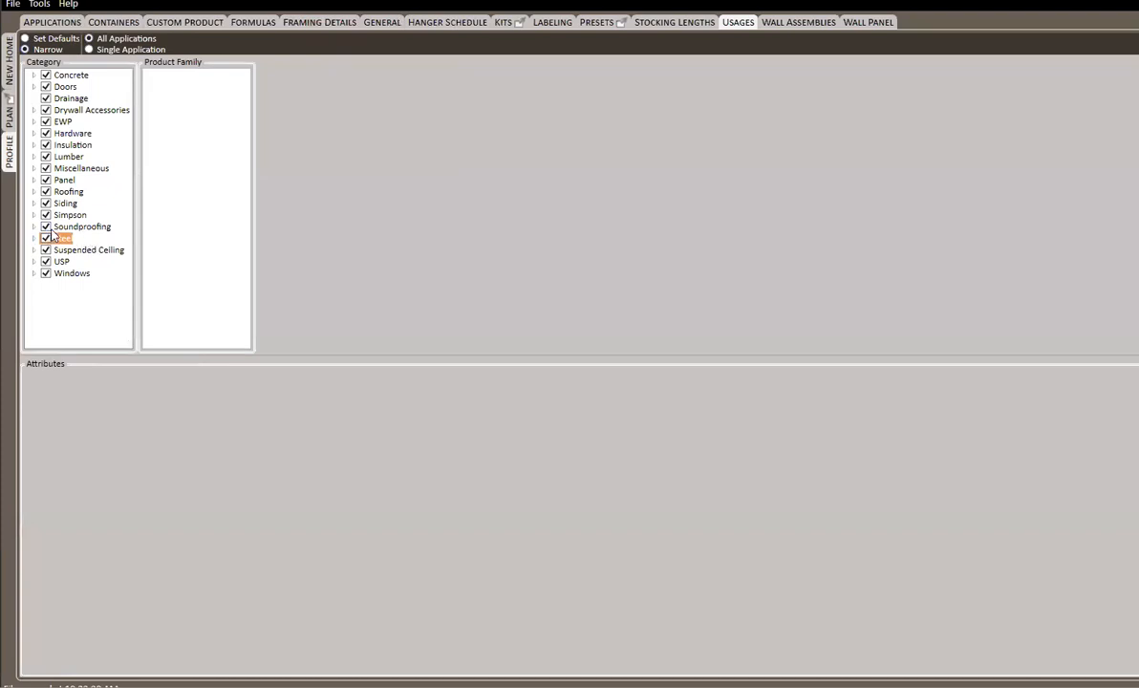
Step: Check the narrowed product choices for the Floor Joist item in the material list
{"action": "left_click", "coordinate": [15, 69]}
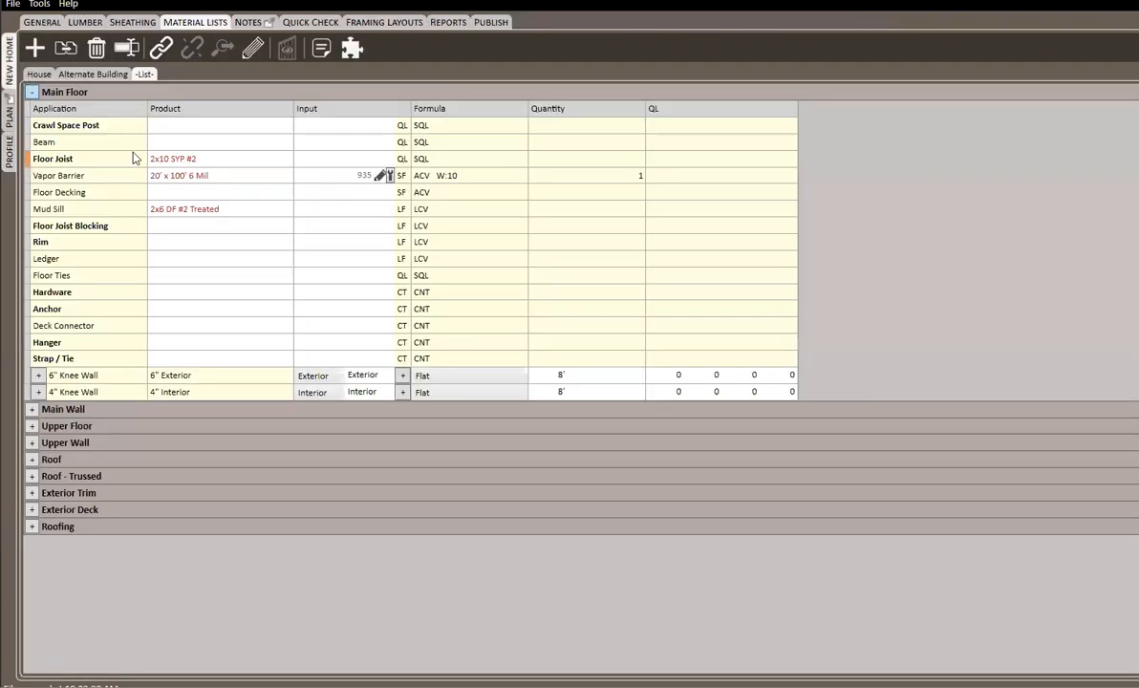
{"action": "left_click", "coordinate": [172, 159]}
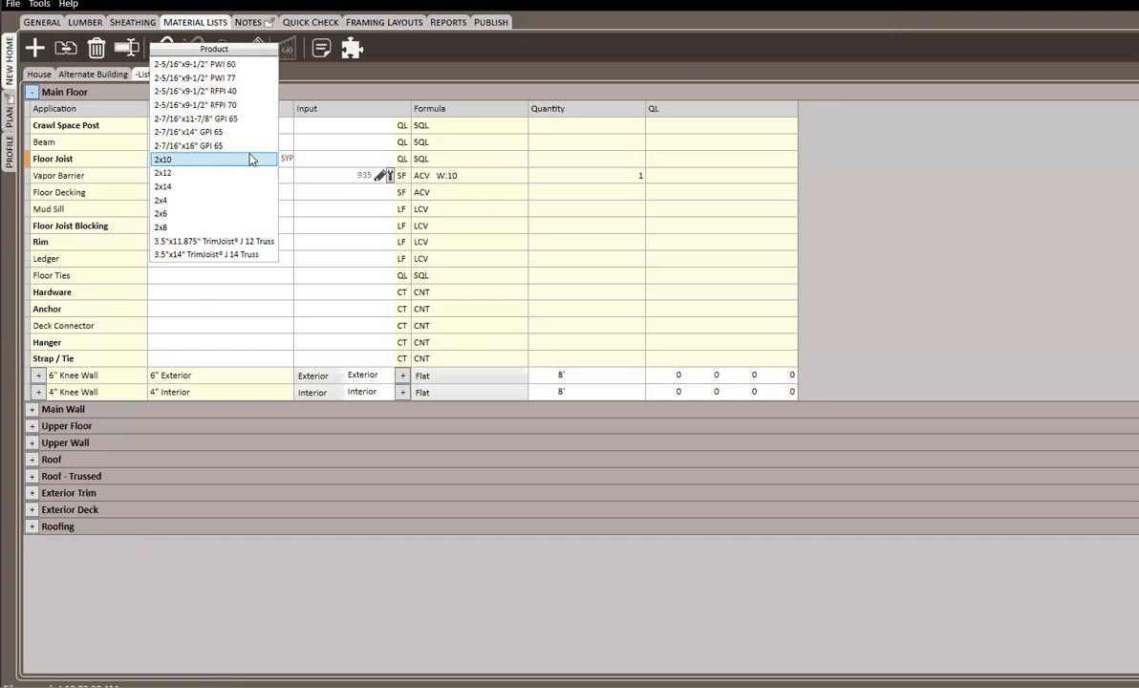
{"action": "scroll", "coordinate": [223, 147], "scroll_direction": "up", "scroll_amount": 2}
{"action": "scroll", "coordinate": [214, 139], "scroll_direction": "down", "scroll_amount": 2}
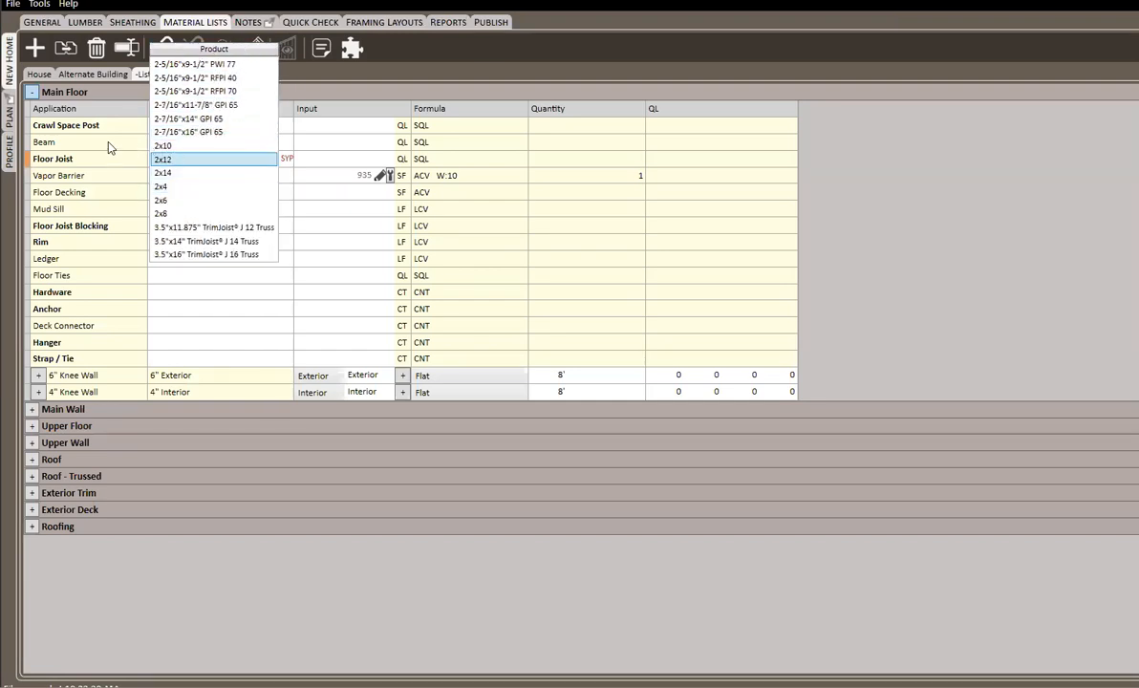
Step: Go back to the profile's narrowing settings and review the subcategories under Siding for all applications
{"action": "left_click", "coordinate": [12, 151]}
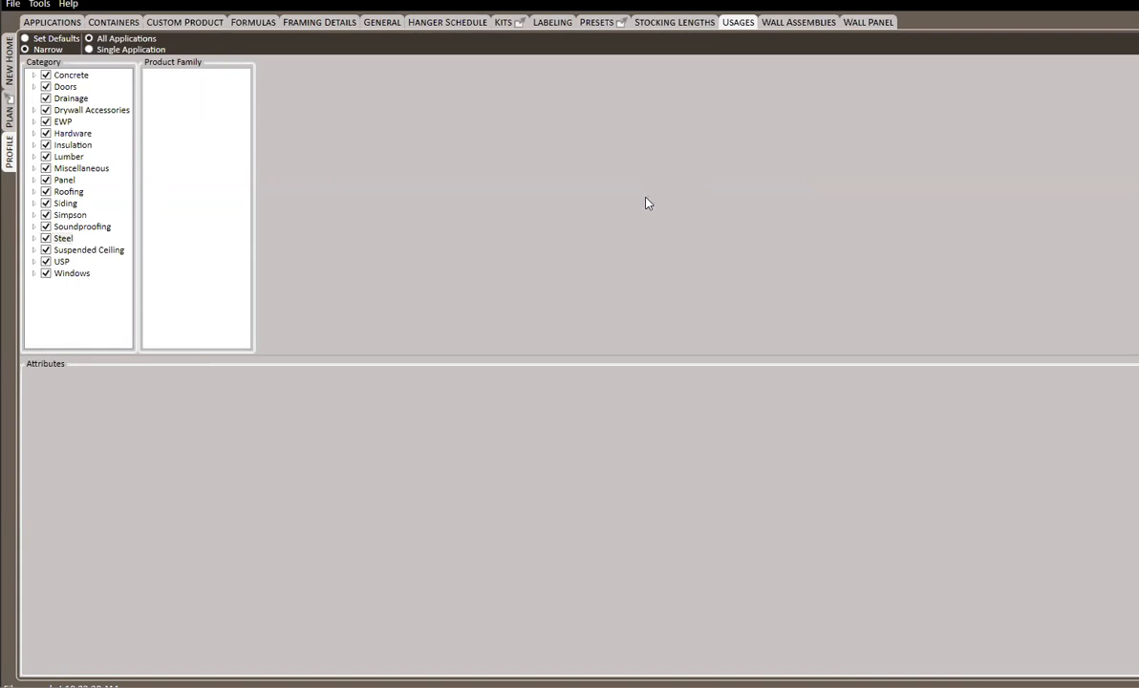
{"action": "left_click", "coordinate": [34, 203]}
{"action": "scroll", "coordinate": [117, 130], "scroll_direction": "up", "scroll_amount": 1}
{"action": "scroll", "coordinate": [116, 131], "scroll_direction": "up", "scroll_amount": 6}
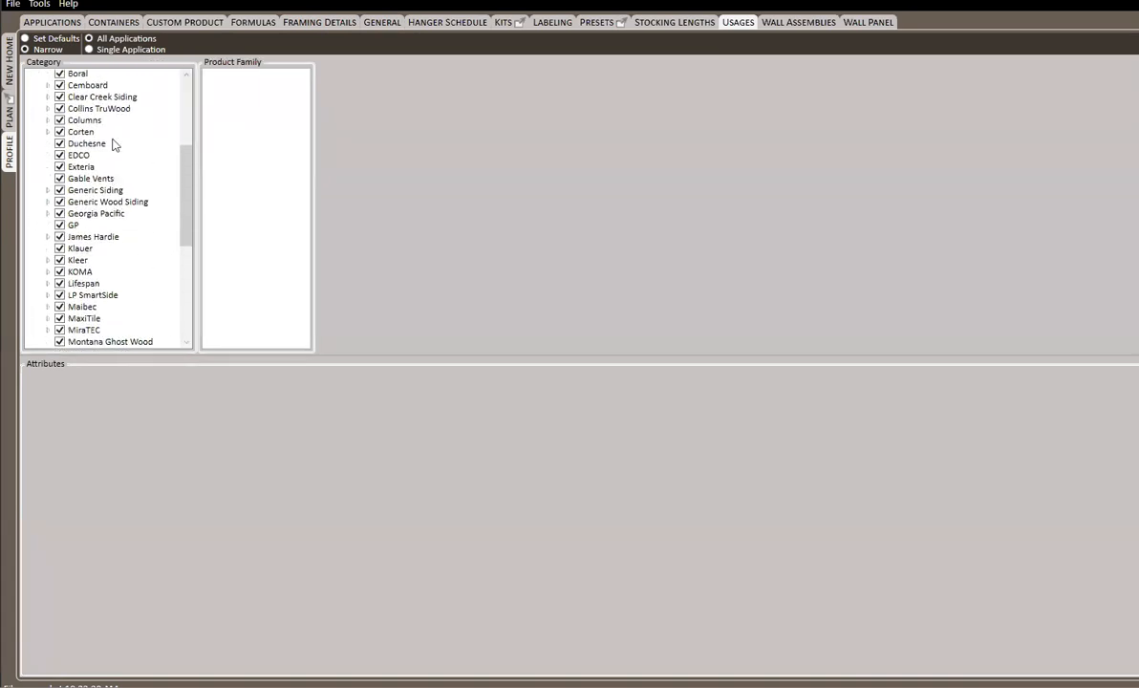
{"action": "scroll", "coordinate": [101, 196], "scroll_direction": "down", "scroll_amount": 5}
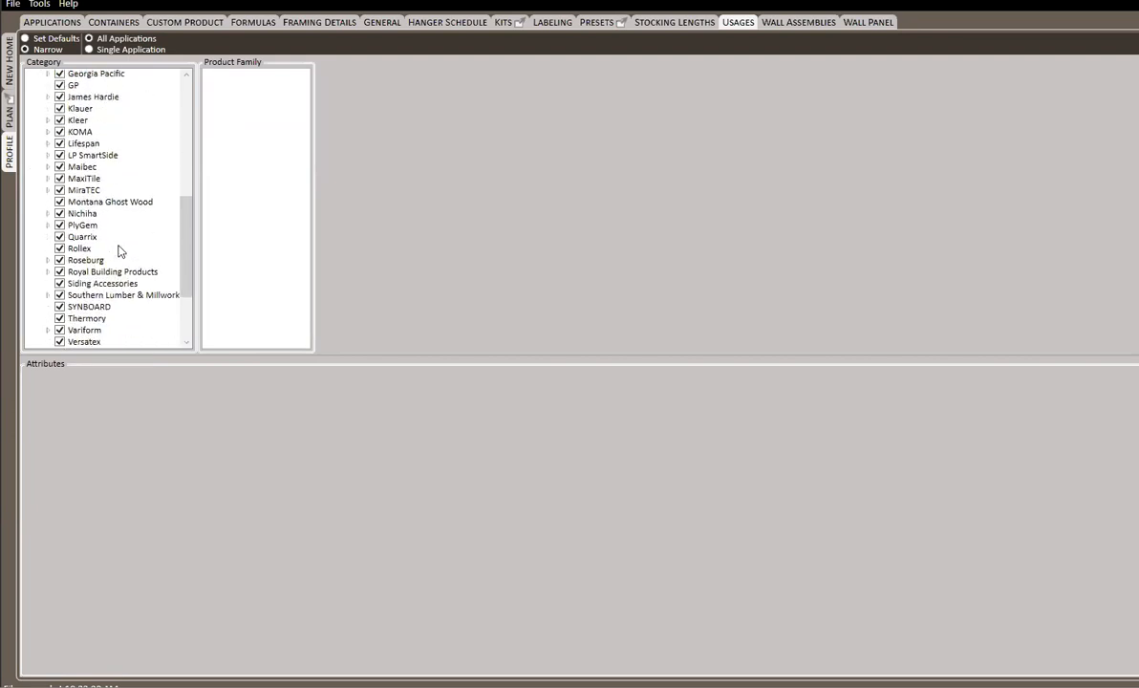
{"action": "scroll", "coordinate": [117, 249], "scroll_direction": "up", "scroll_amount": 5}
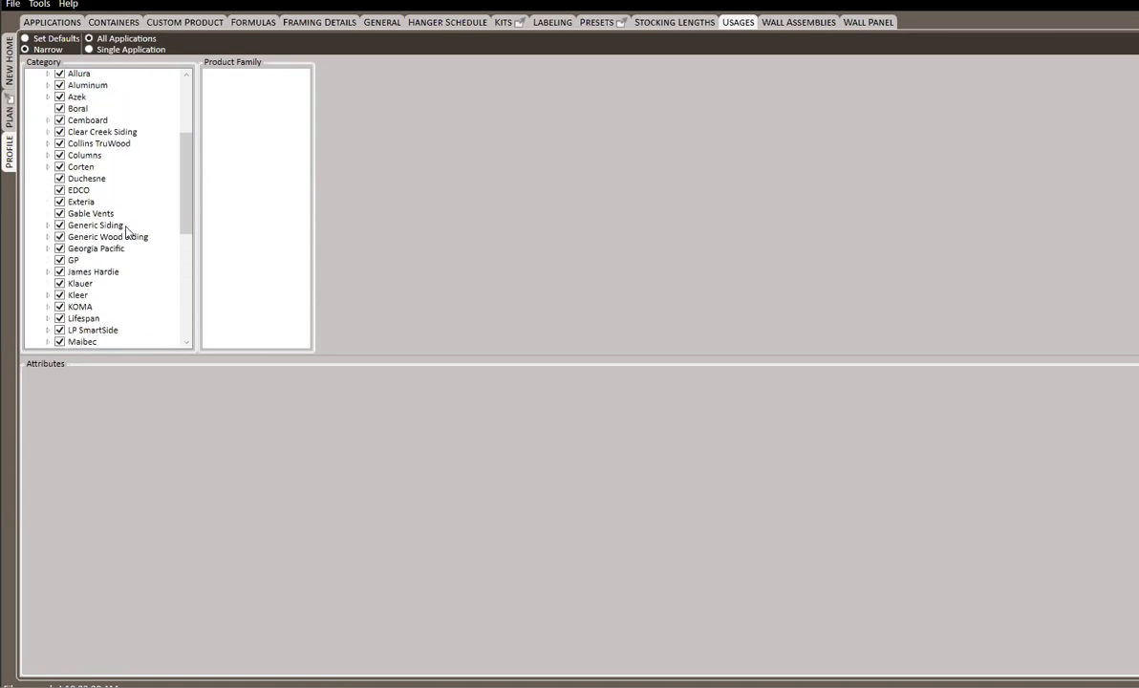
{"action": "scroll", "coordinate": [118, 183], "scroll_direction": "up", "scroll_amount": 4}
{"action": "scroll", "coordinate": [120, 179], "scroll_direction": "down", "scroll_amount": 3}
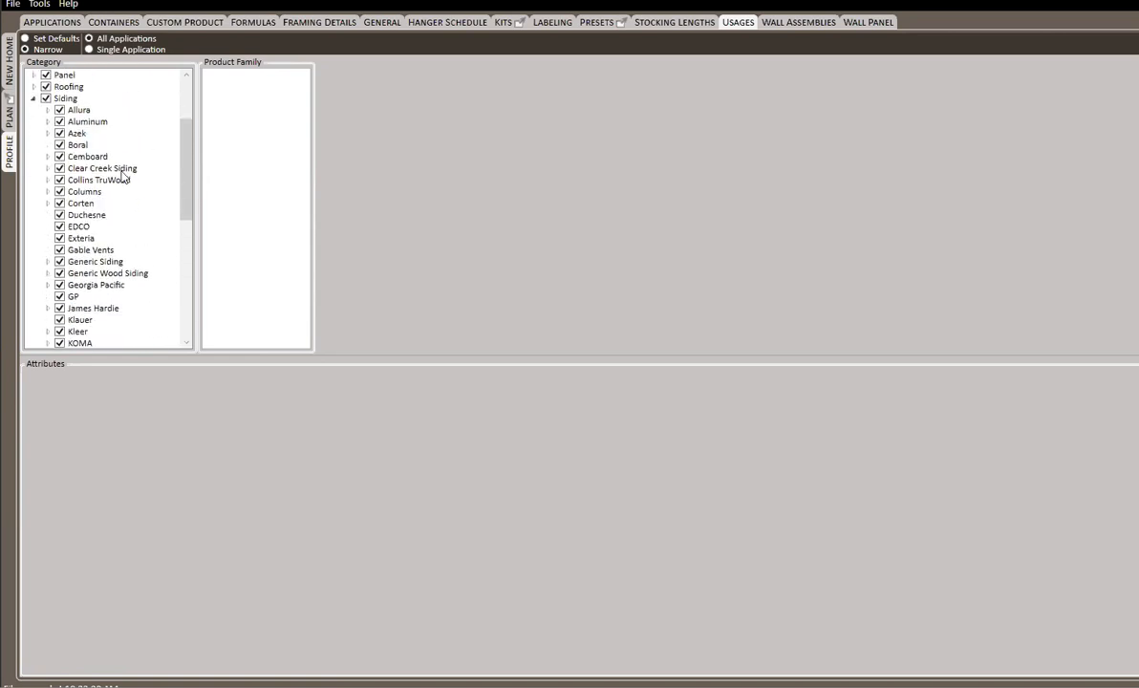
{"action": "scroll", "coordinate": [113, 157], "scroll_direction": "down", "scroll_amount": 7}
{"action": "scroll", "coordinate": [112, 158], "scroll_direction": "up", "scroll_amount": 9}
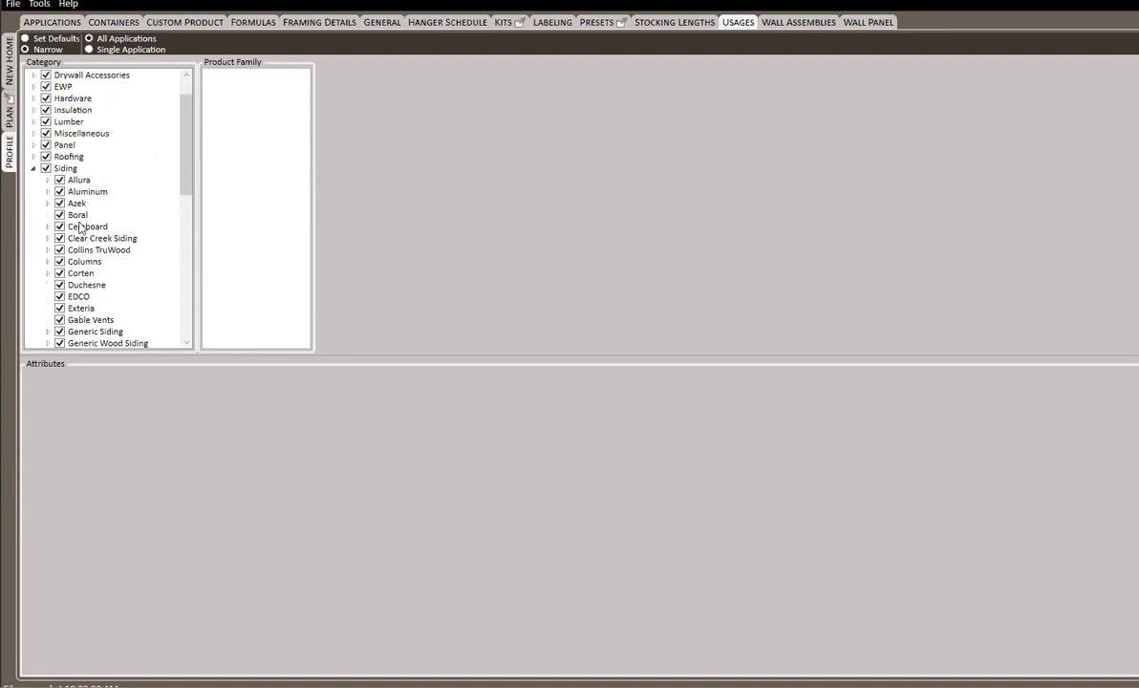
{"action": "scroll", "coordinate": [75, 215], "scroll_direction": "down", "scroll_amount": 3}
{"action": "scroll", "coordinate": [78, 203], "scroll_direction": "up", "scroll_amount": 2}
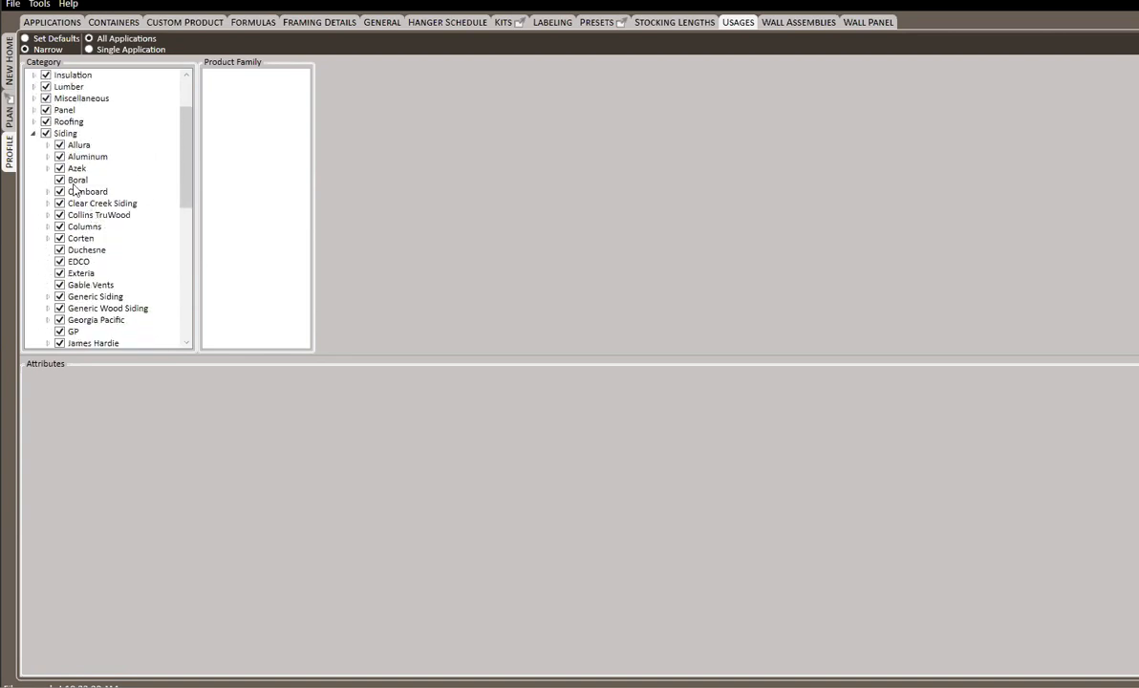
{"action": "left_click", "coordinate": [33, 133]}
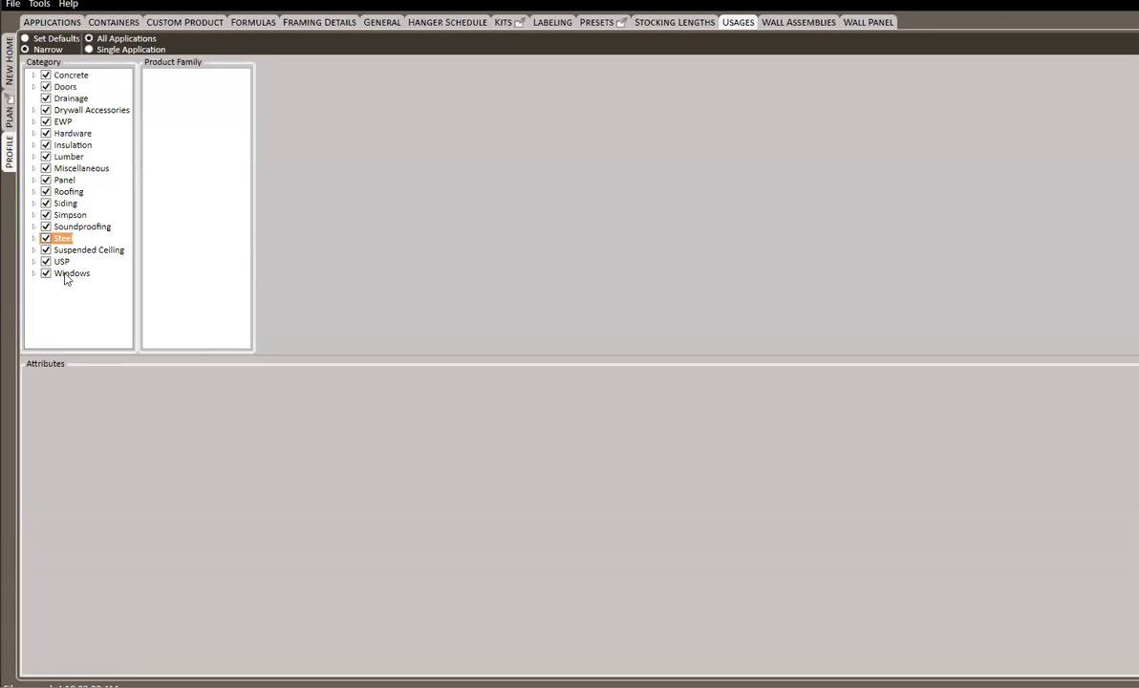